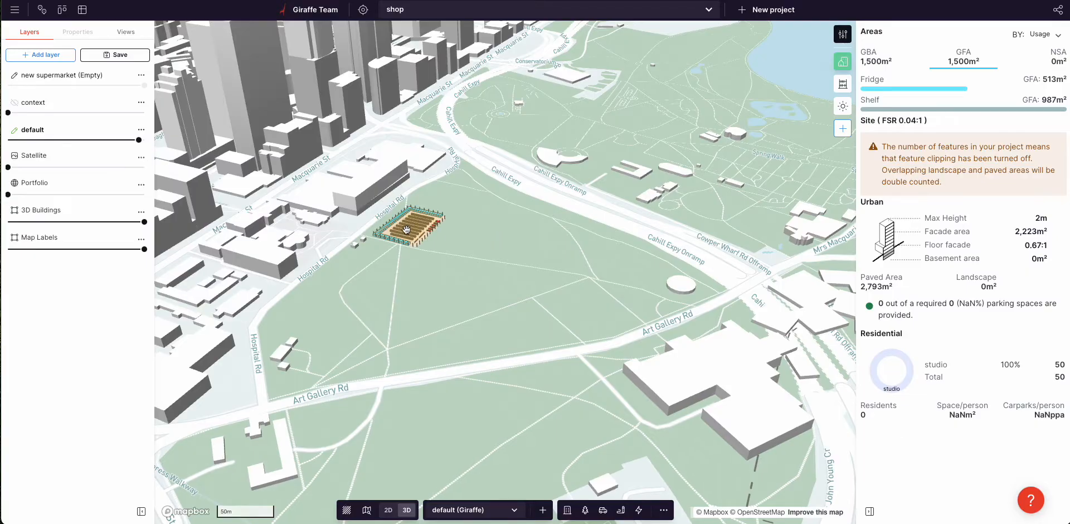
Step: Reshape the supermarket site by moving a corner and pushing out its right and top edges
right_drag(507, 248, 480, 251)
scroll(480, 251, up, 3)
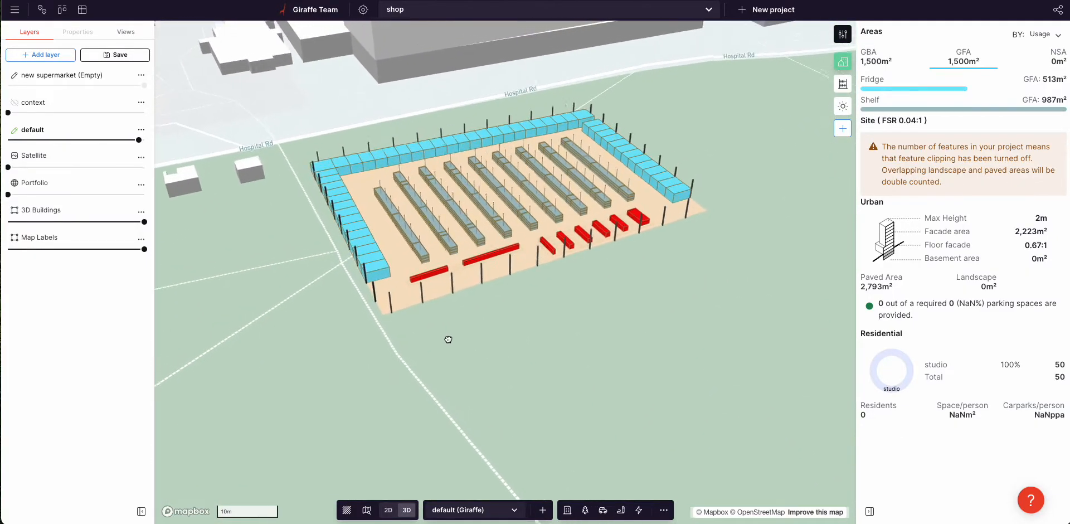
click(303, 181)
mouse_move(290, 171)
mouse_down()
mouse_move(321, 161)
mouse_move(284, 185)
mouse_up()
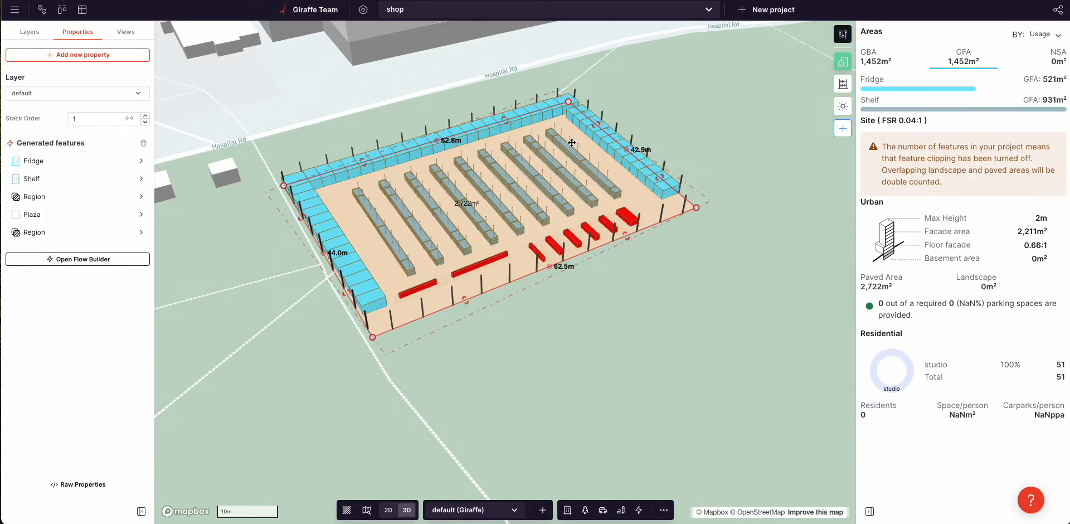
drag(599, 128, 605, 125)
drag(360, 162, 351, 144)
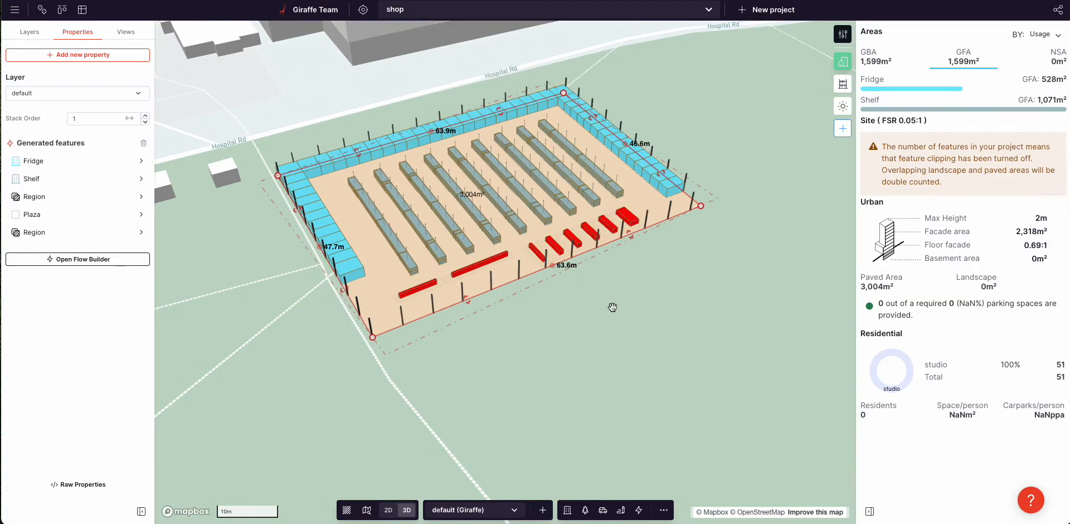
click(613, 306)
Step: Orbit around the enlarged shelving layout, then hide the default layer's layout
scroll(569, 250, up, 5)
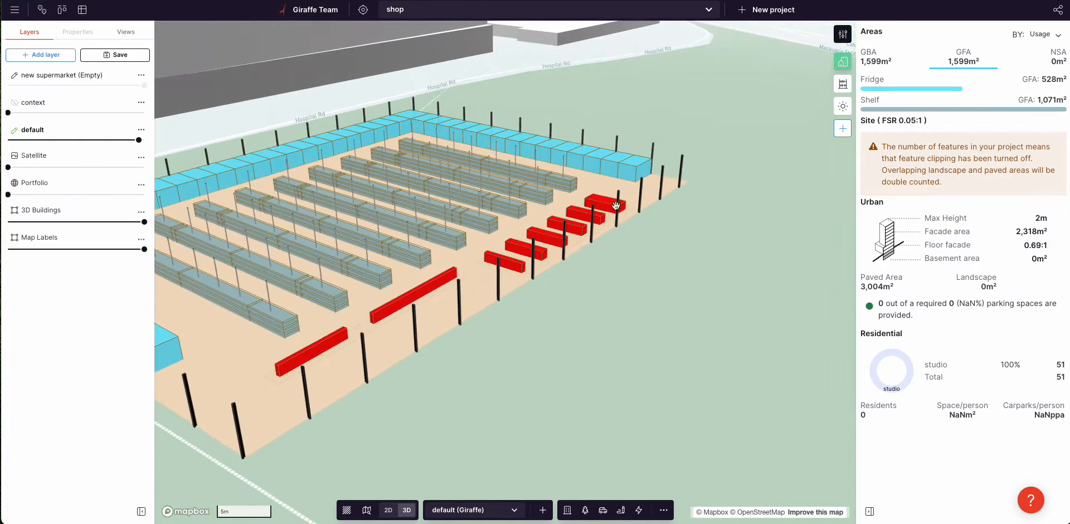
mouse_move(427, 342)
right_down()
mouse_move(435, 318)
mouse_move(435, 333)
right_up()
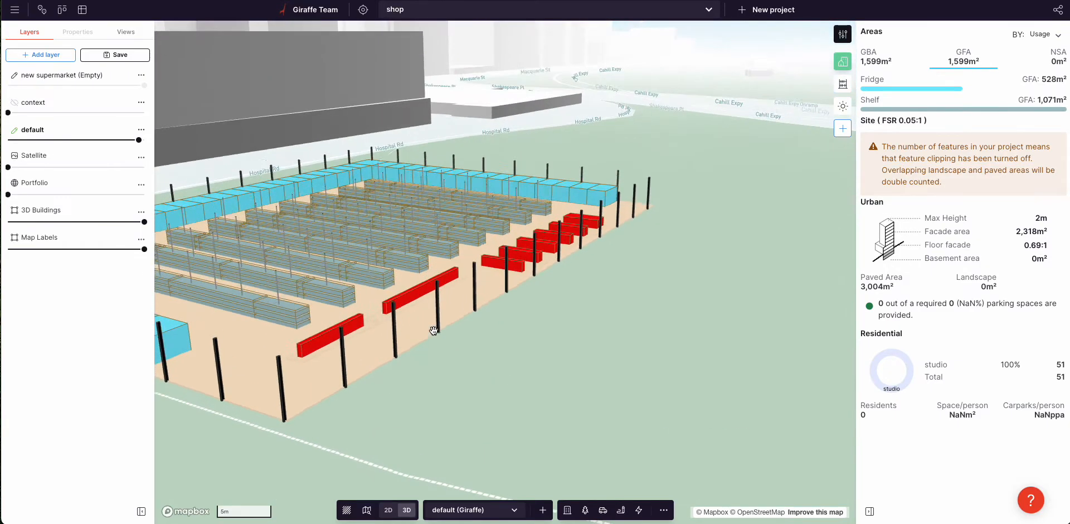
scroll(293, 266, up, 1)
scroll(294, 266, up, 4)
scroll(385, 246, up, 2)
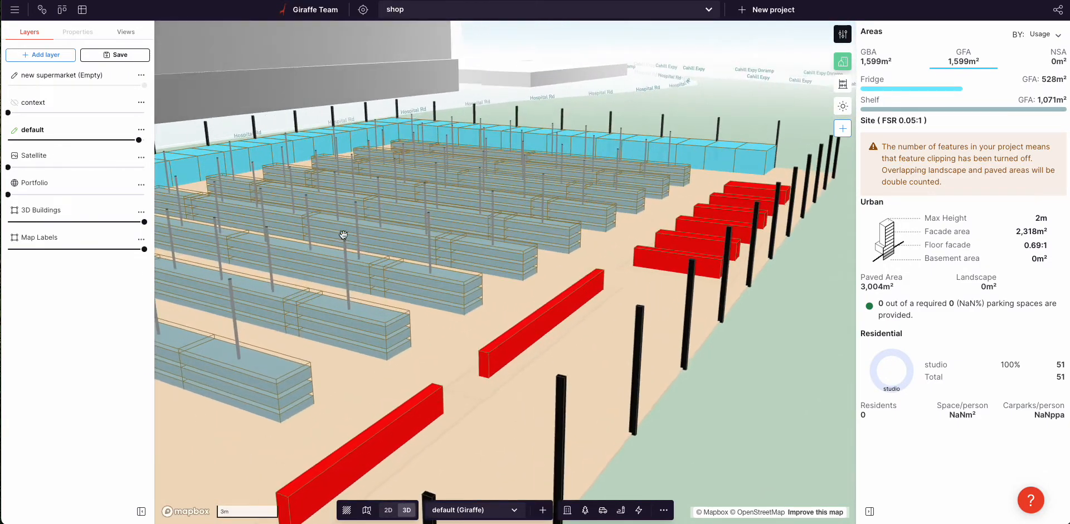
right_drag(540, 208, 321, 205)
scroll(321, 205, down, 4)
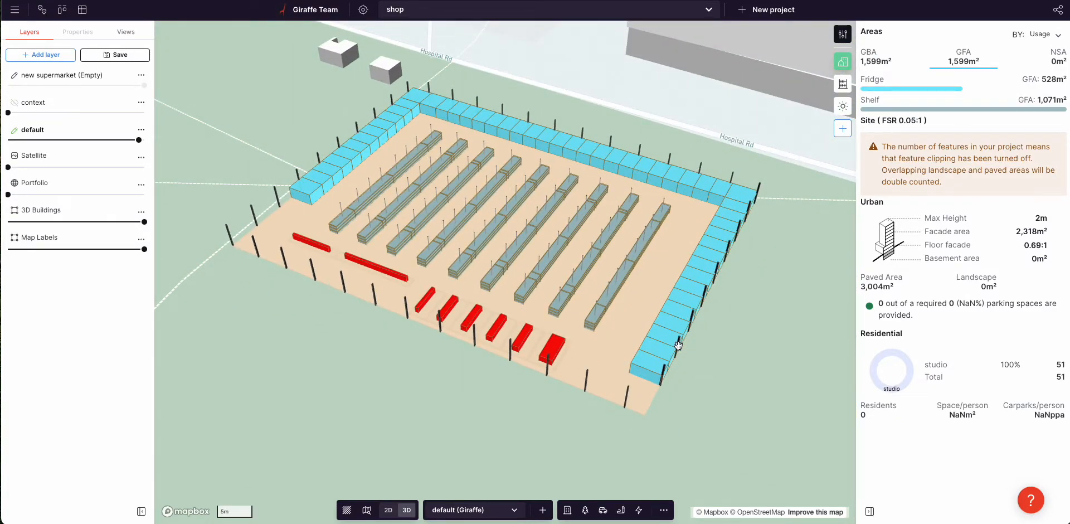
right_drag(654, 357, 549, 356)
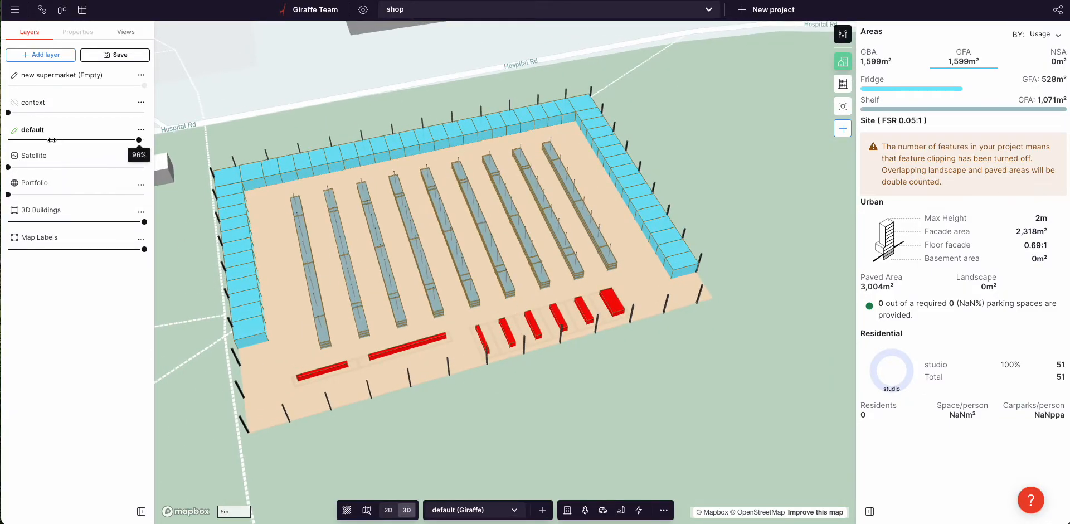
click(14, 130)
Step: Draw a 55.4 m by 35.6 m rectangle of 1,974 m²
click(348, 310)
click(398, 468)
click(697, 377)
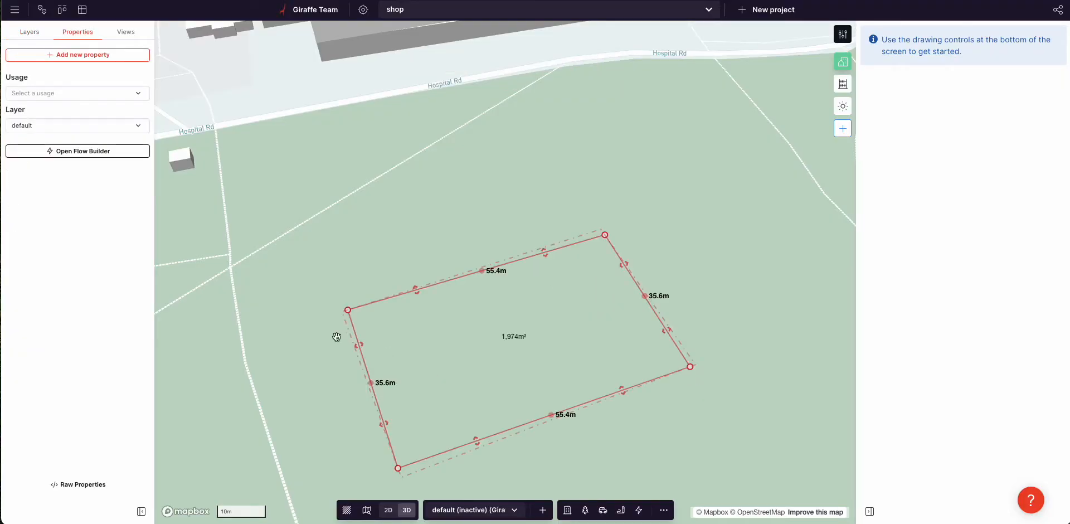
Step: Put the rectangle on the new supermarket layer and open its Flow Builder
click(58, 124)
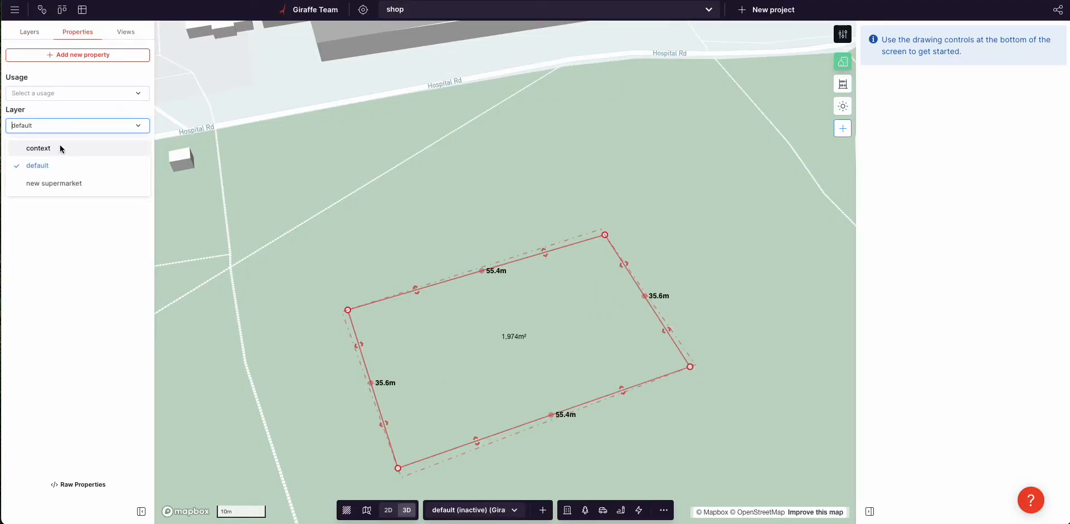
click(67, 180)
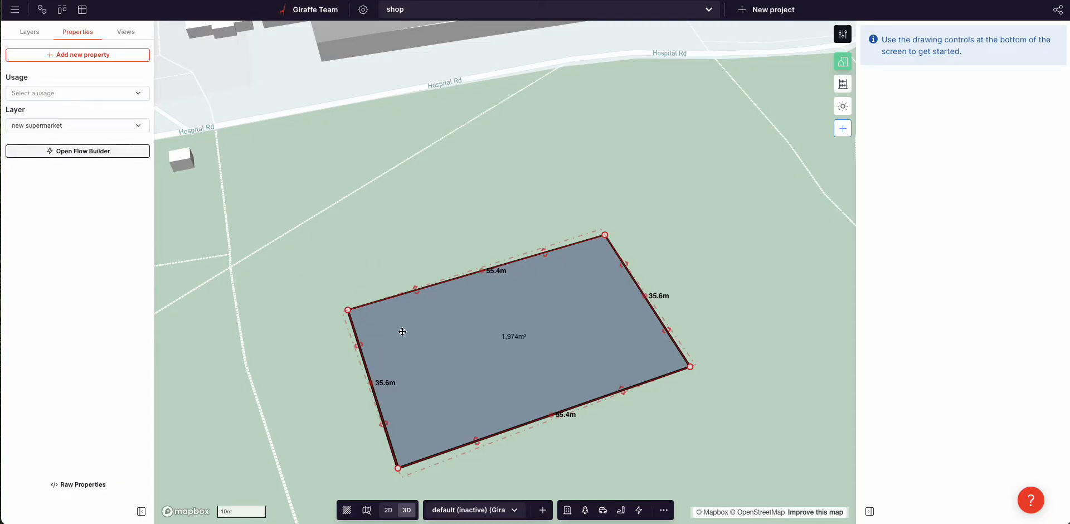
click(84, 152)
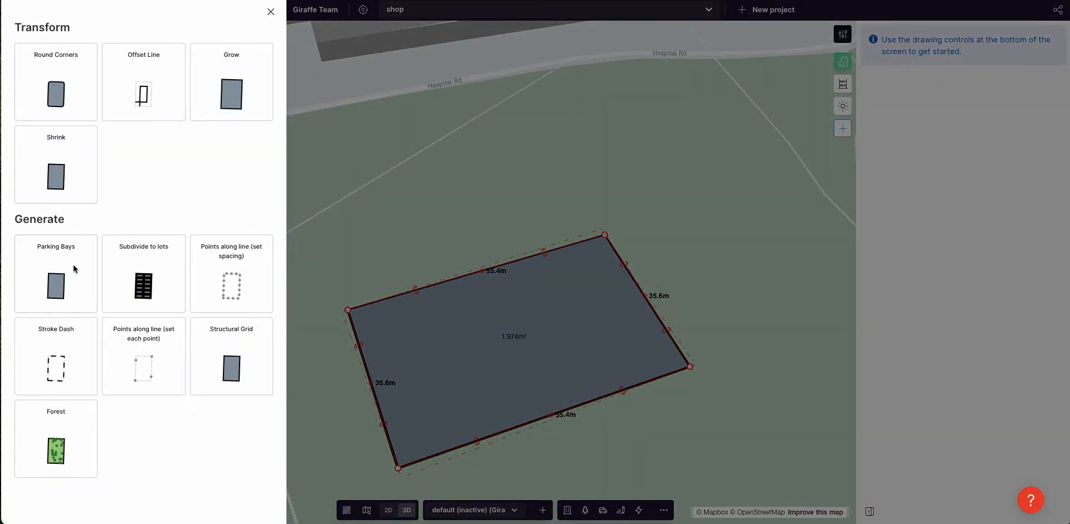
Step: Apply a shrink transform and check the -5.0 m Offset Poly in the flow graph
click(55, 163)
click(92, 187)
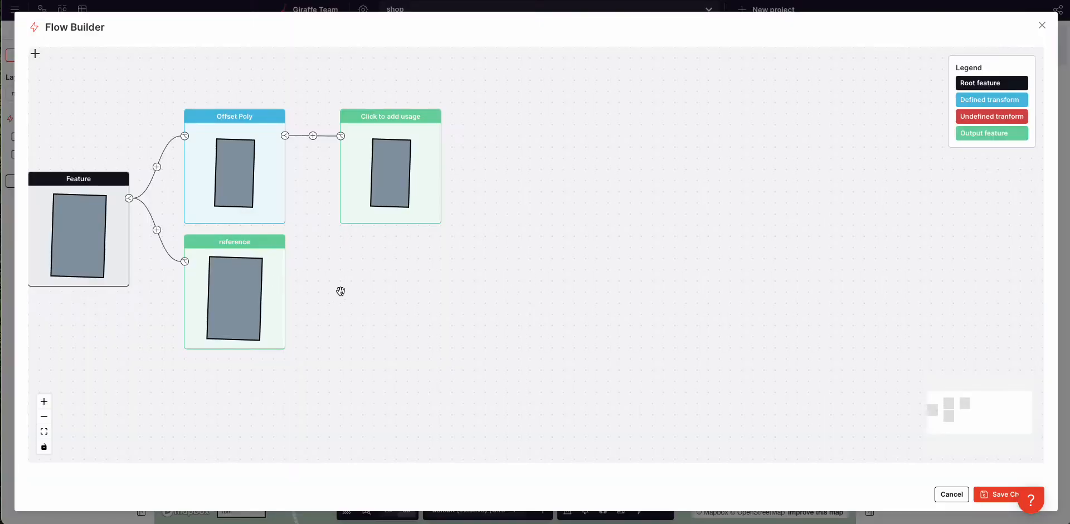
drag(337, 294, 533, 317)
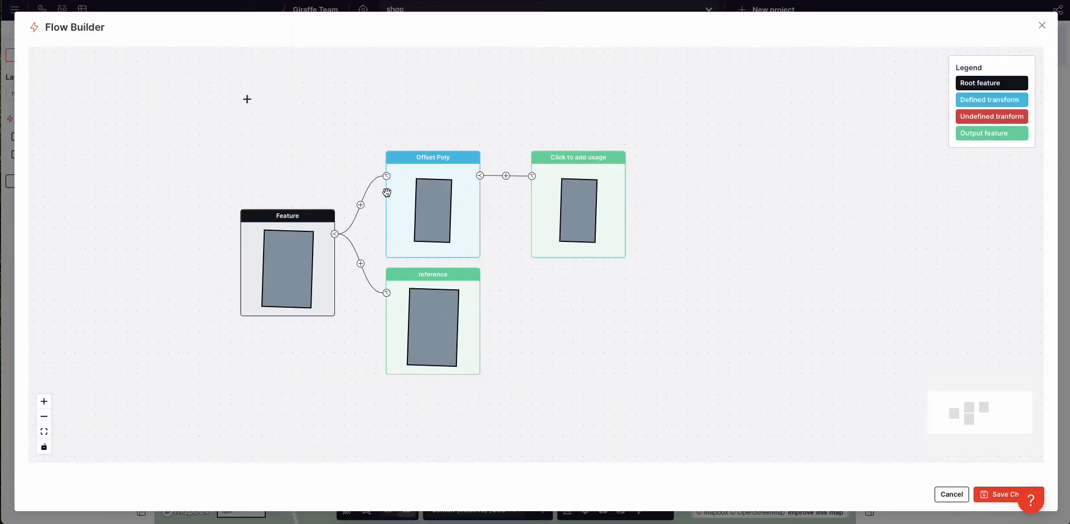
click(416, 195)
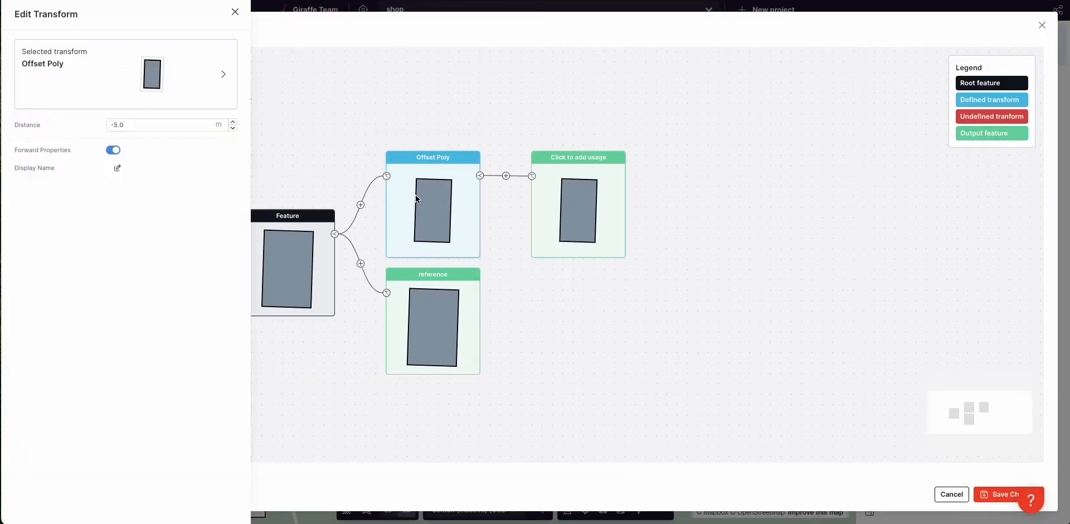
click(516, 278)
Step: Add a 1 m left Offset Line after Offset Poly, followed by a new undefined step
click(506, 177)
click(567, 215)
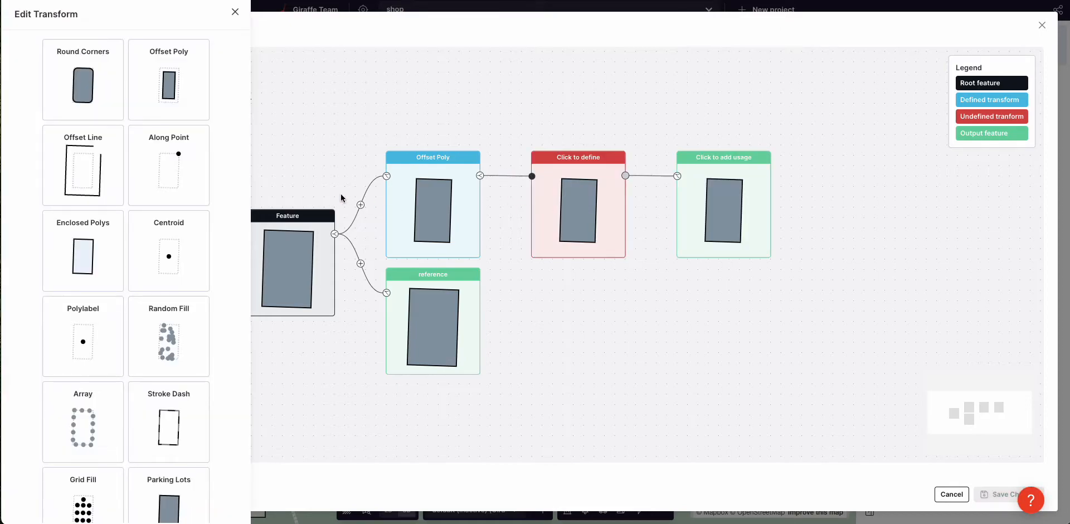
click(100, 165)
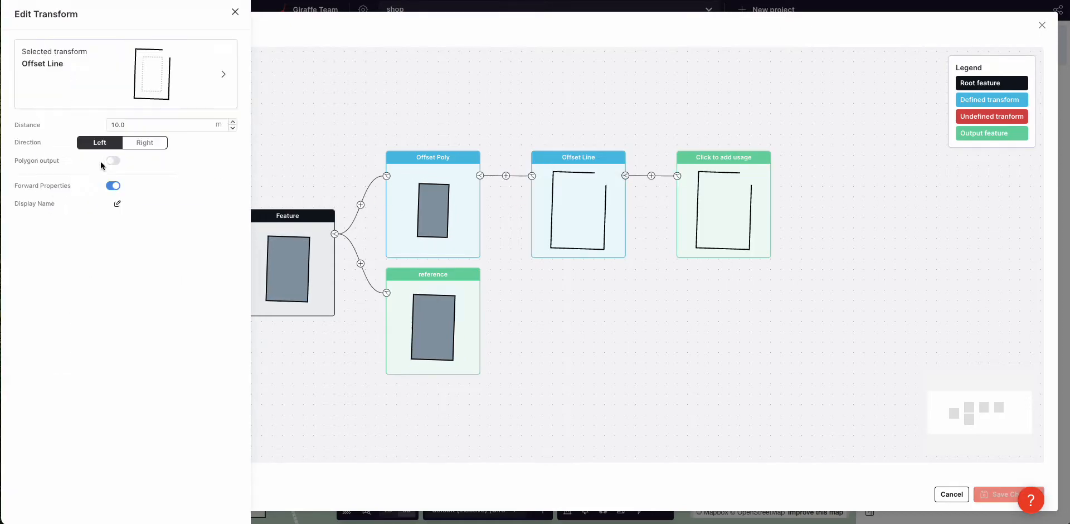
double_click(133, 124)
text(1)
click(144, 142)
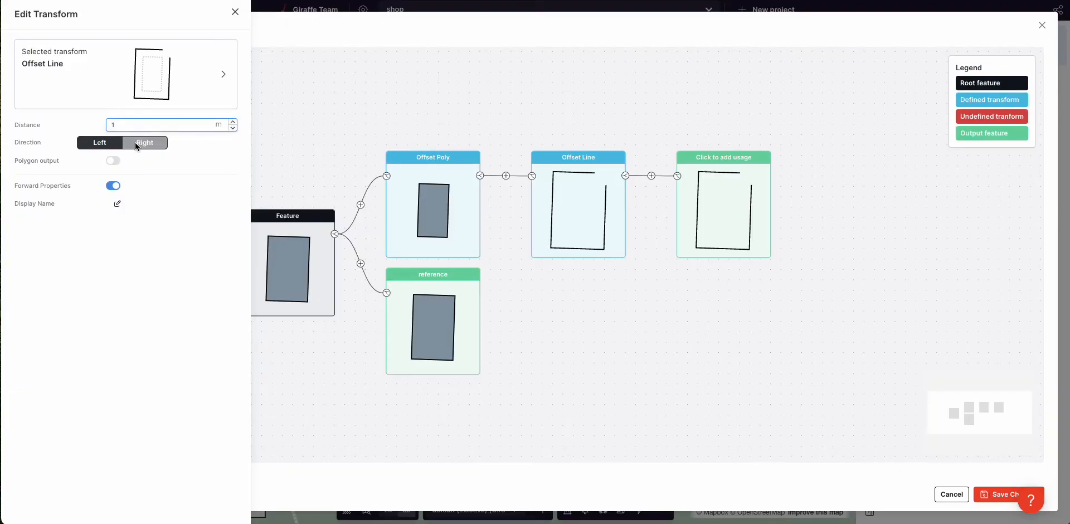
click(100, 143)
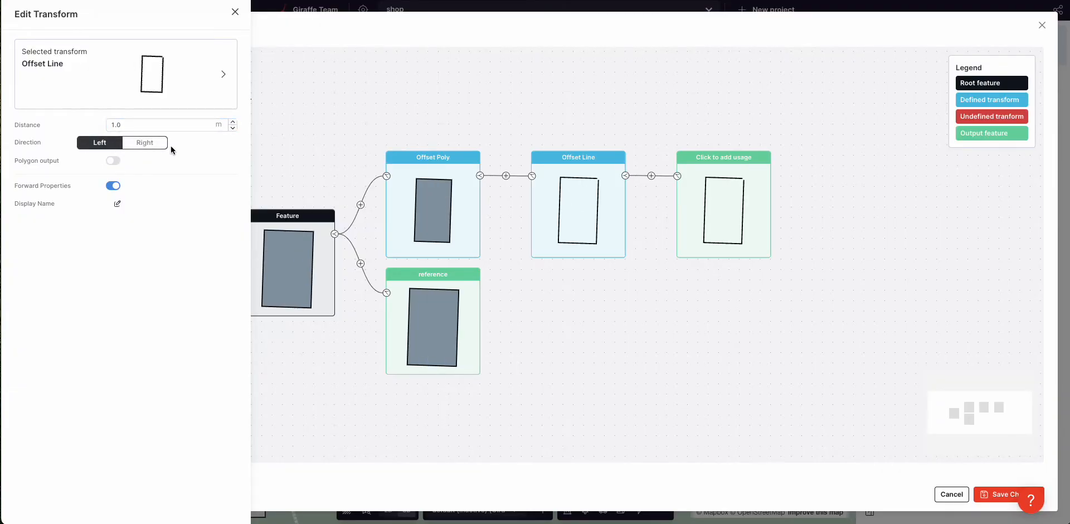
click(655, 265)
click(651, 176)
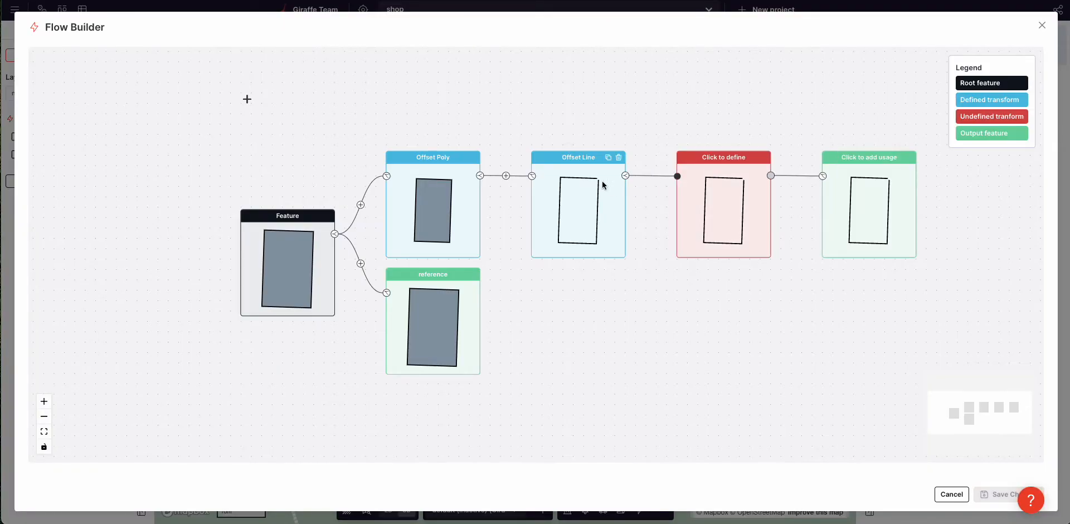
click(701, 215)
Step: Make the undefined step a Stroke Dash with 85 m spacing and add a dashes output
click(104, 329)
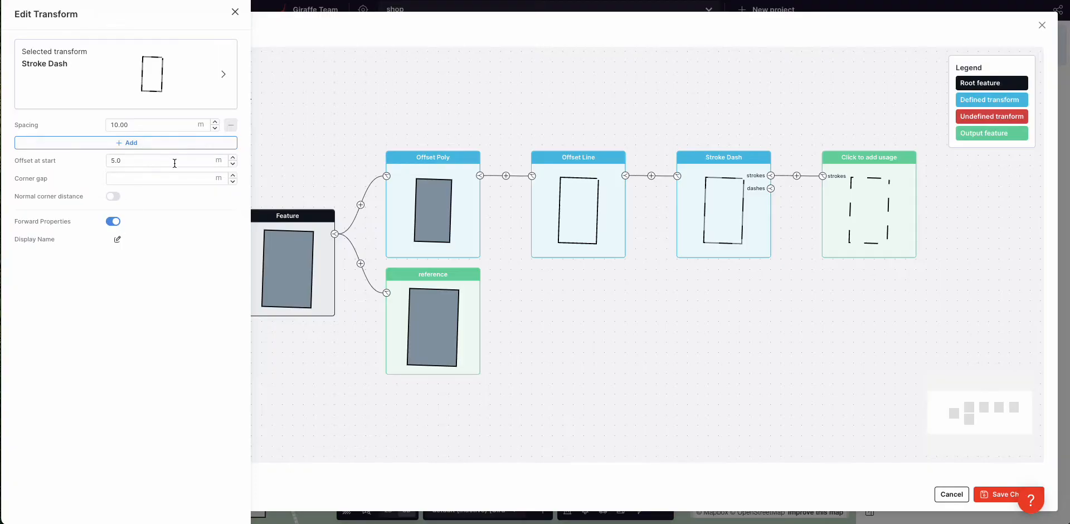
double_click(177, 130)
text(1)
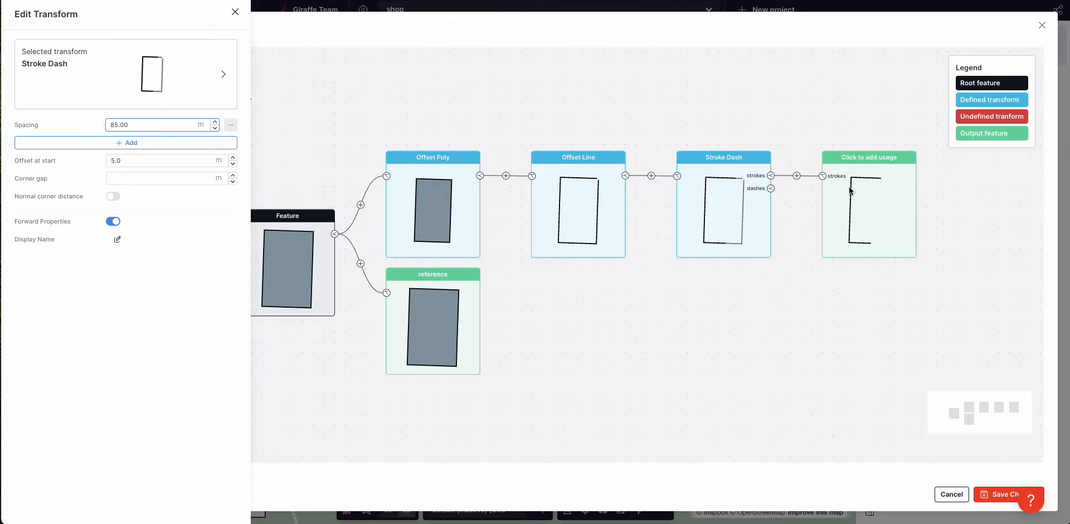
click(773, 188)
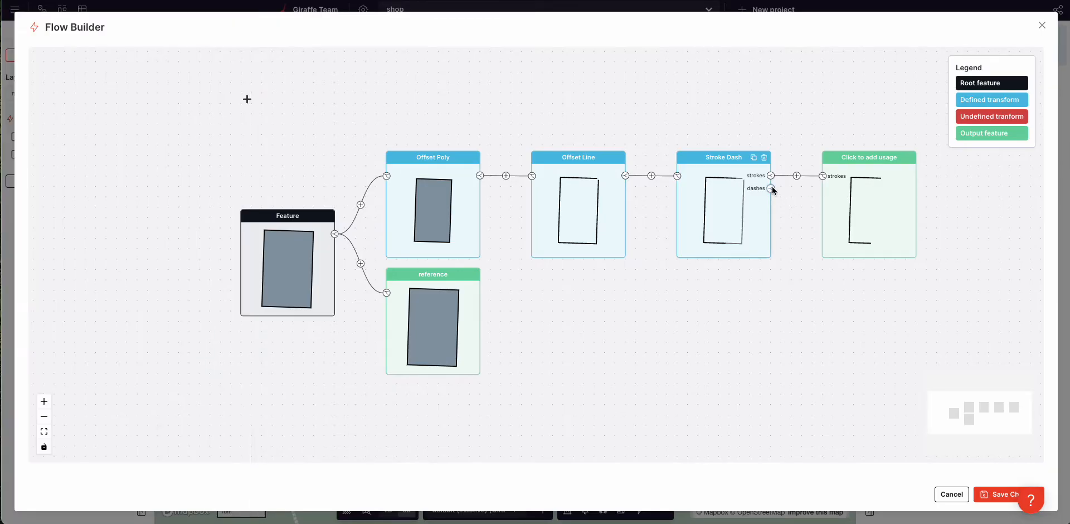
click(772, 190)
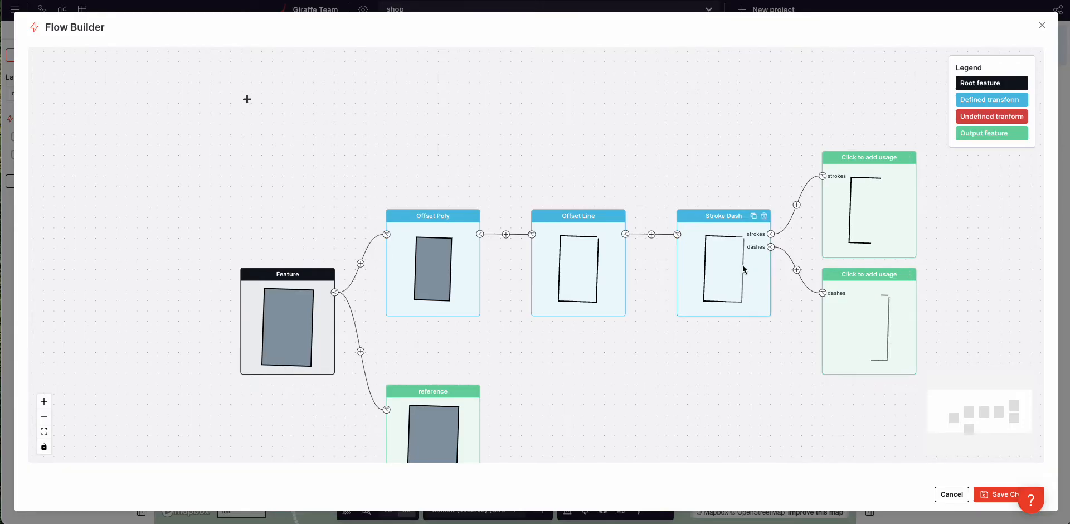
Step: Set Offset at start to about 11.6 m and delete the dashes output, keeping only strokes
click(727, 256)
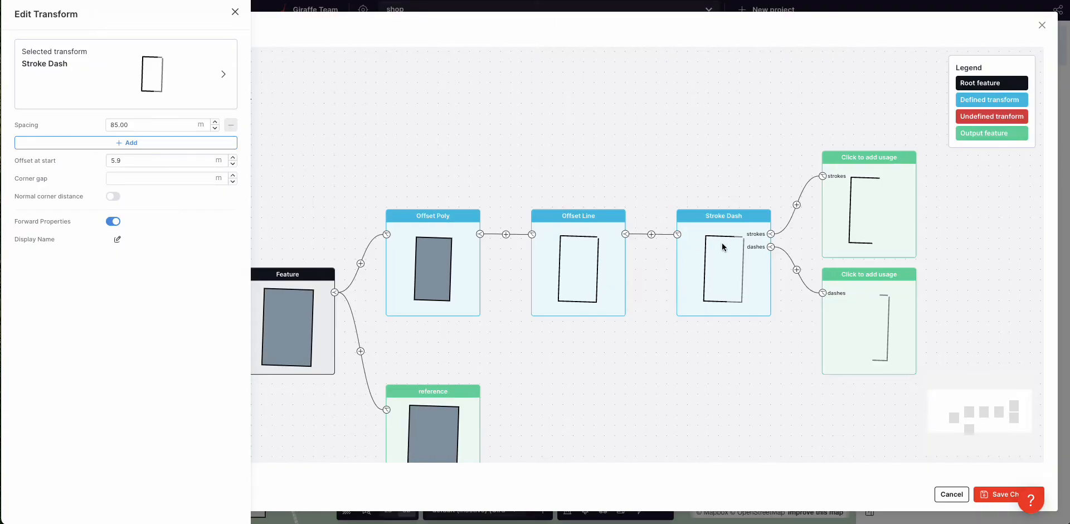
click(232, 157)
drag(218, 163, 243, 163)
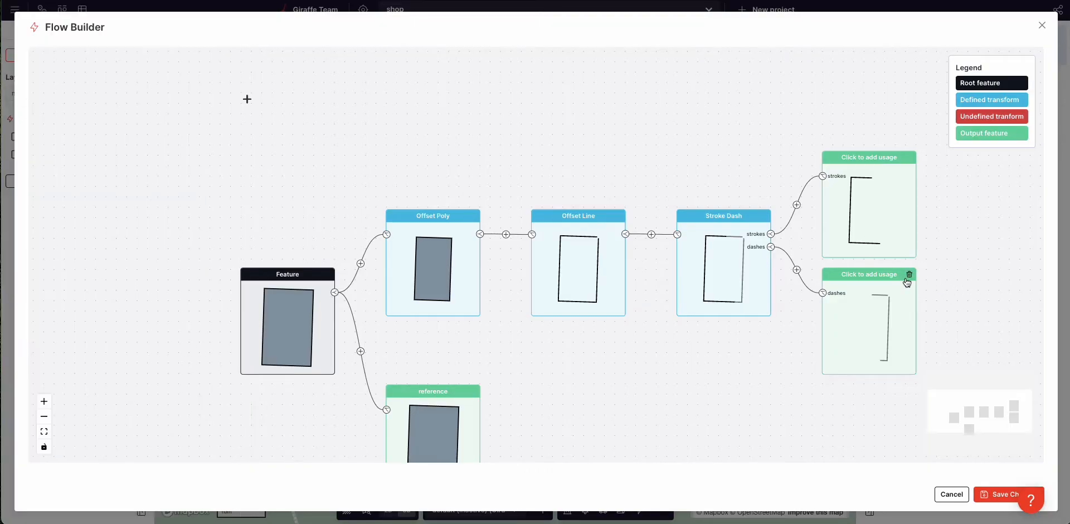
click(910, 274)
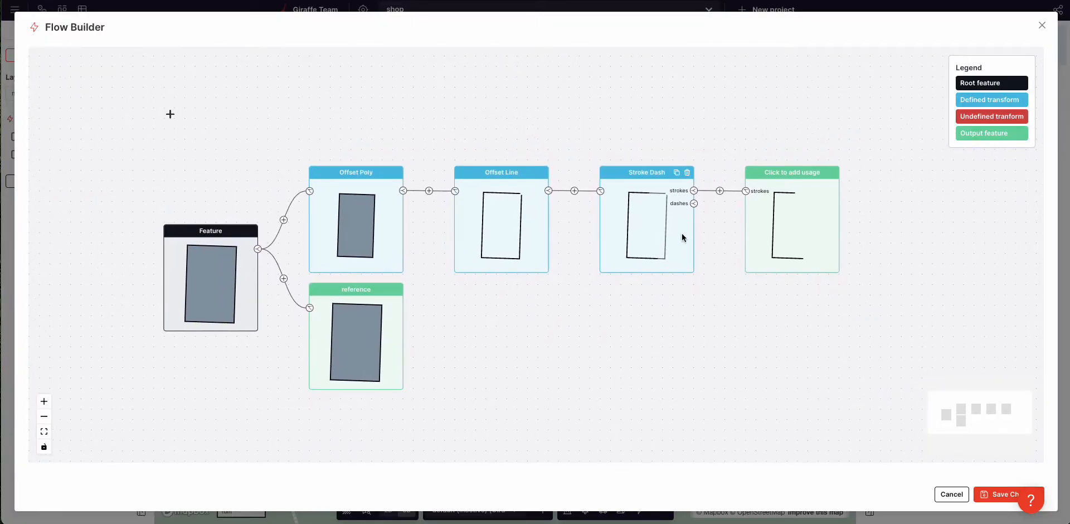
click(719, 191)
Step: Make the new step an Apartment generator with 100% 1 BED units of size 10.0
click(765, 218)
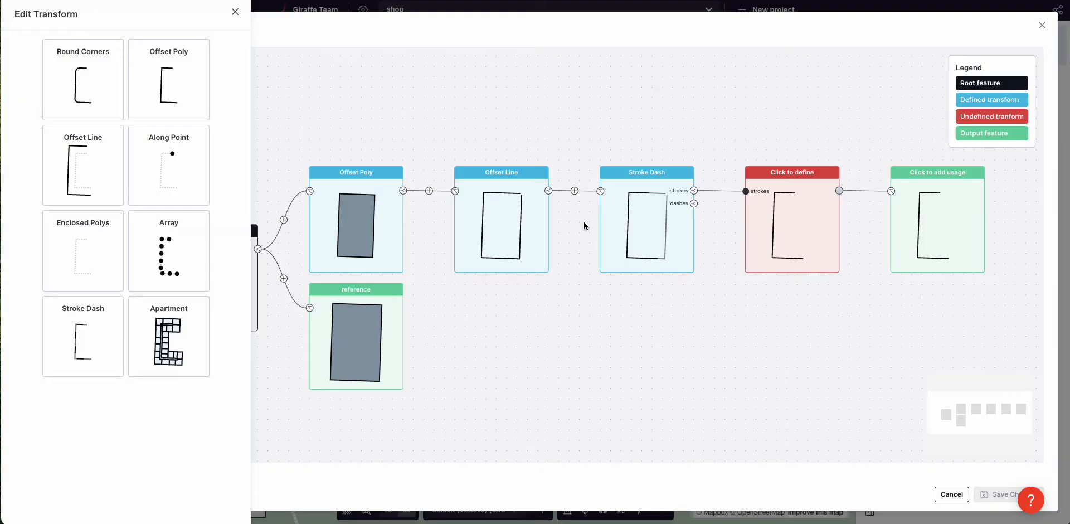
click(170, 334)
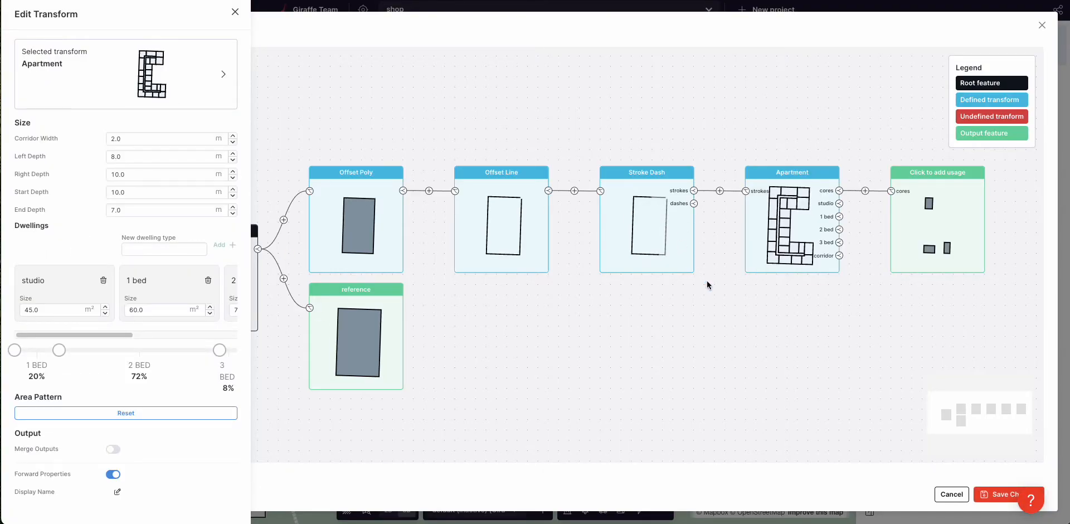
drag(59, 350, 237, 350)
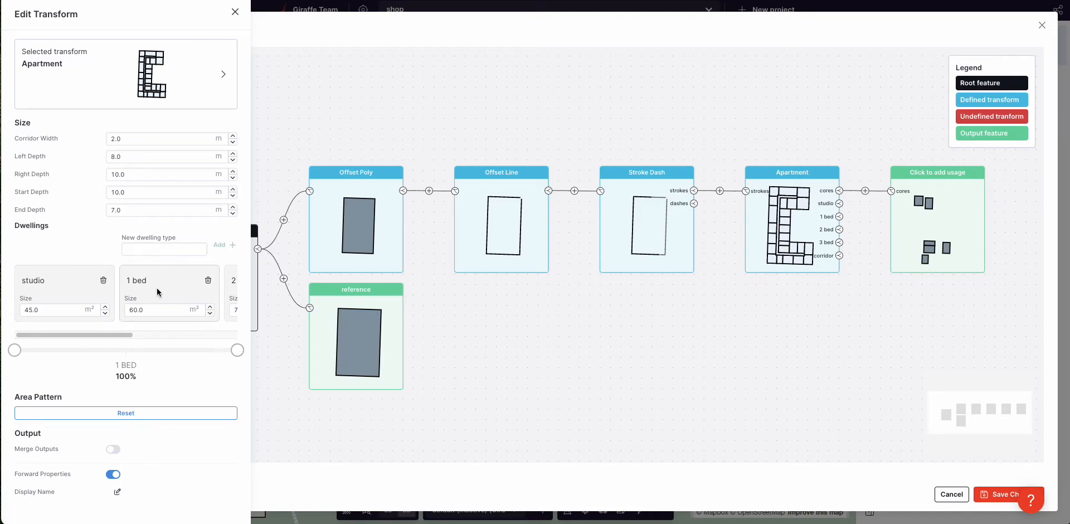
double_click(151, 310)
text(10.0)
Step: Set the Apartment's Right, Start and End Depth to 0.0 and Left Depth to 5.0
double_click(127, 155)
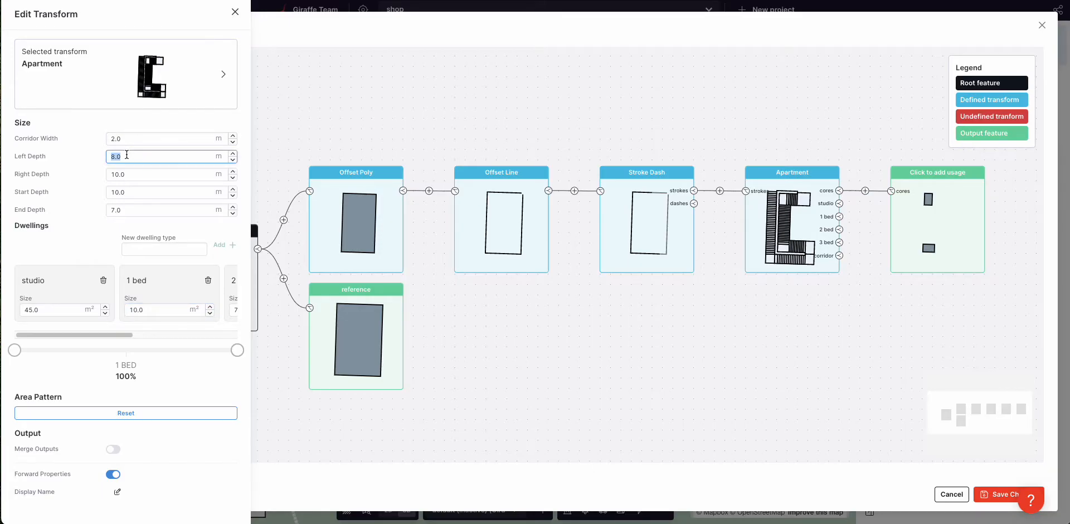
double_click(131, 173)
text(0.0)
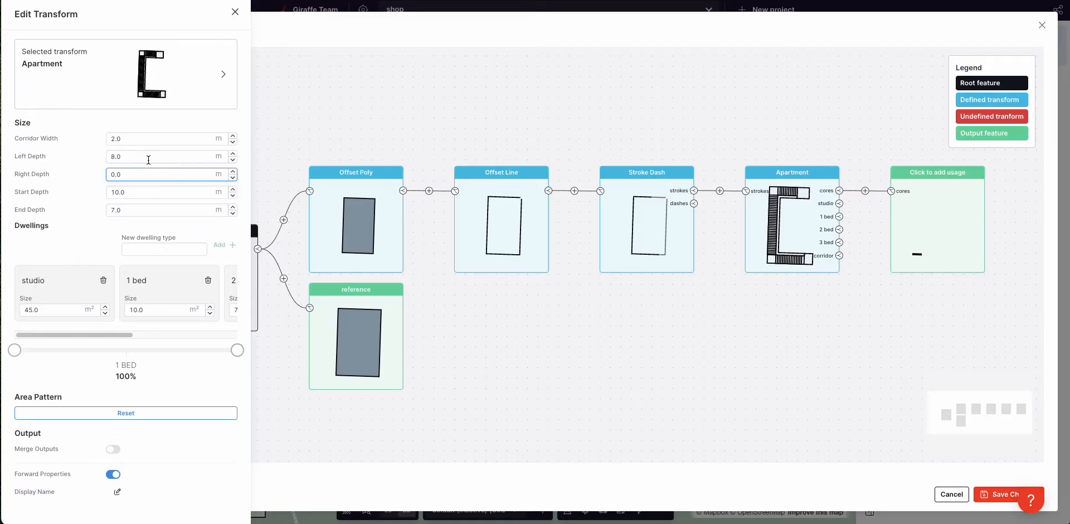
double_click(144, 191)
text(0.0)
double_click(151, 210)
text(0.0)
click(374, 223)
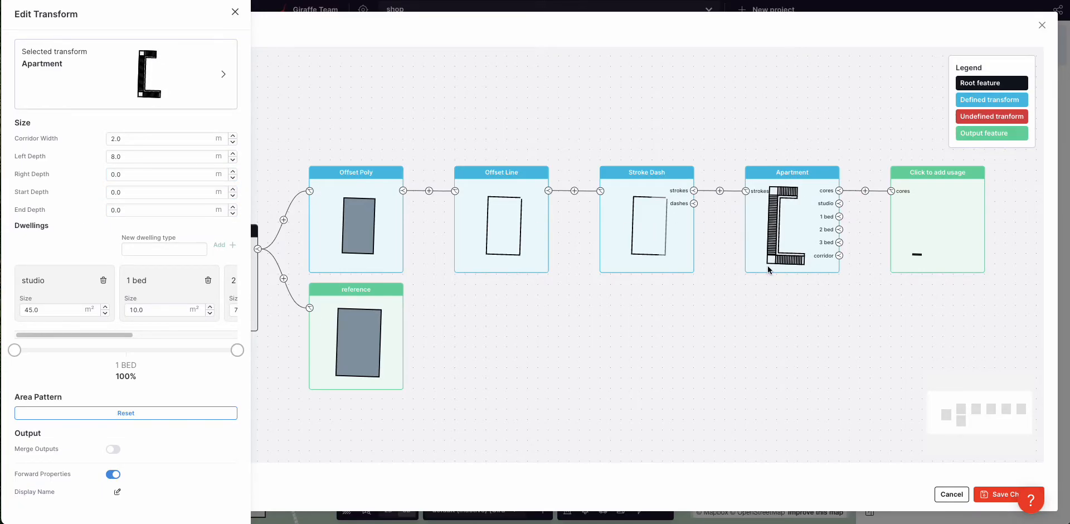
double_click(118, 156)
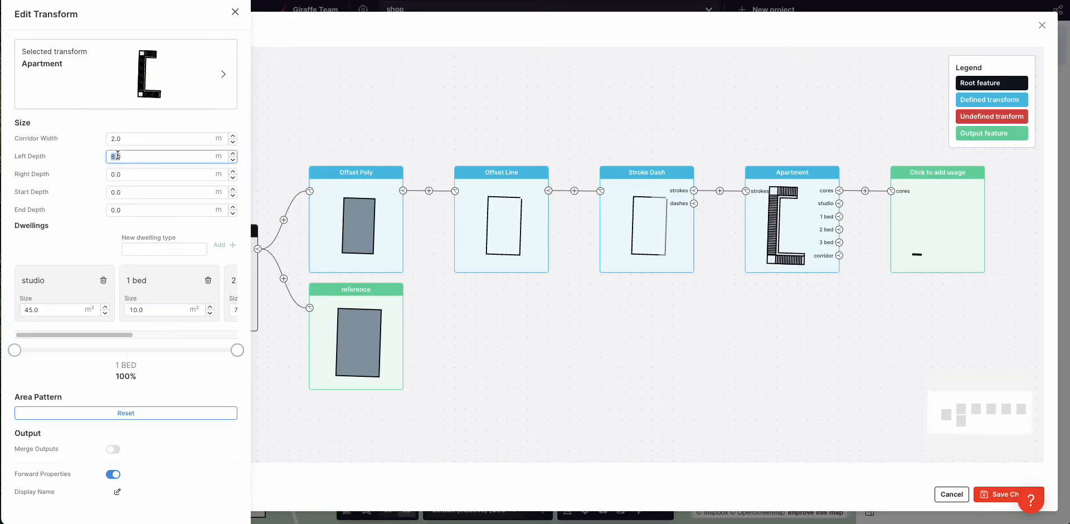
text(5.0)
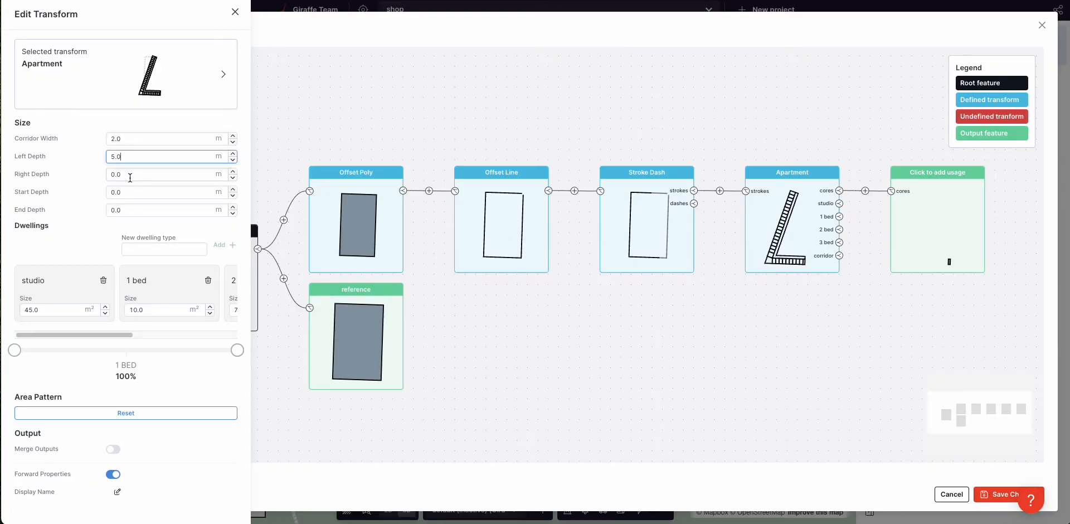
key(Up)
key(Up)
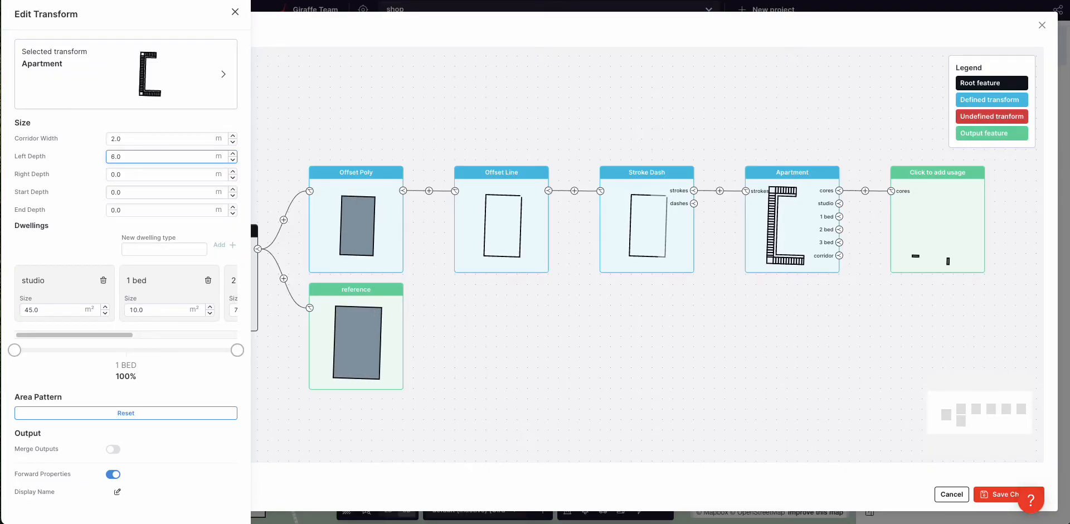
key(Down)
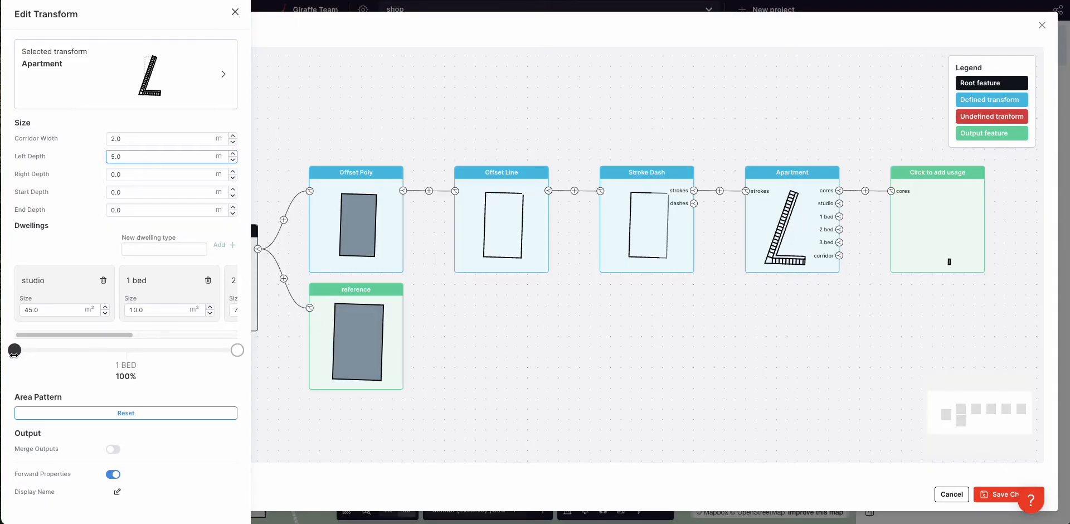
Step: Attach a 1-level Fridge output to the 1-bed units and save the flow to the map
click(839, 216)
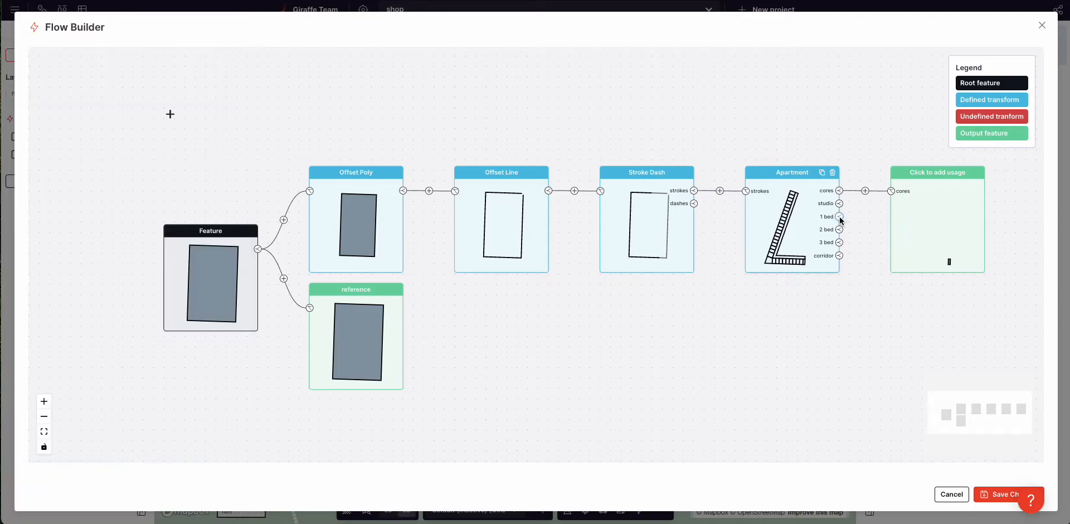
click(918, 314)
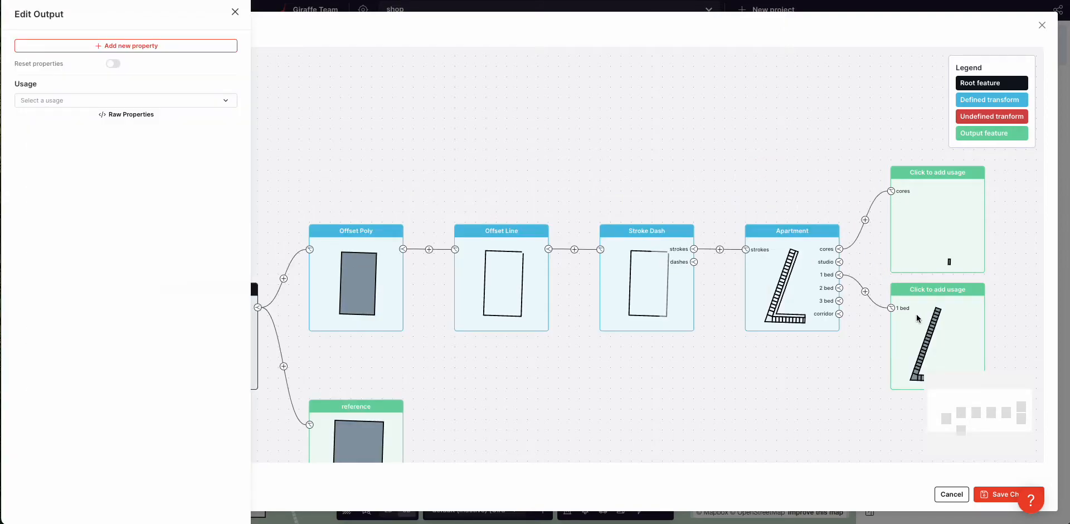
click(84, 101)
click(113, 302)
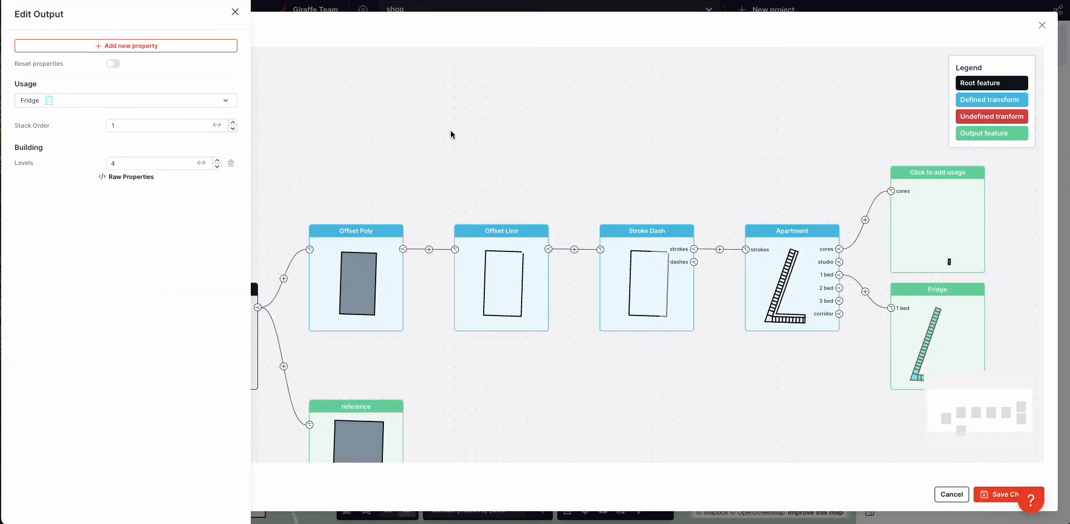
drag(138, 164, 64, 167)
text(1)
click(587, 165)
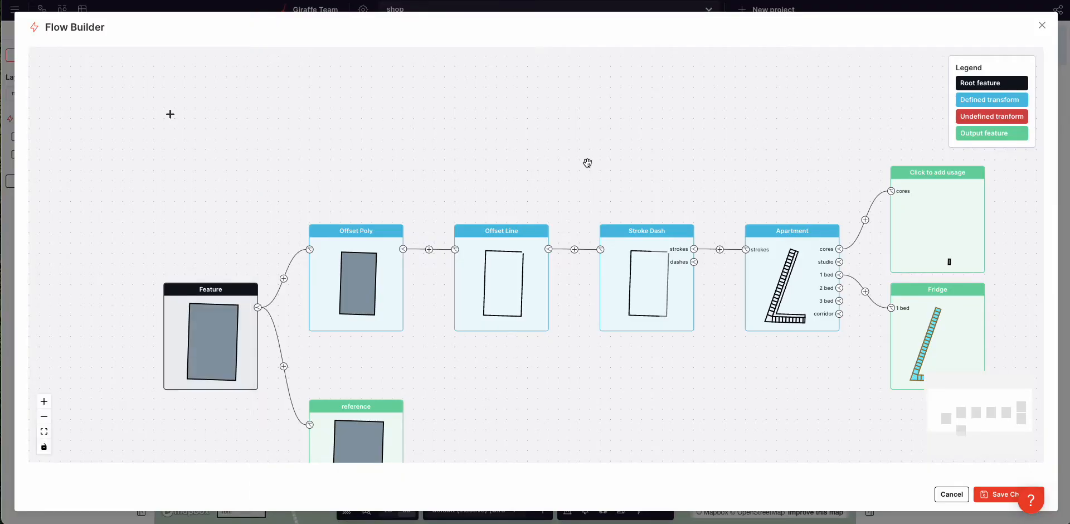
click(998, 498)
Step: Drag the site boundary's right and top edges out to 56.4 m by 39.8 m
drag(624, 265, 628, 264)
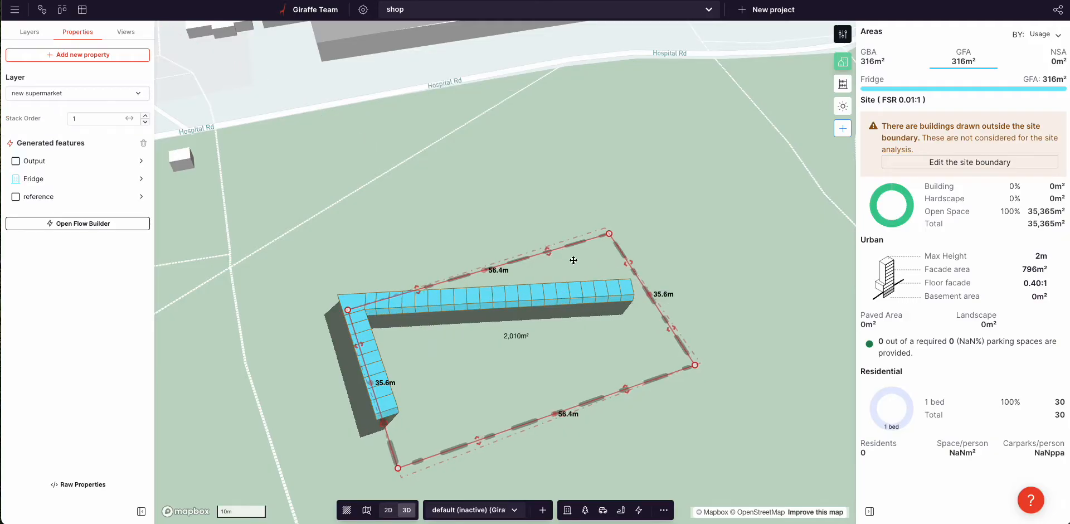
drag(550, 251, 540, 240)
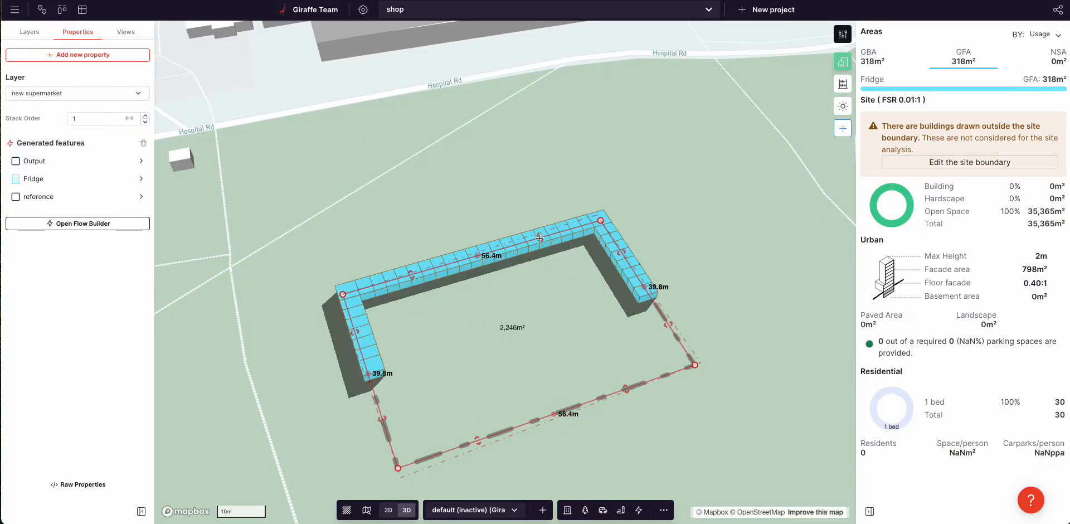
right_drag(533, 319, 544, 329)
scroll(440, 400, up, 2)
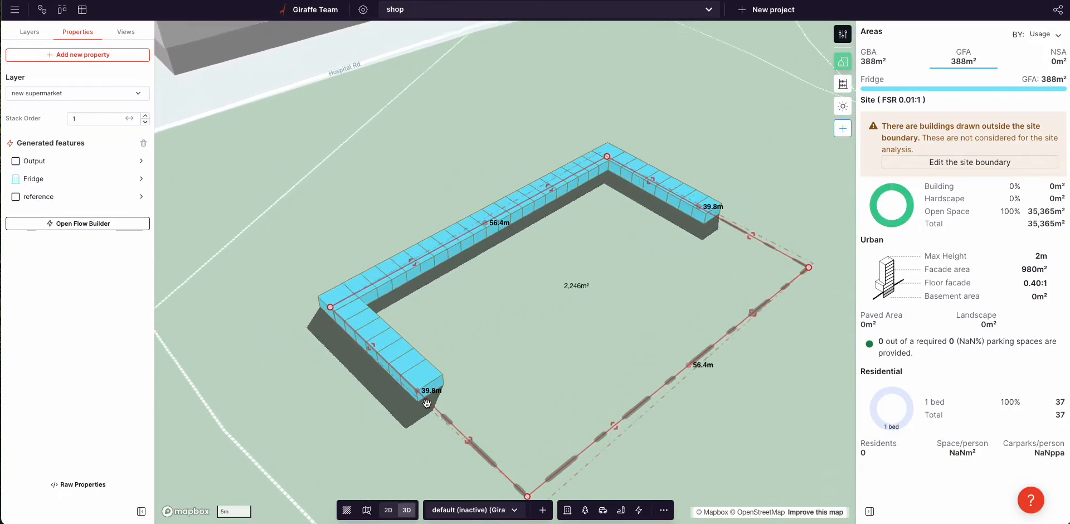
click(719, 330)
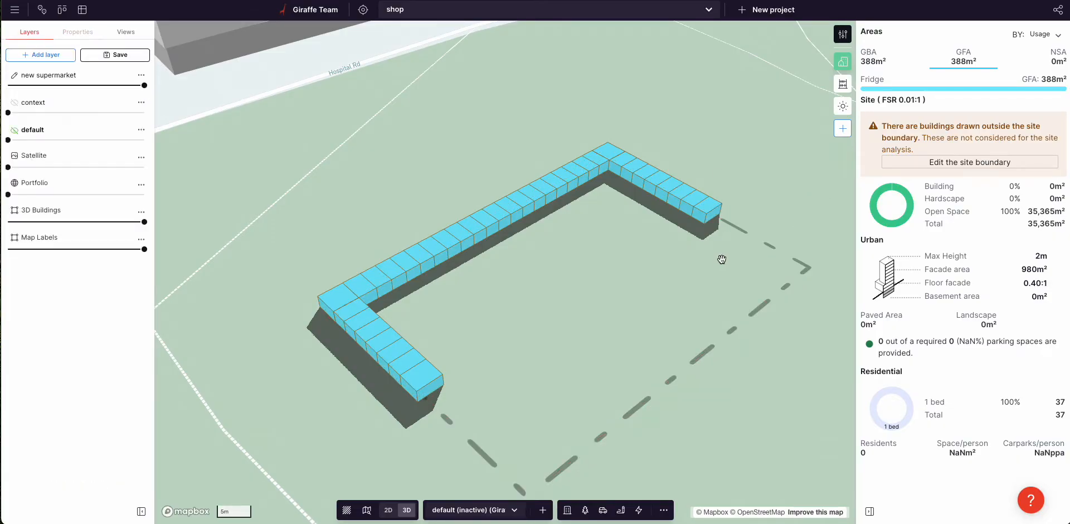
right_drag(719, 330, 493, 365)
click(492, 365)
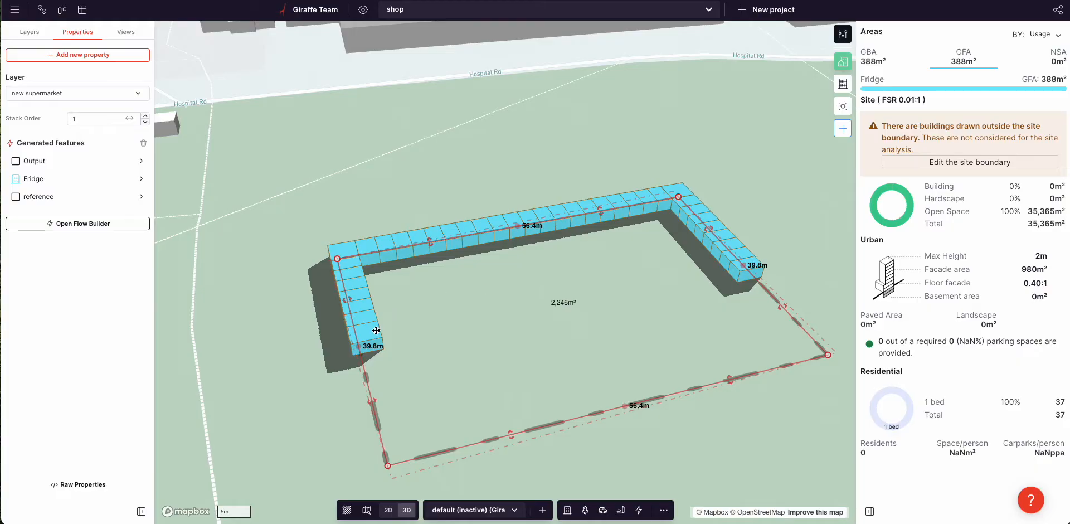
scroll(359, 356, up, 5)
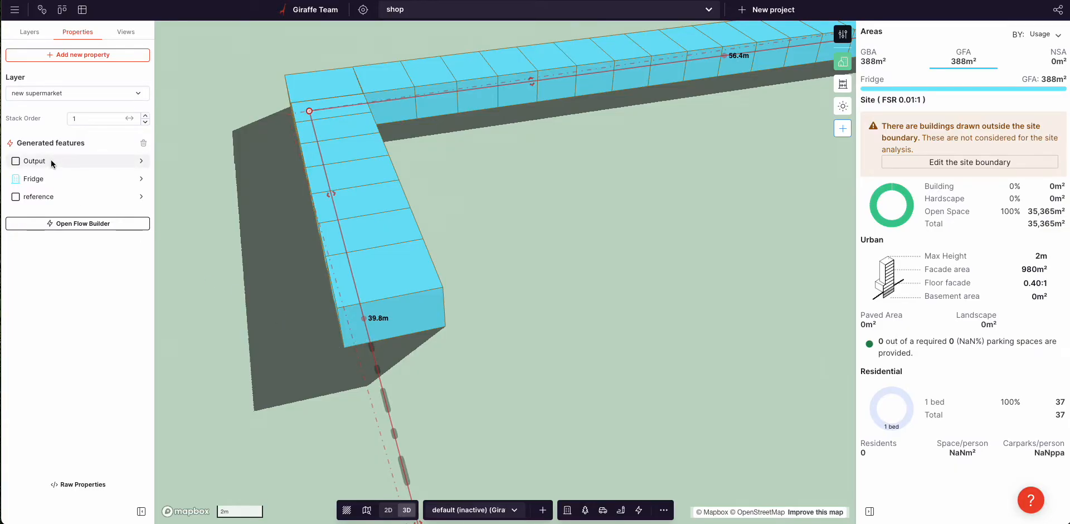
Step: Change the Fridge's Offset Poly distance to -6.0 m and reopen the flow graph
click(53, 178)
click(50, 39)
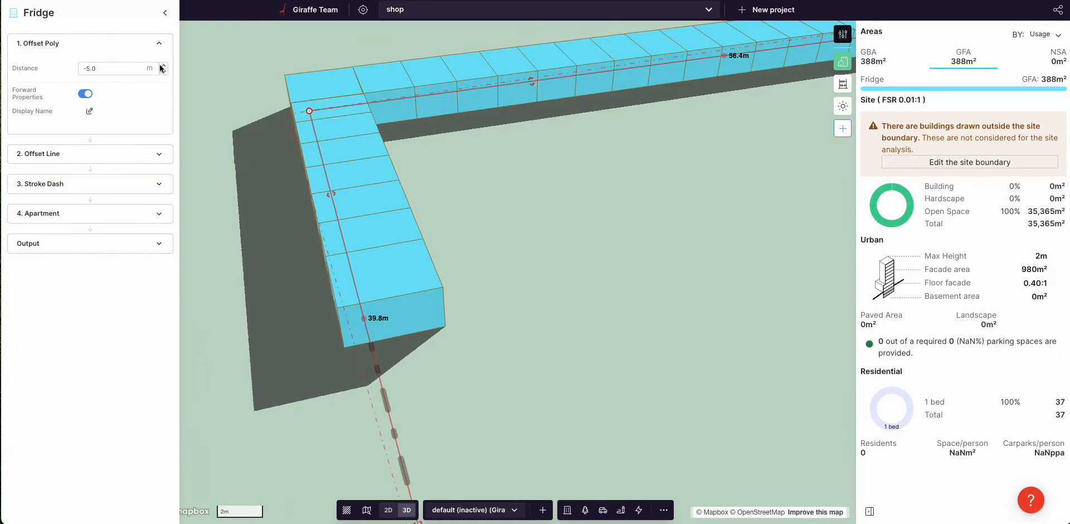
click(164, 71)
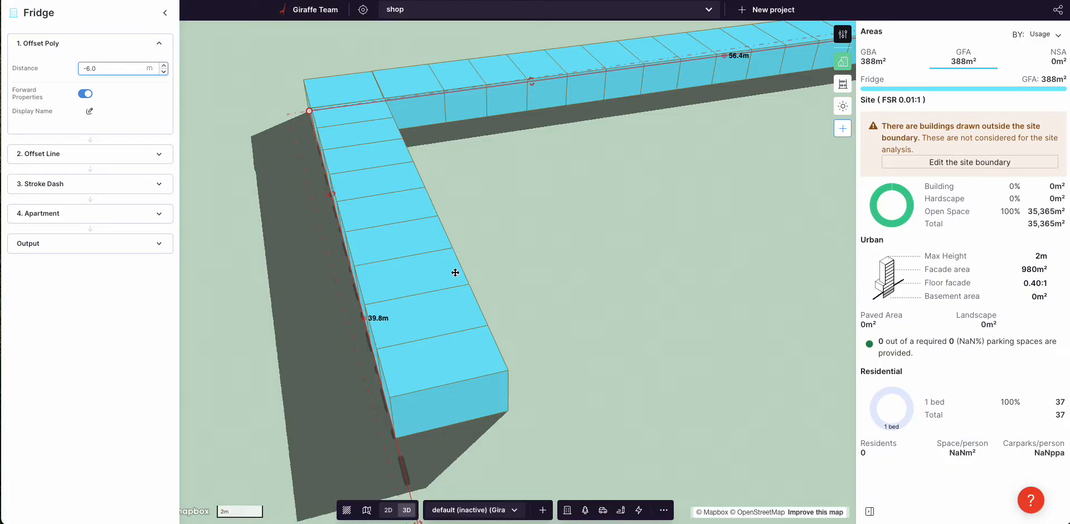
scroll(455, 272, down, 3)
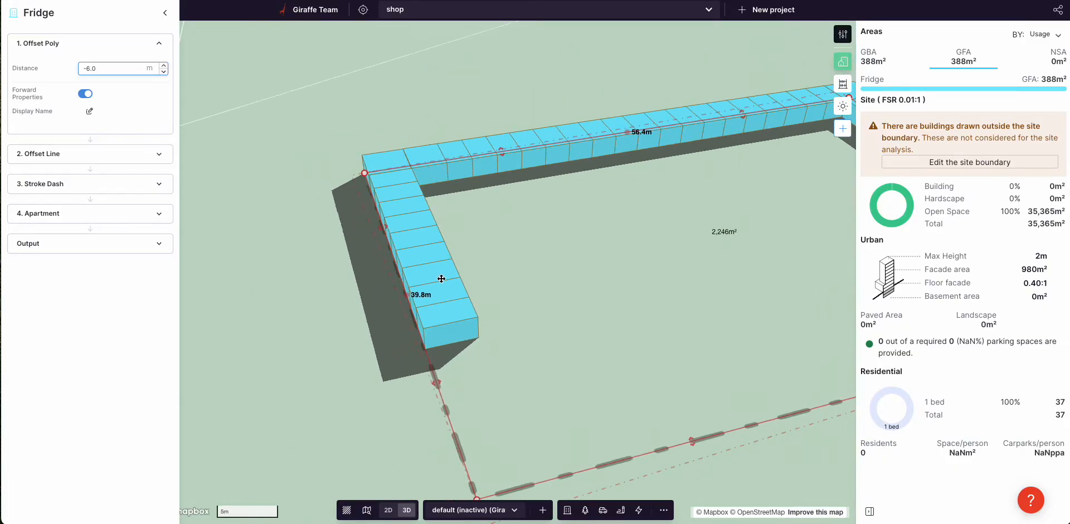
click(69, 39)
click(46, 73)
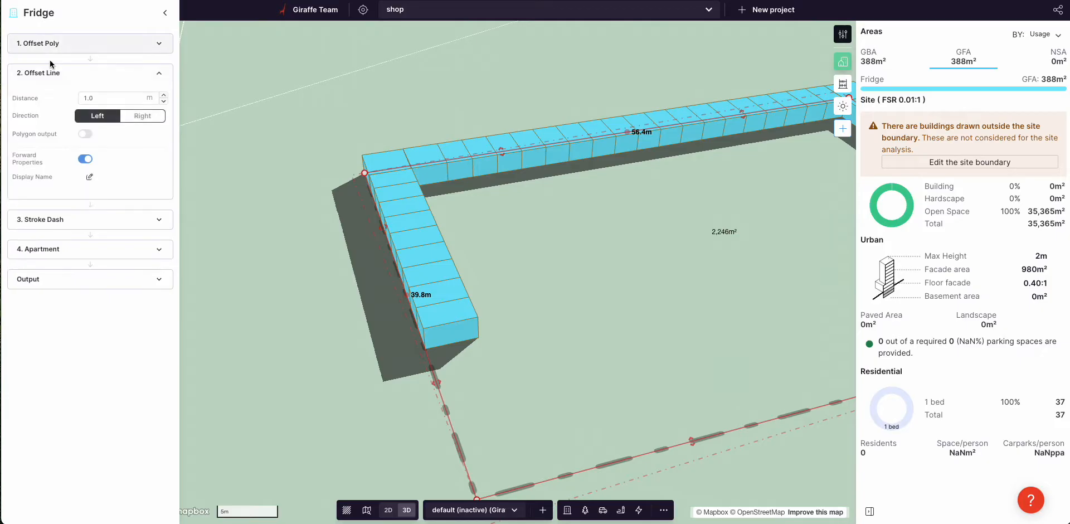
click(68, 42)
click(65, 35)
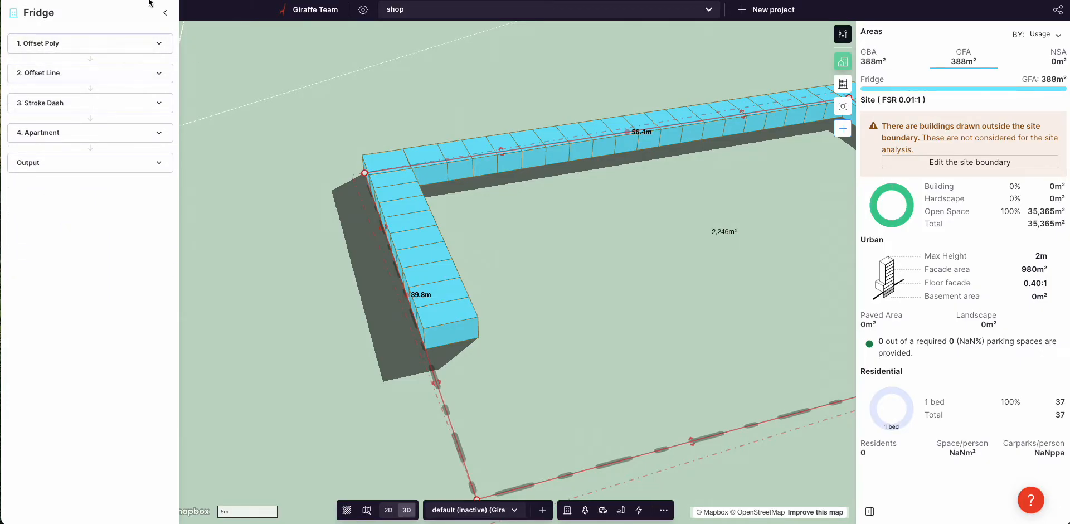
click(165, 13)
click(75, 223)
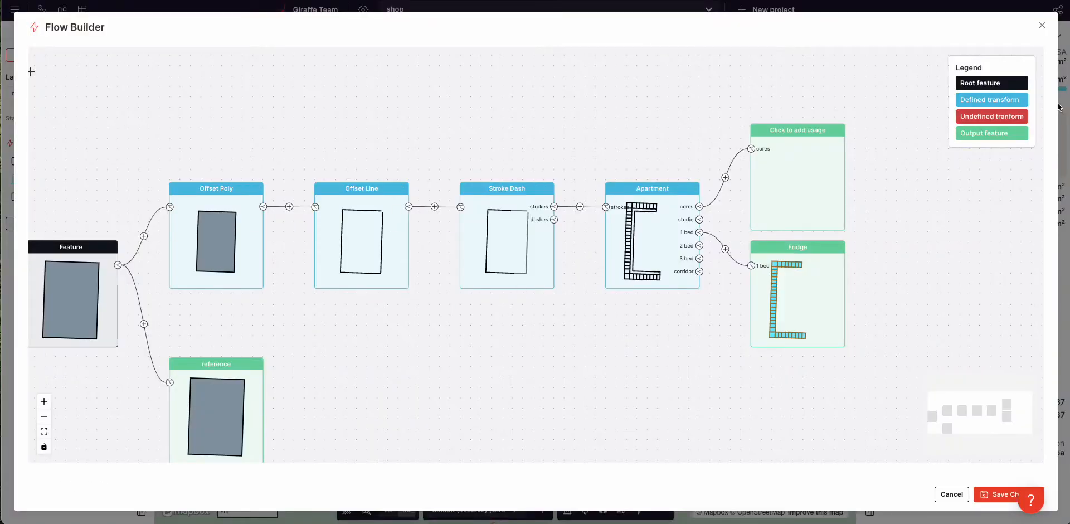
Step: Set the reference output's usage to Plaza
click(1042, 25)
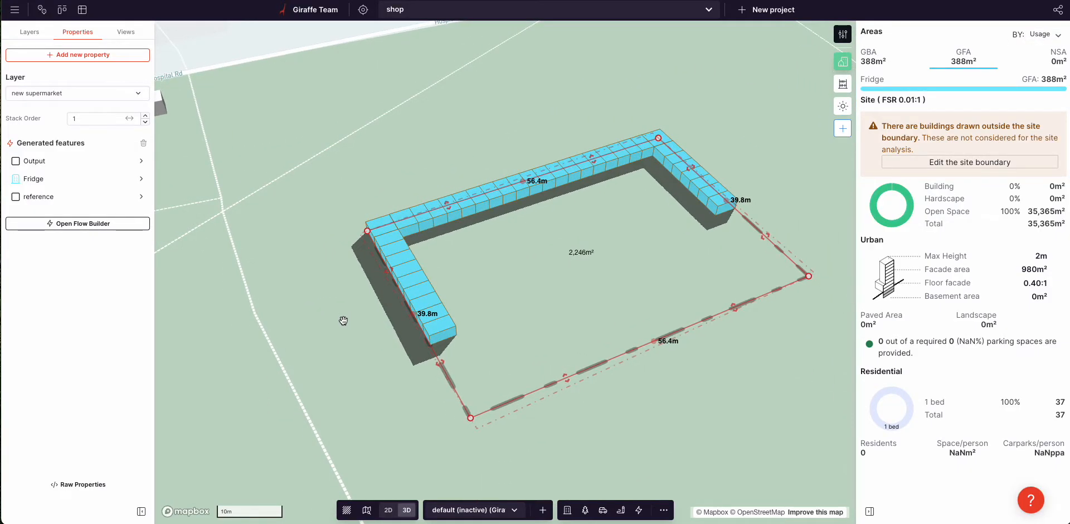
click(67, 226)
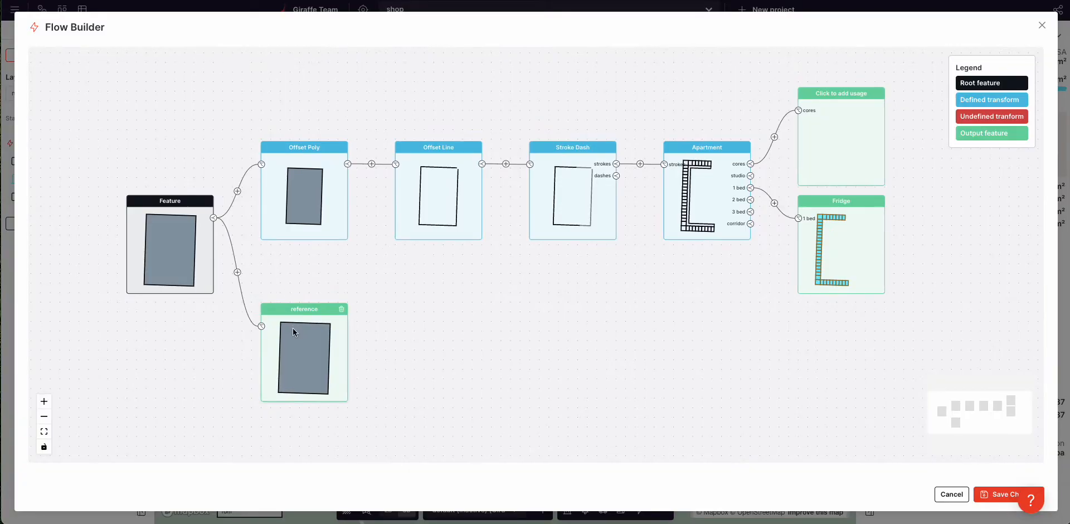
click(290, 340)
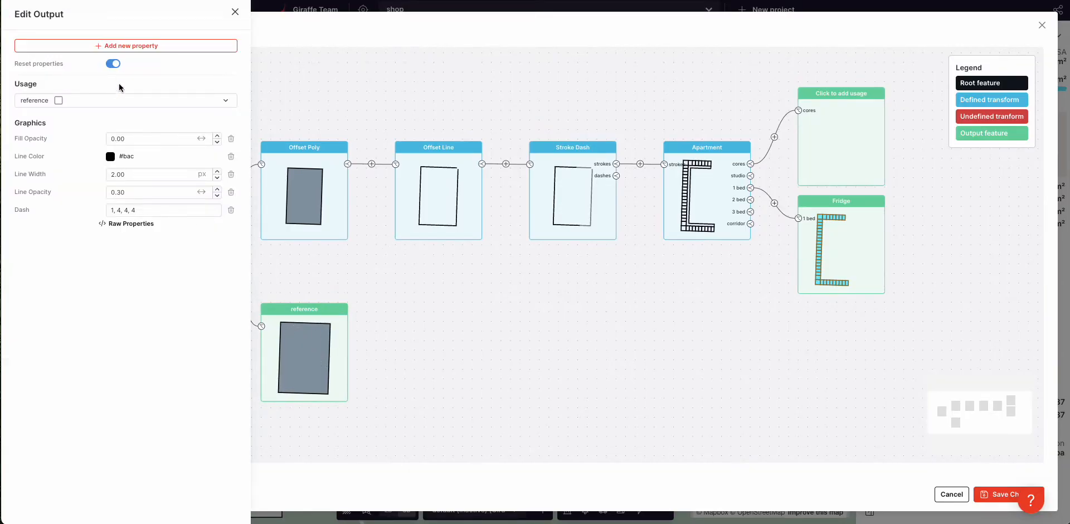
click(381, 352)
click(334, 315)
click(128, 101)
text(pla)
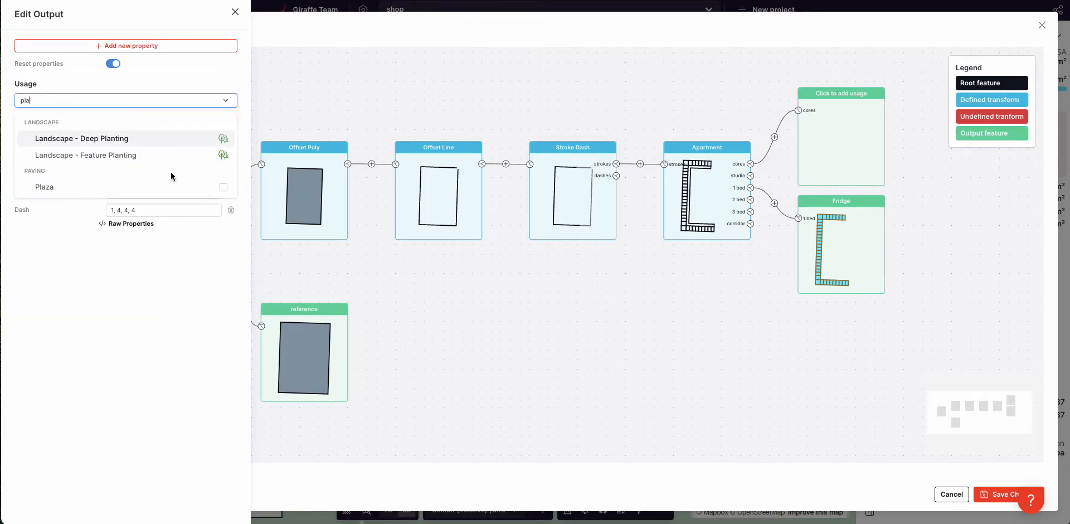
click(134, 187)
Step: Remove Fill Opacity and the other graphics properties from the Plaza output
click(231, 139)
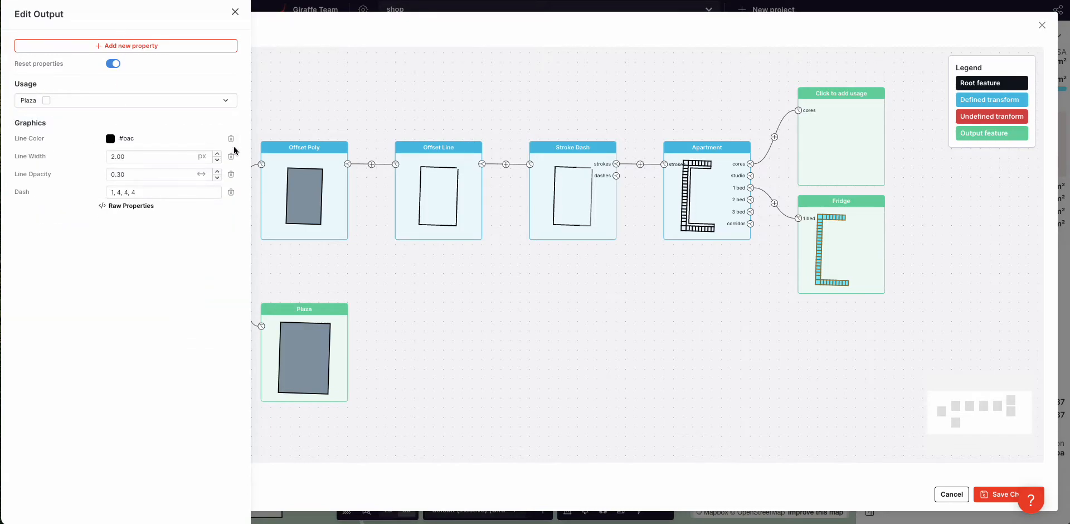
click(232, 141)
click(232, 141)
click(232, 141)
click(230, 140)
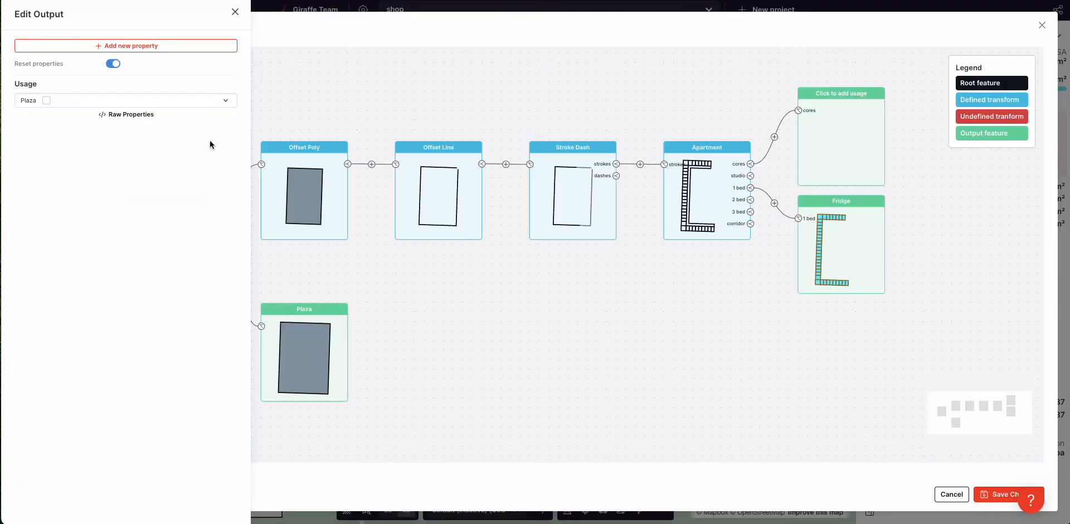
Step: Give the Plaza output a pale yellow #f7edbc colour and save the flow
click(117, 46)
text(col)
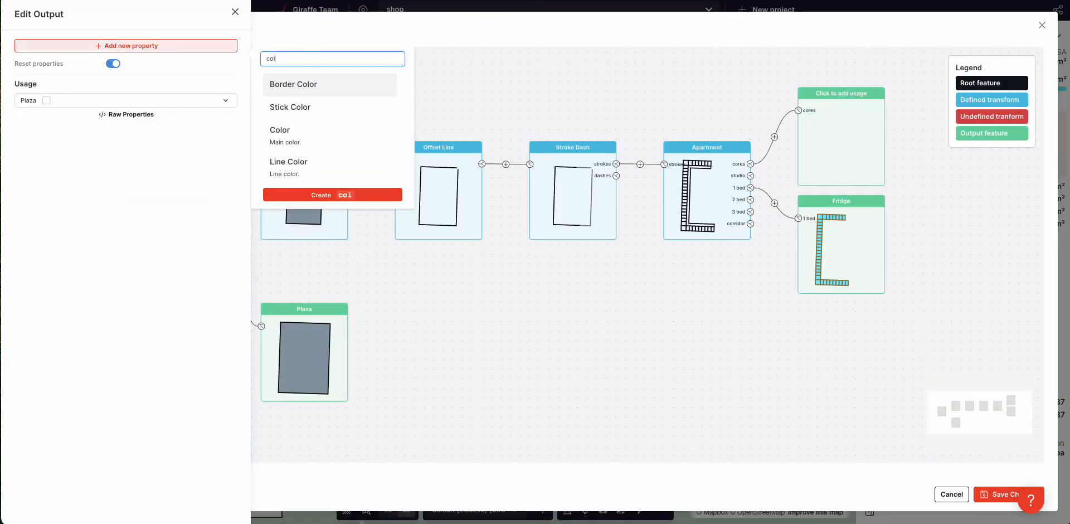
click(298, 129)
click(110, 138)
click(70, 280)
click(118, 177)
click(211, 293)
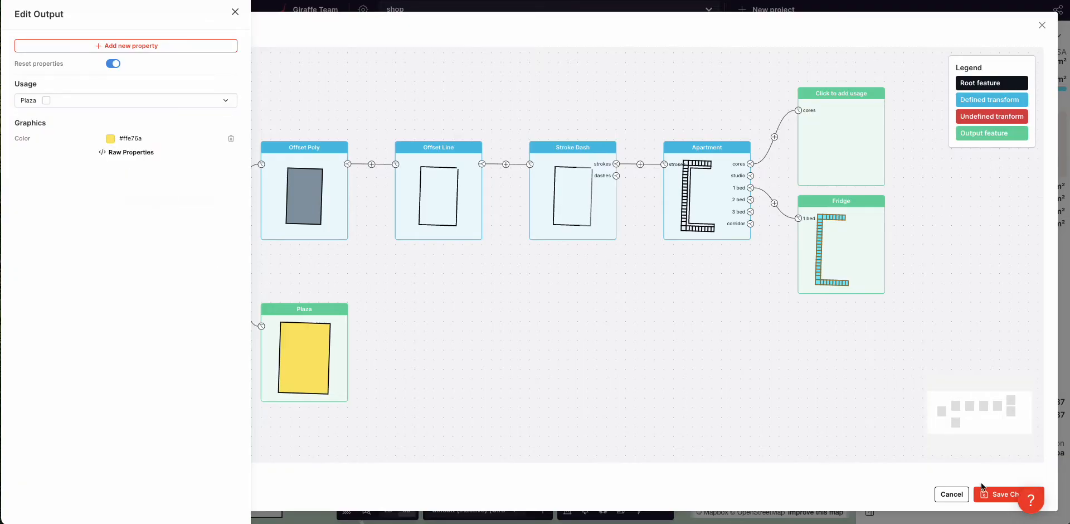
click(110, 140)
click(82, 178)
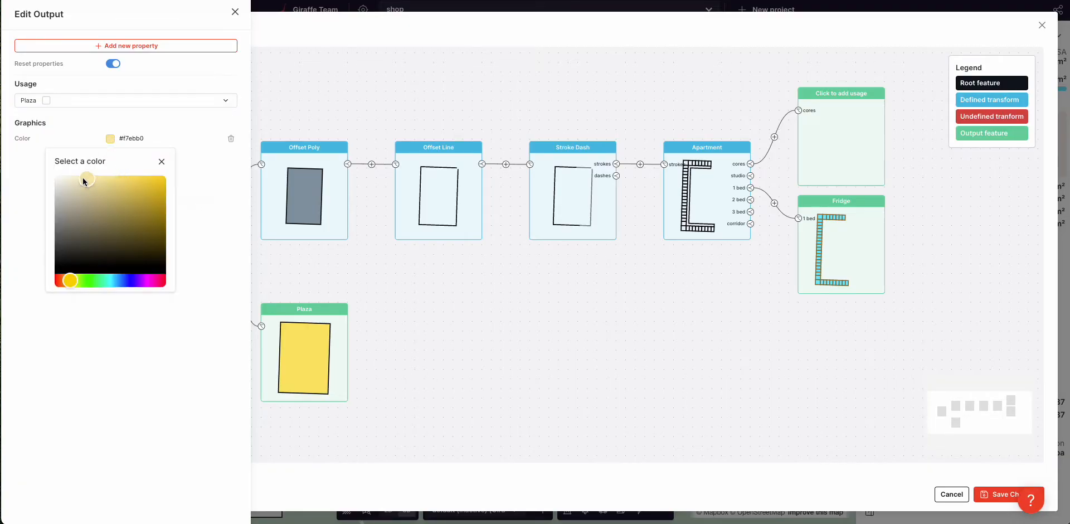
click(156, 134)
click(1000, 494)
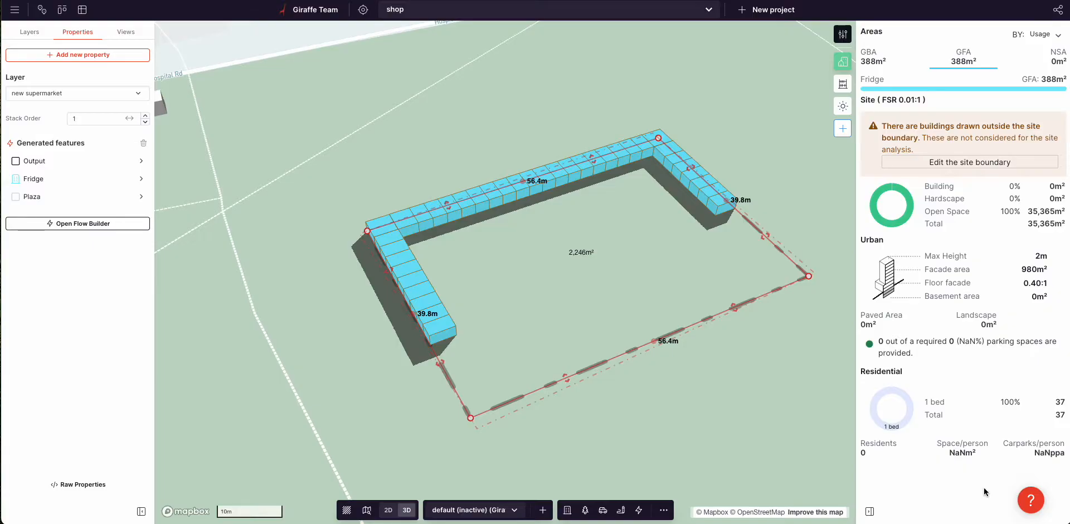
Step: Turn the map toward the site, select the plaza footprint and open its flow graph
right_drag(599, 409, 605, 412)
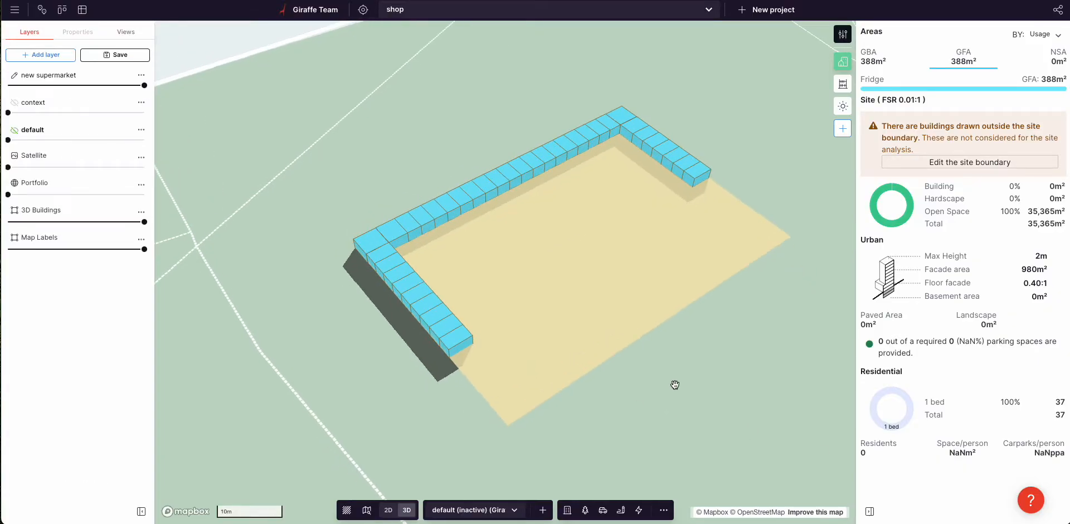
drag(675, 383, 644, 393)
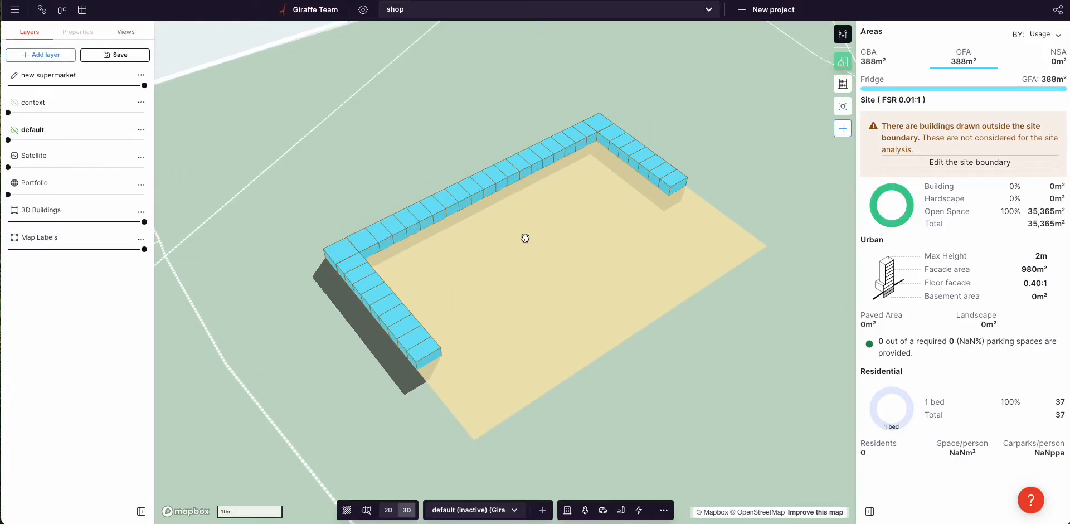
click(467, 282)
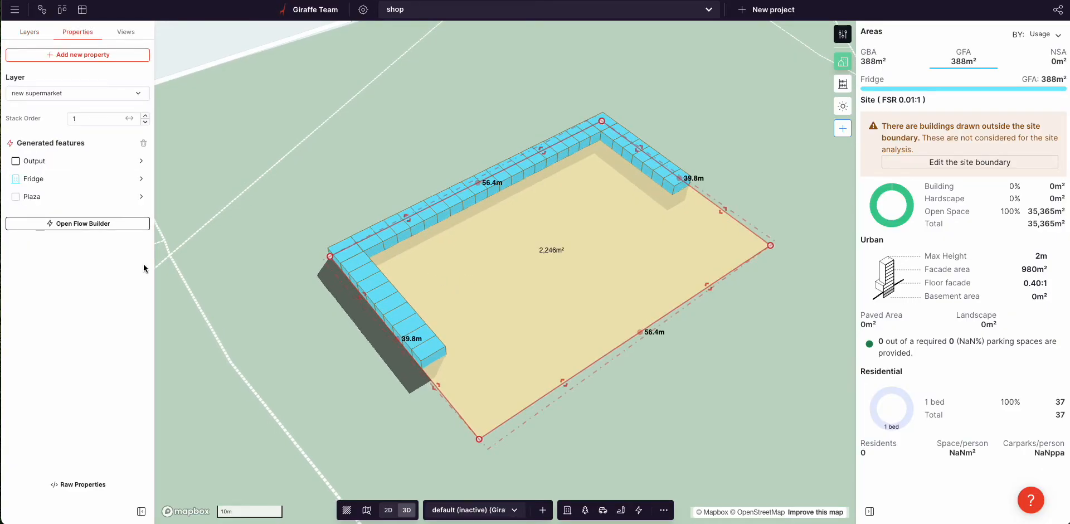
click(77, 224)
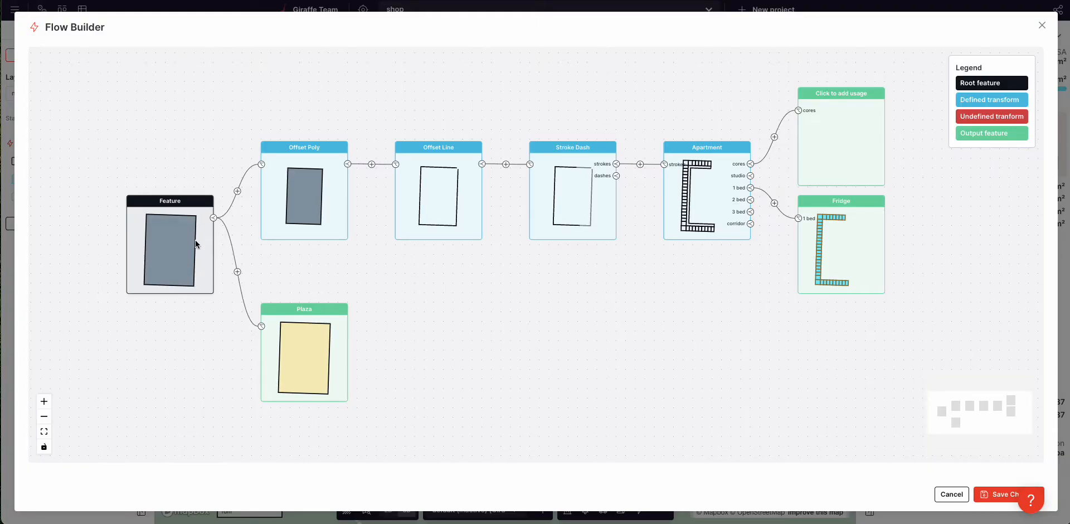
mouse_move(330, 183)
Step: Add a new output branch from Feature through an Offset Poly shrunk to -8 m
click(213, 217)
drag(525, 409, 543, 321)
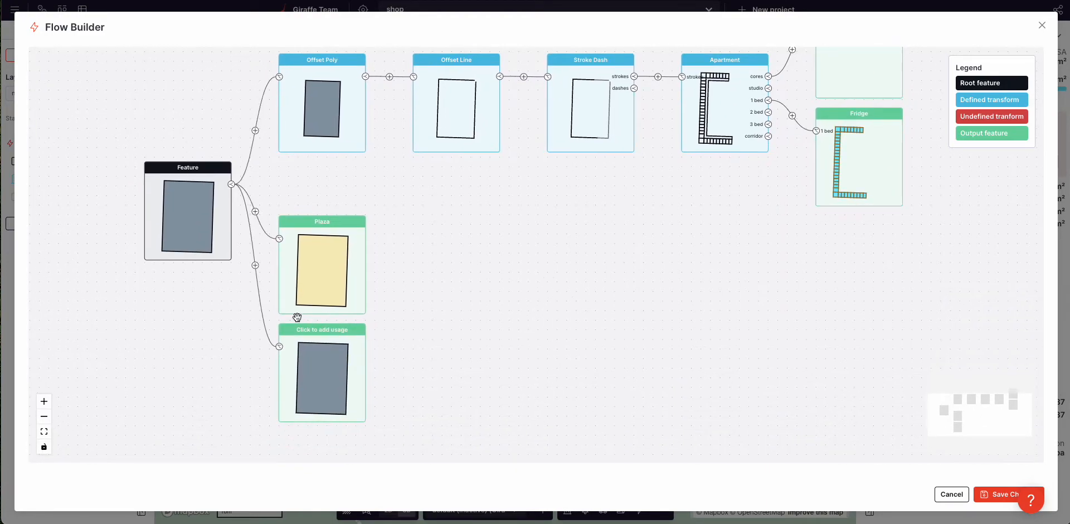
click(255, 266)
click(335, 374)
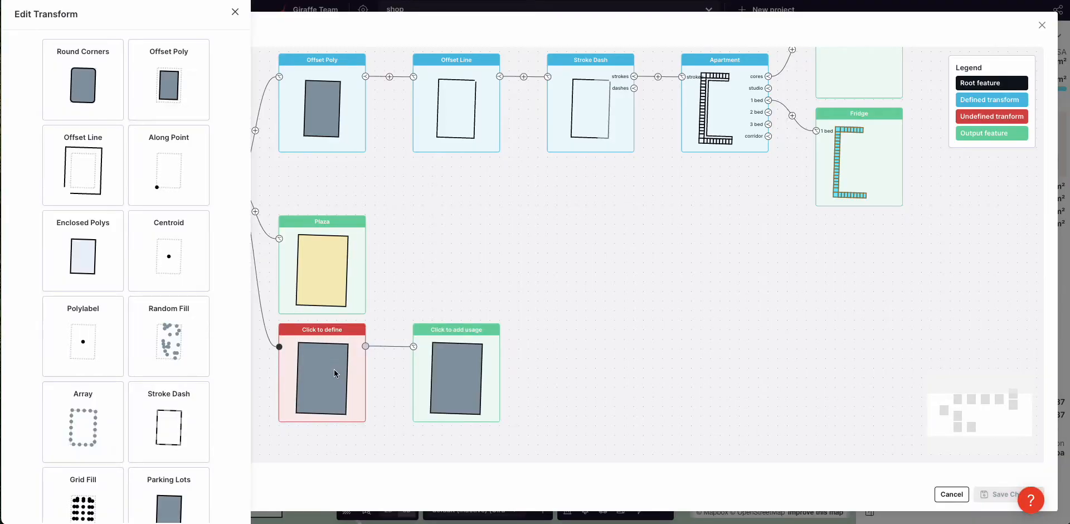
click(141, 78)
click(233, 129)
click(234, 128)
click(234, 129)
Step: Add a Grid Fill with Generate Lines and Break Lines, then close Flow Builder without saving
click(390, 346)
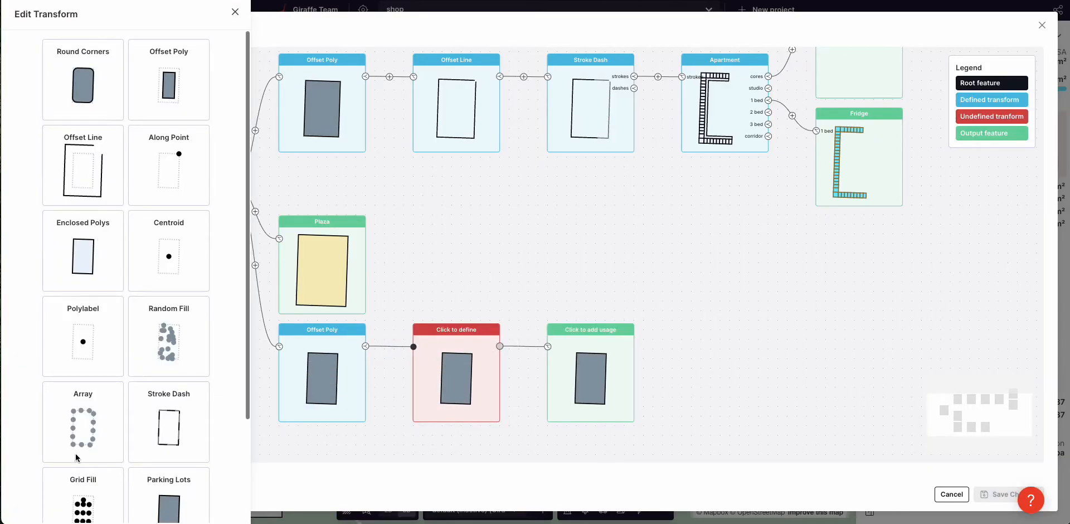
click(94, 491)
click(114, 140)
click(113, 224)
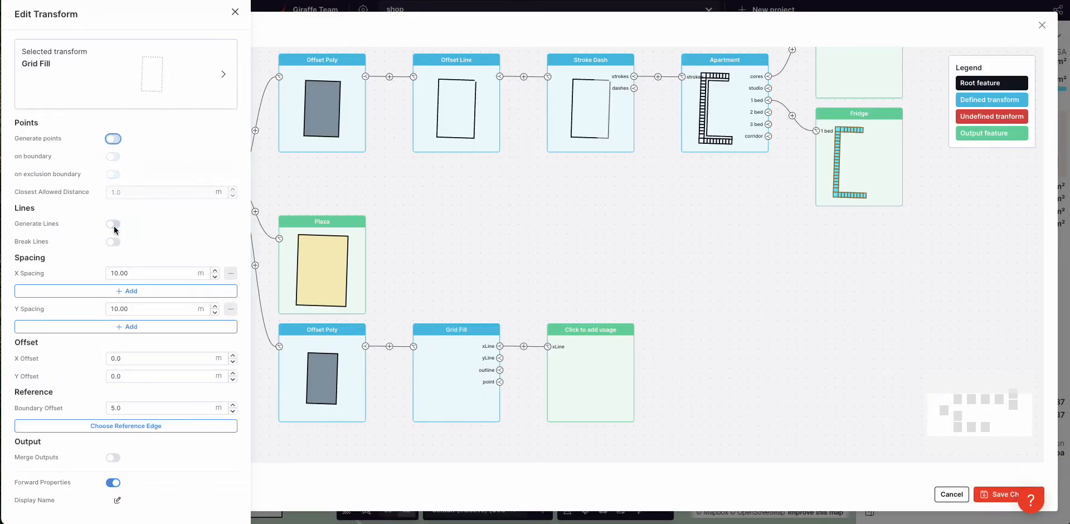
click(113, 242)
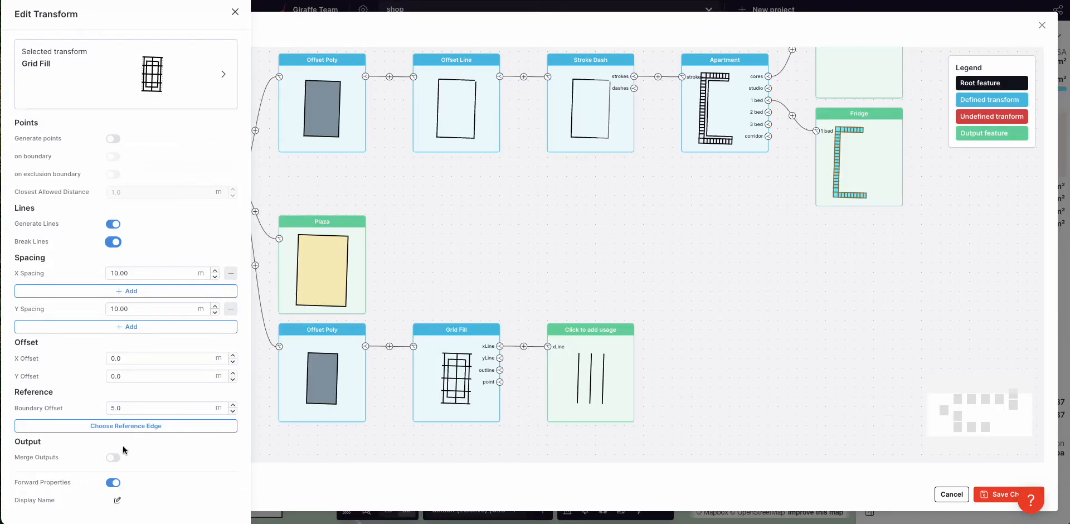
click(233, 412)
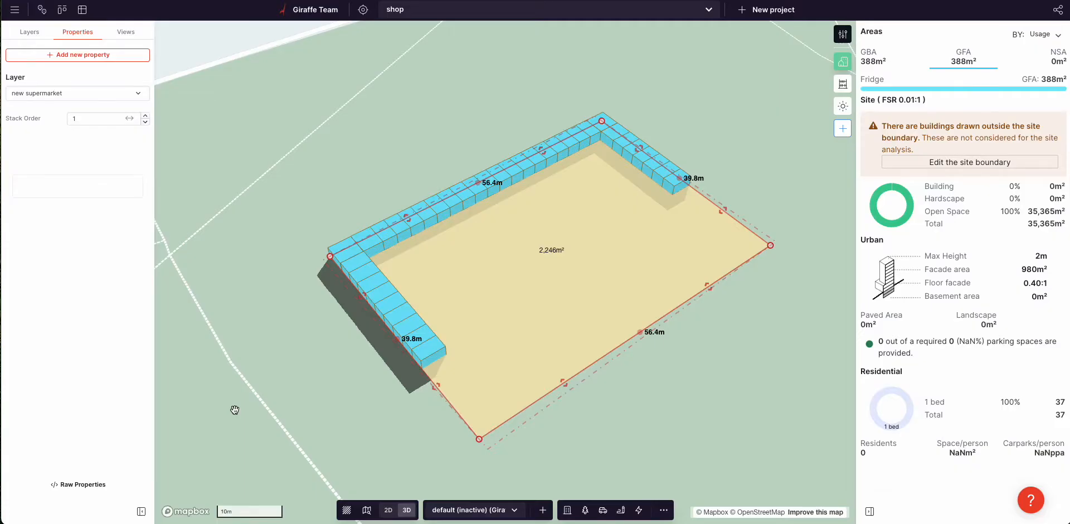
click(67, 189)
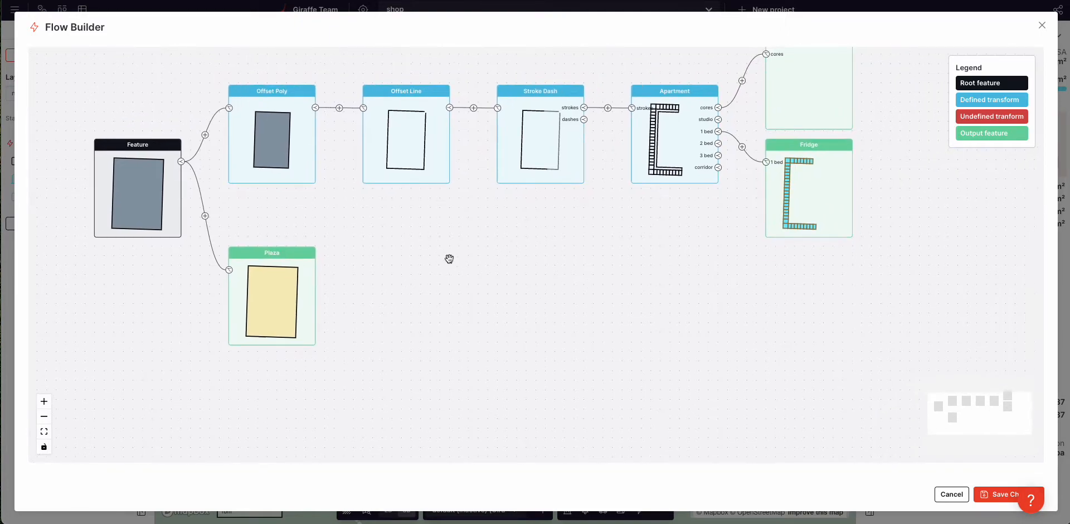
click(205, 216)
click(268, 282)
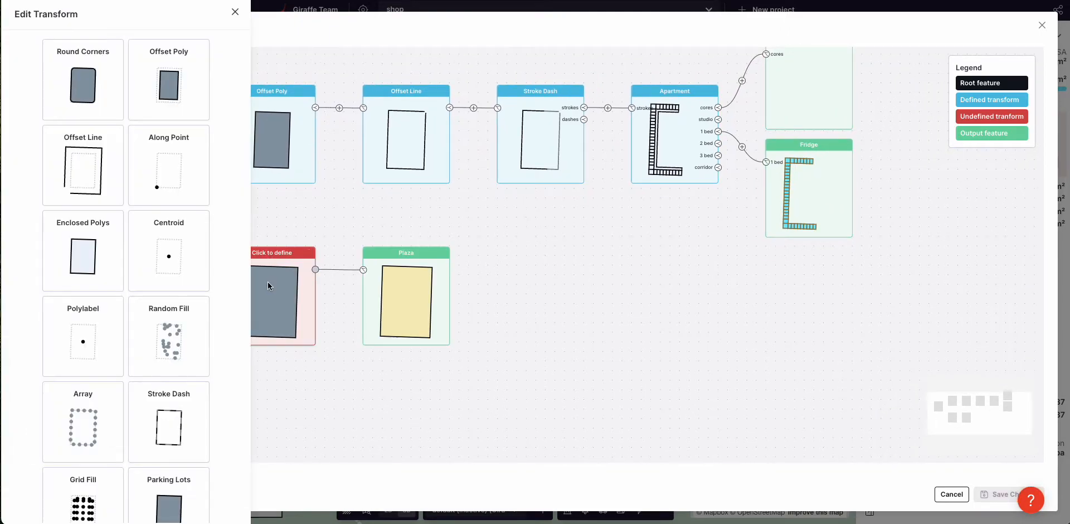
click(101, 474)
click(501, 373)
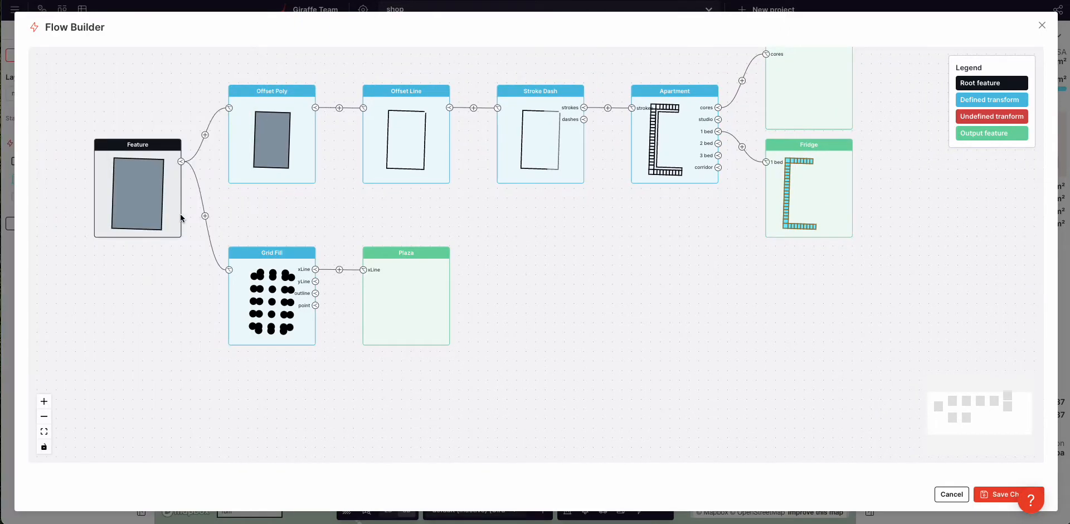
click(206, 216)
click(271, 286)
click(169, 81)
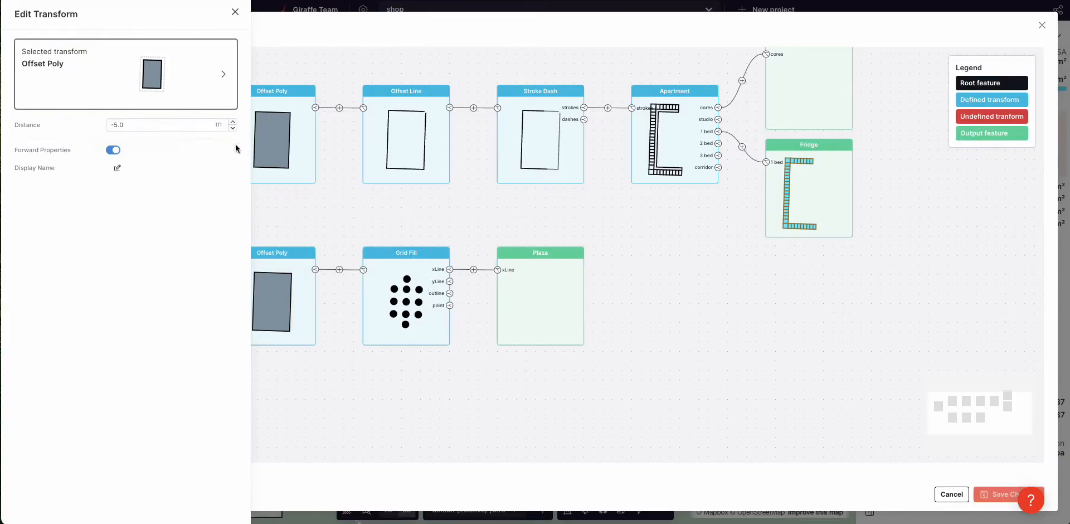
click(233, 128)
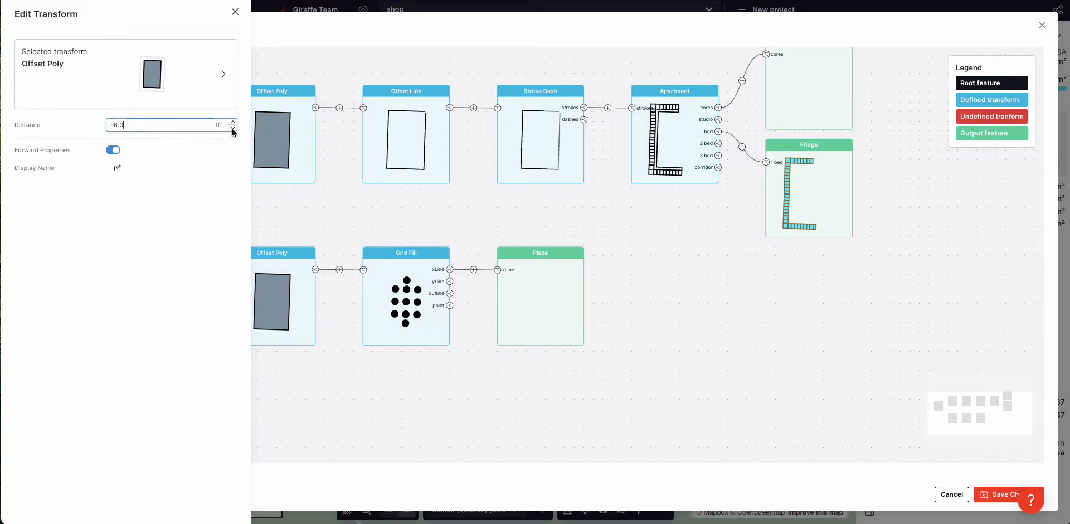
click(396, 286)
click(399, 303)
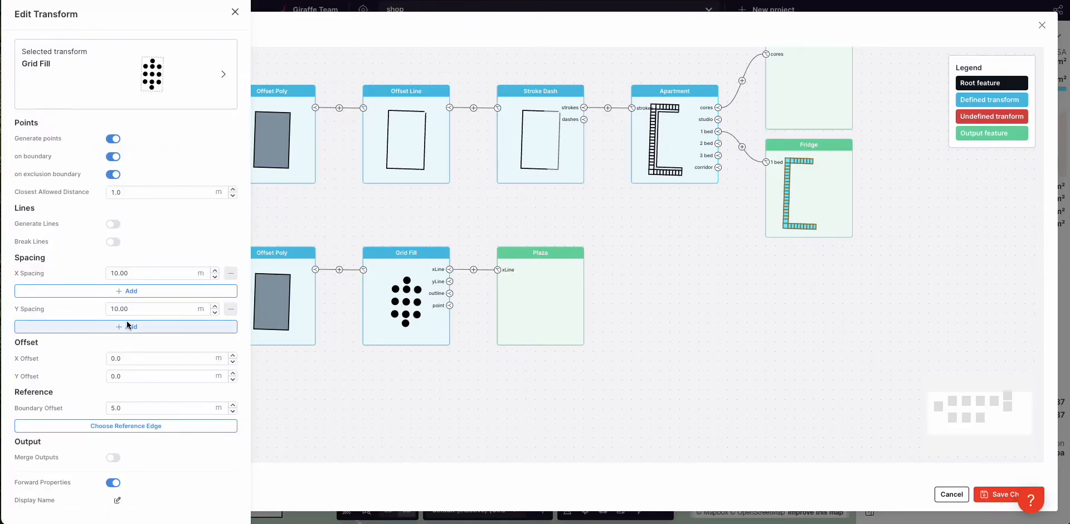
click(115, 141)
click(112, 224)
click(115, 242)
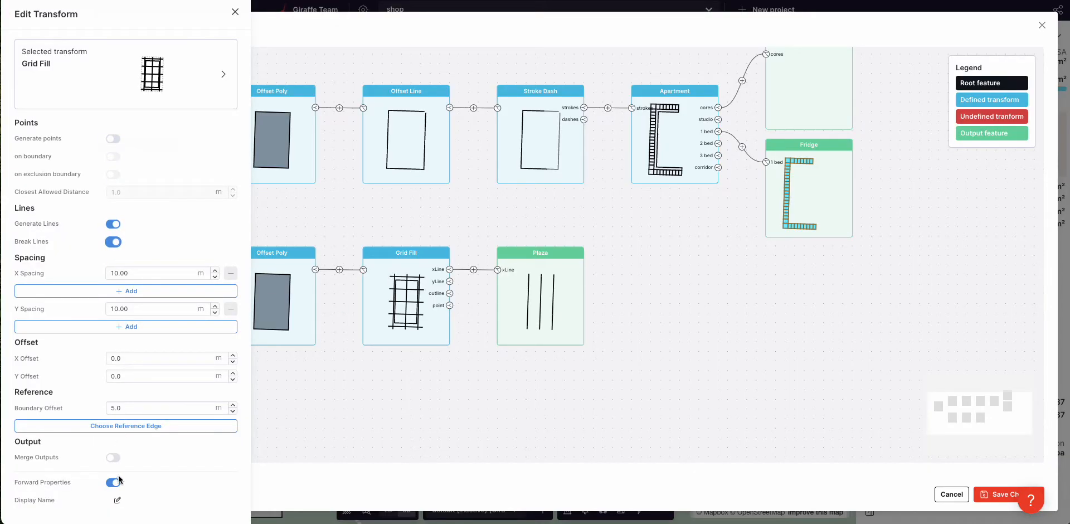
click(135, 408)
key(BackSpace)
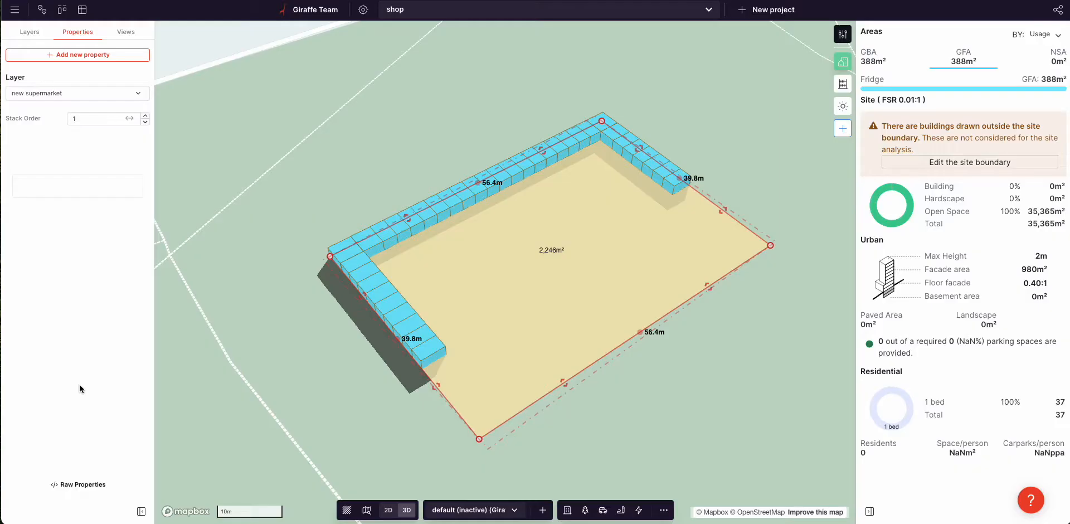
Step: Insert a -6 m Offset Poly step before the Plaza output
click(105, 191)
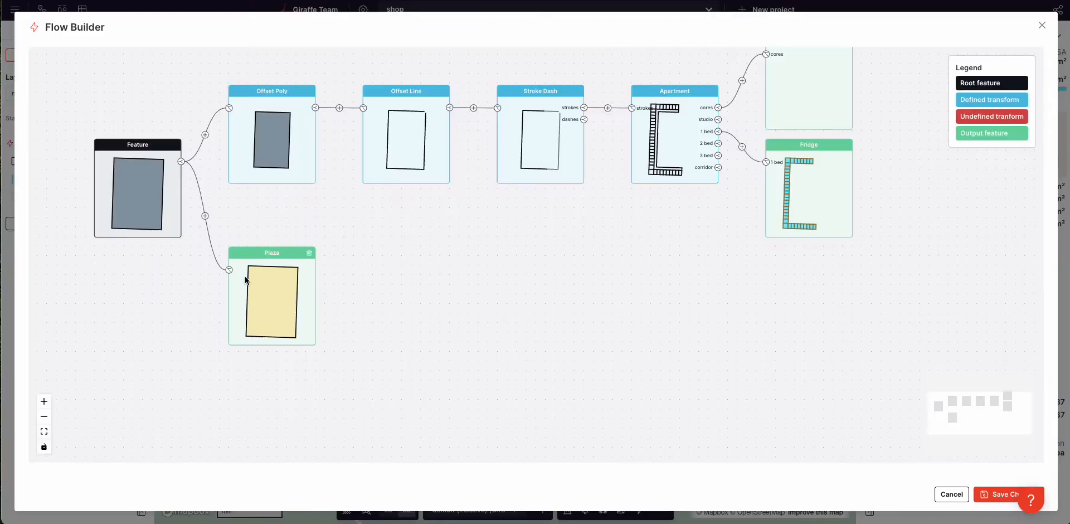
click(205, 216)
click(269, 295)
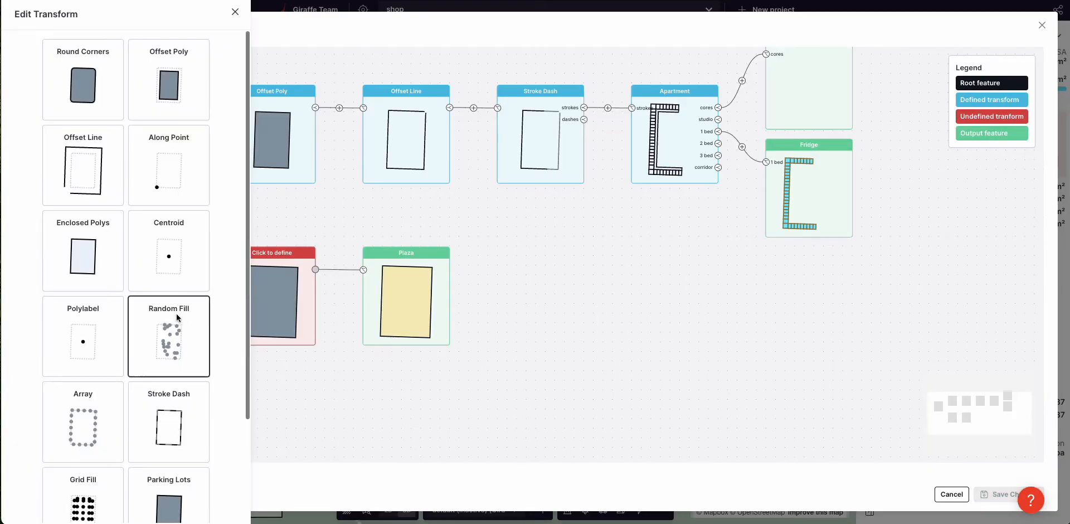
click(184, 92)
click(233, 128)
click(379, 214)
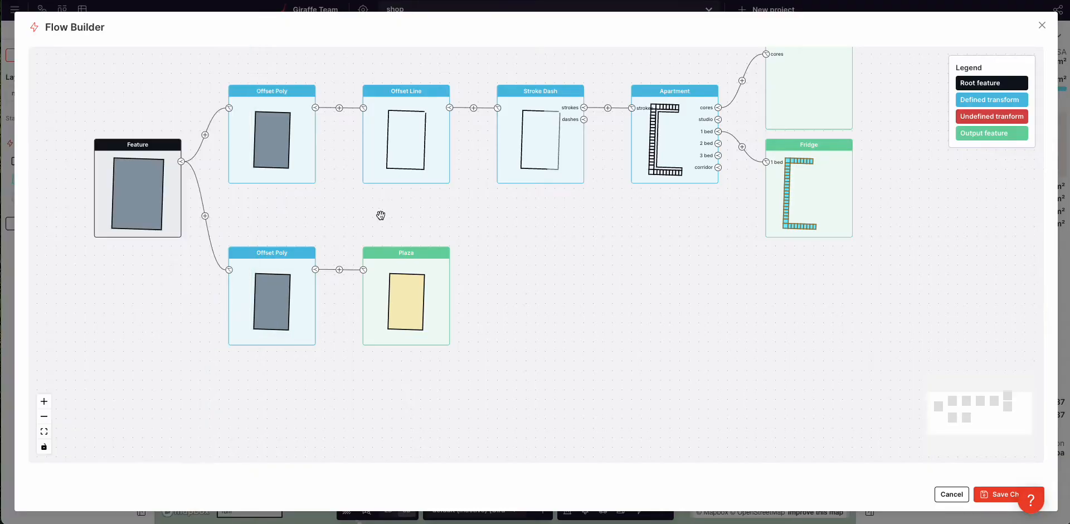
Step: Add a line-generating Grid Fill, route its yLine to a new output, and delete Plaza
click(340, 270)
click(397, 296)
click(89, 479)
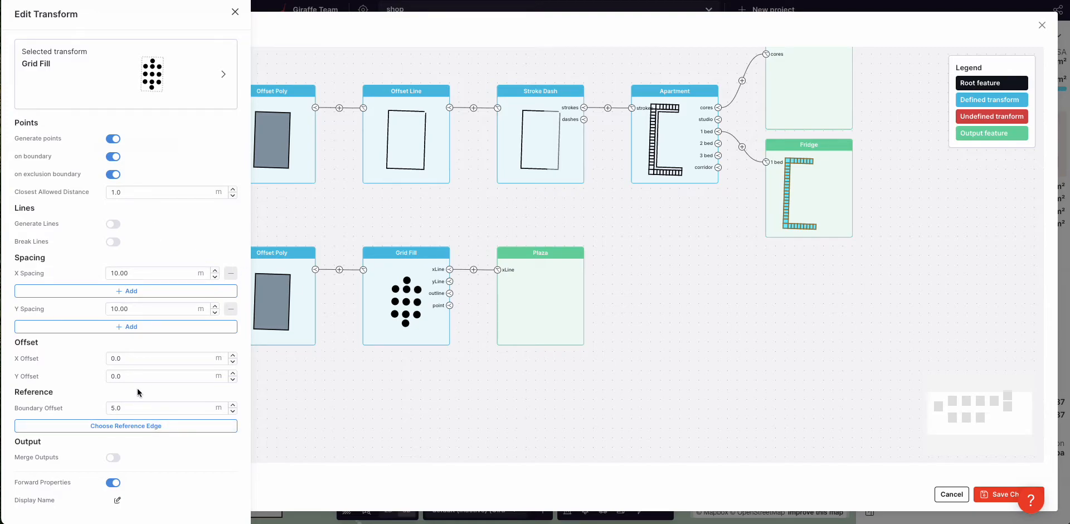
click(113, 139)
click(113, 223)
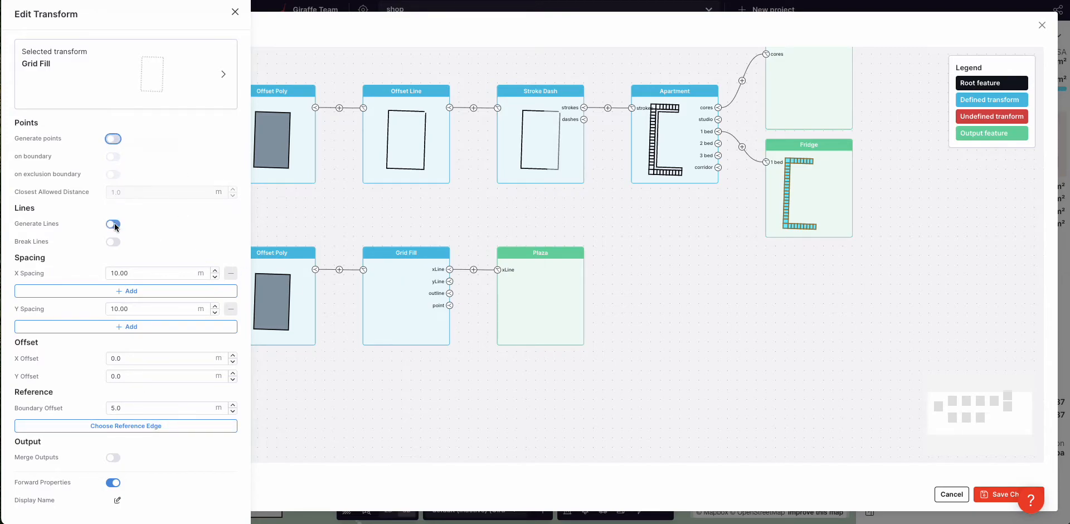
click(463, 293)
click(449, 281)
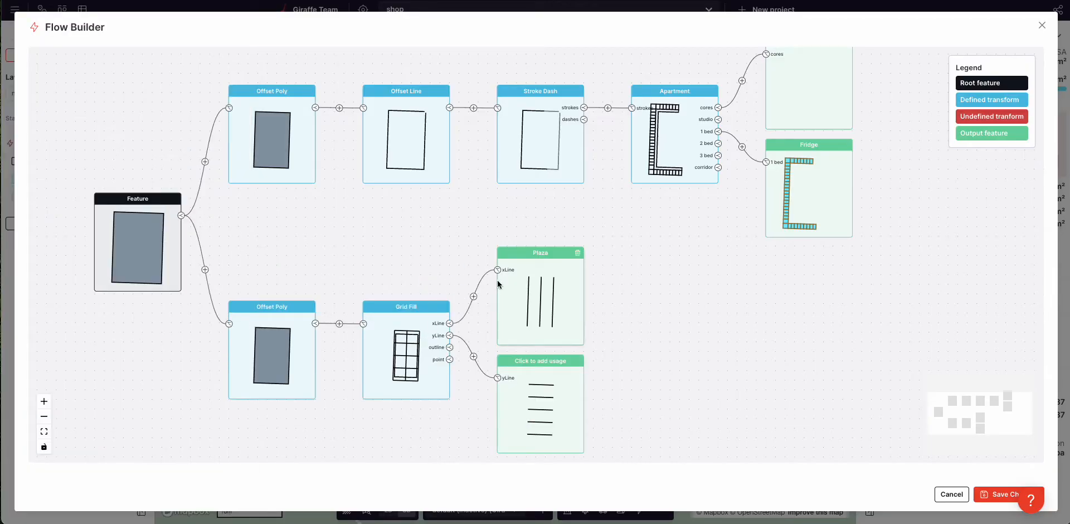
click(577, 253)
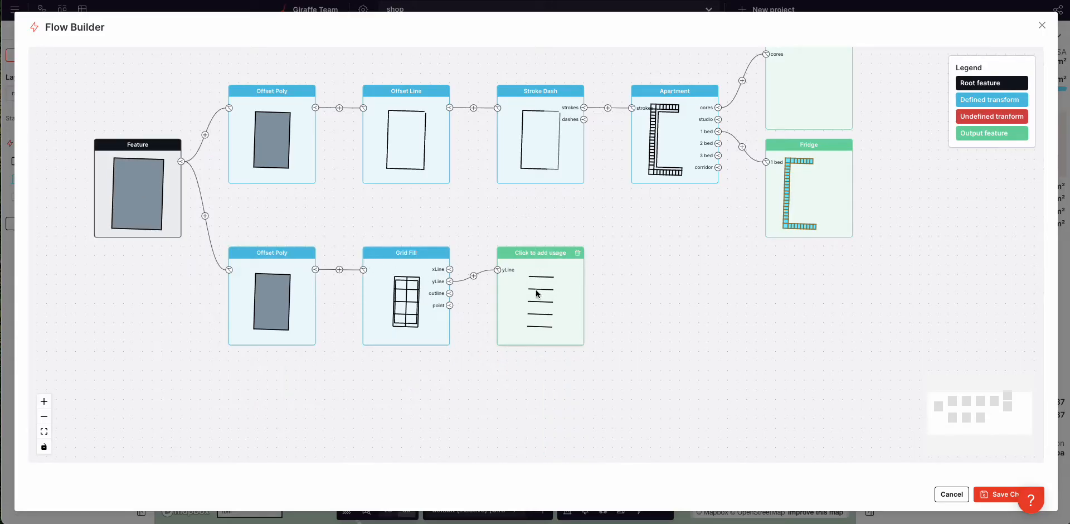
Step: Insert a second Offset Poly on the yLine branch with a 0.7 m distance
click(473, 276)
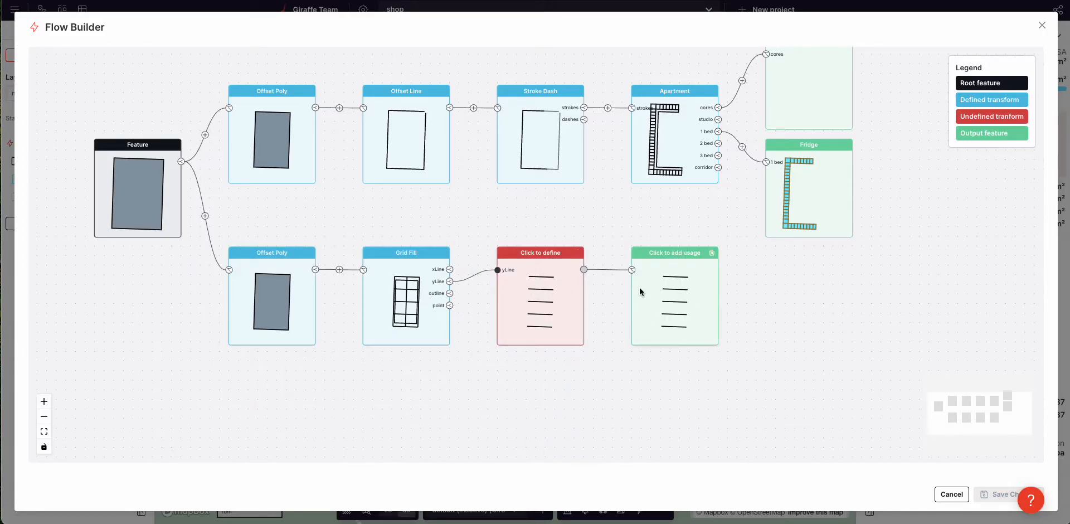
click(545, 311)
click(160, 102)
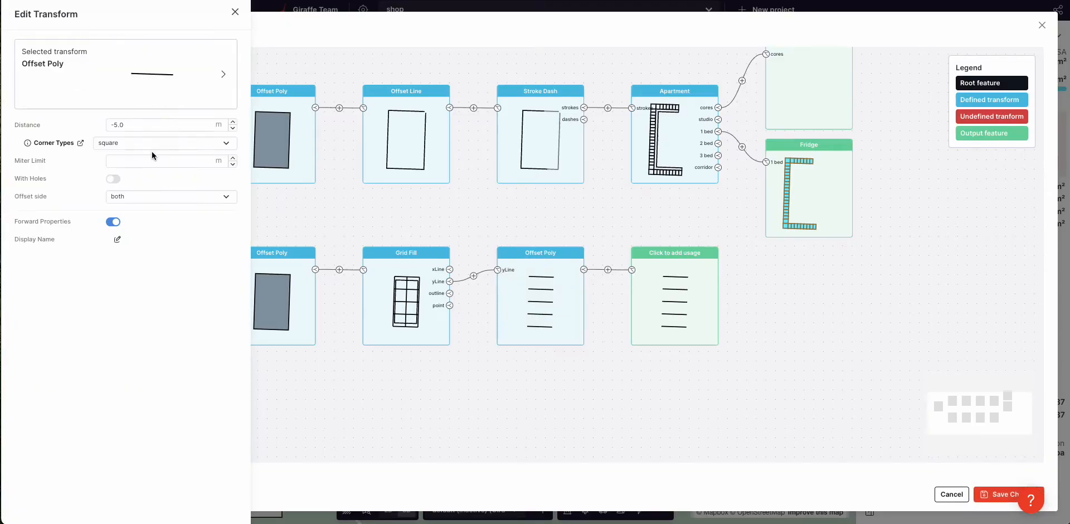
click(150, 126)
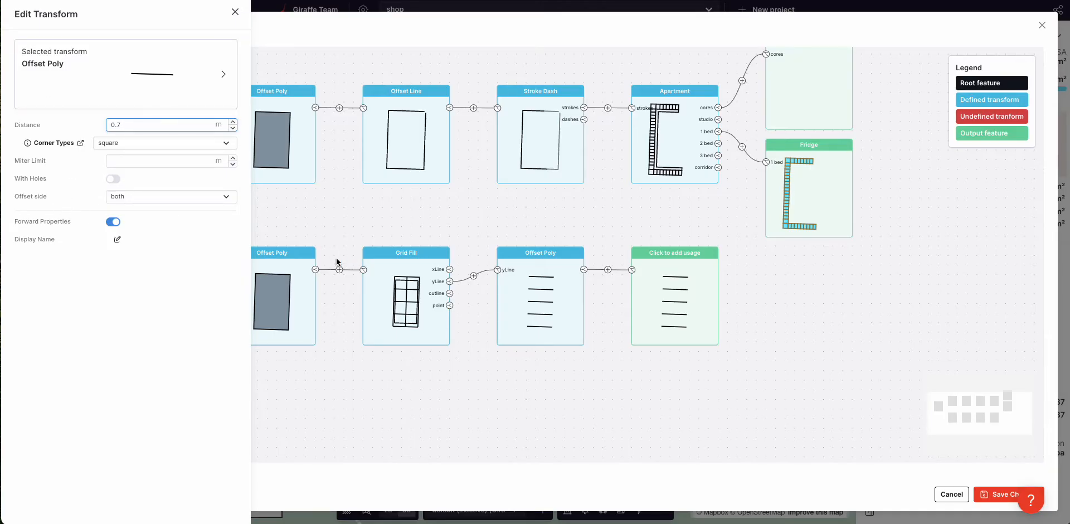
click(128, 273)
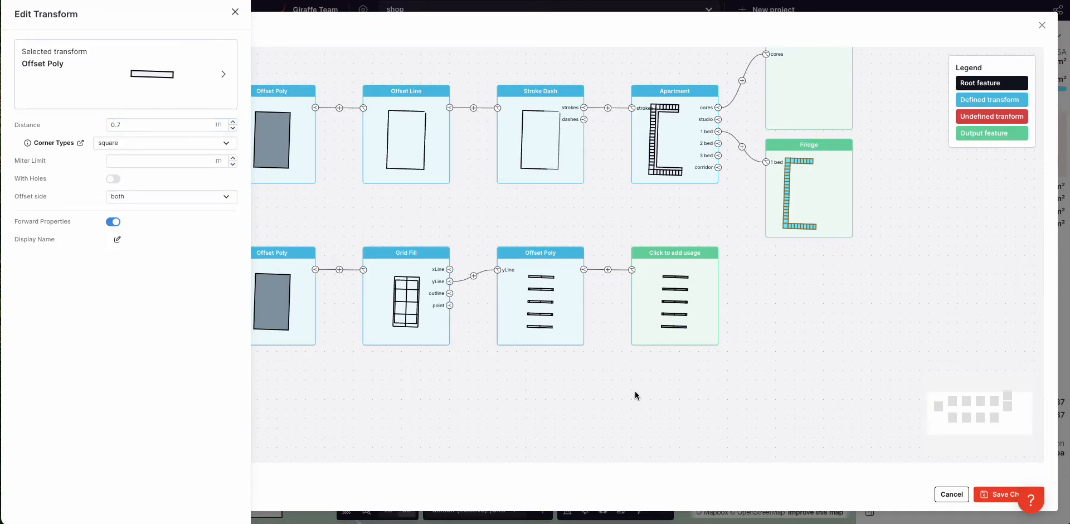
click(663, 294)
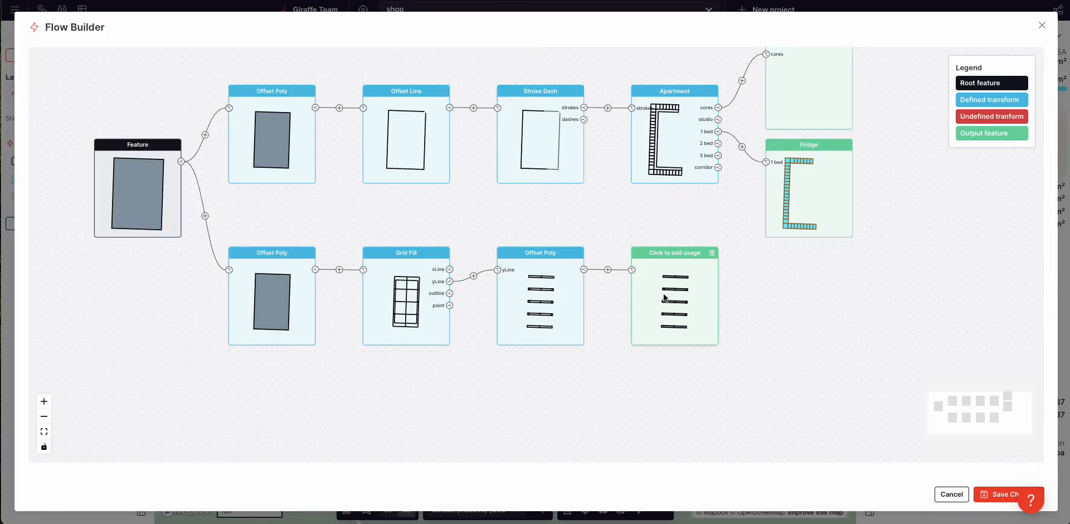
click(664, 297)
Step: Assign the Shelf usage to the strip output and save the flow
click(114, 102)
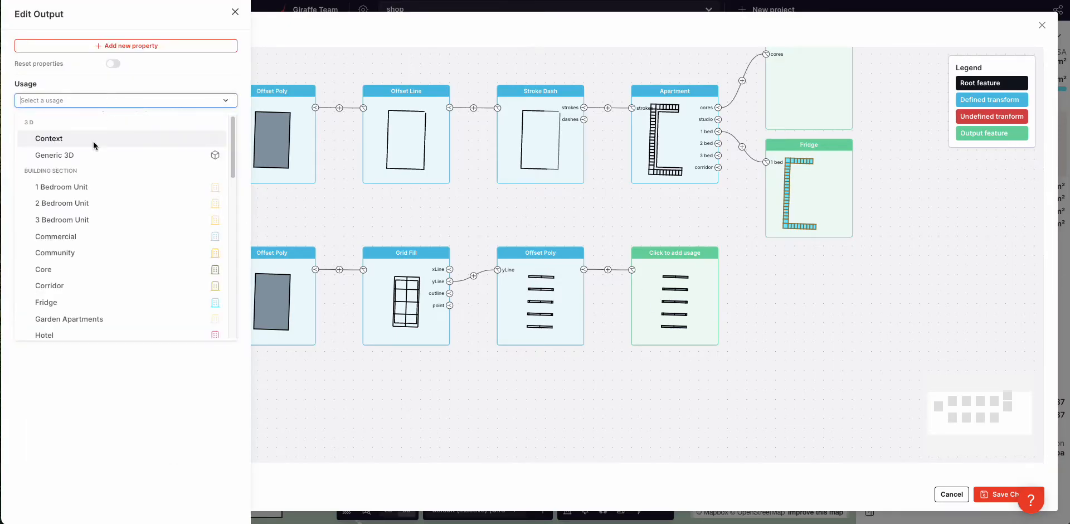
scroll(77, 292, down, 5)
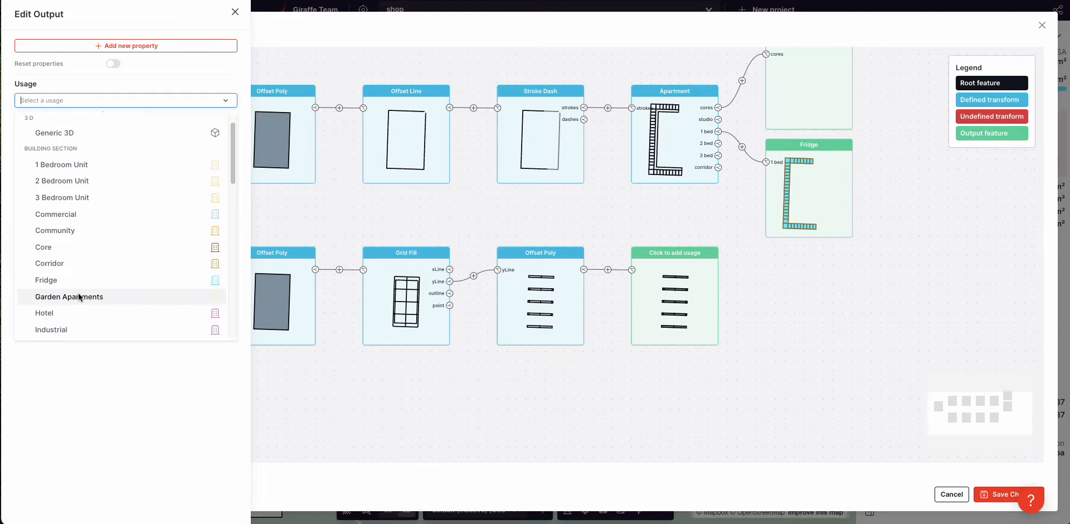
click(78, 301)
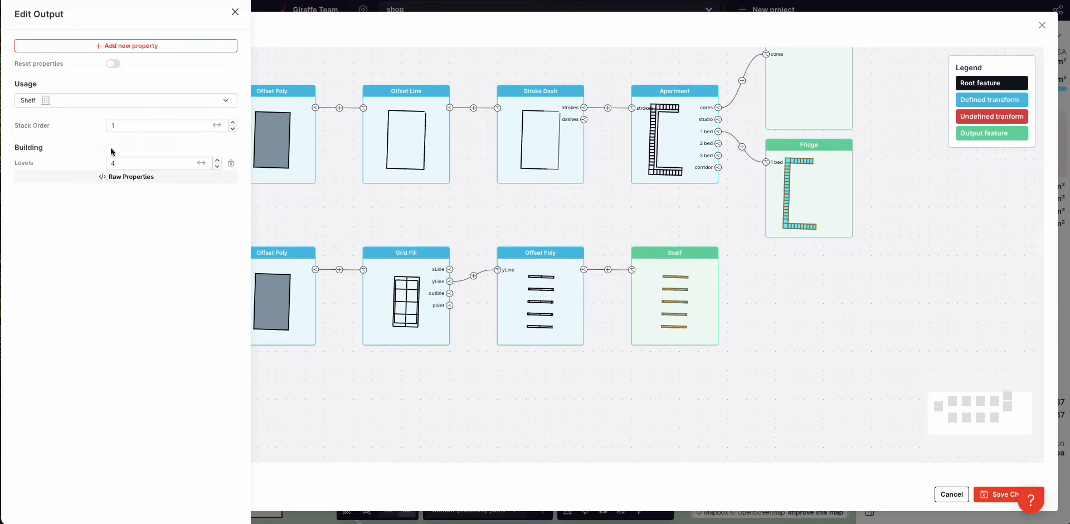
click(446, 400)
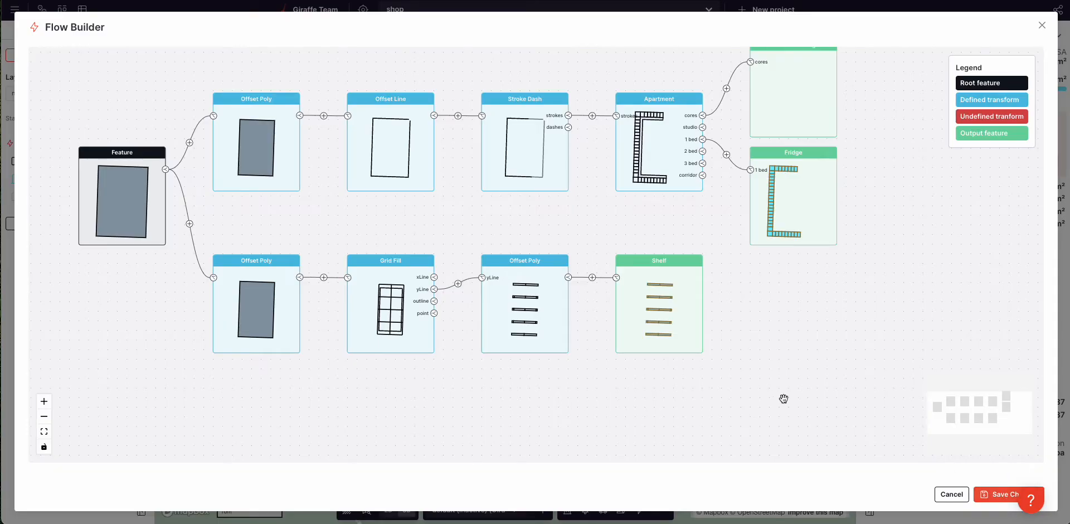
click(997, 492)
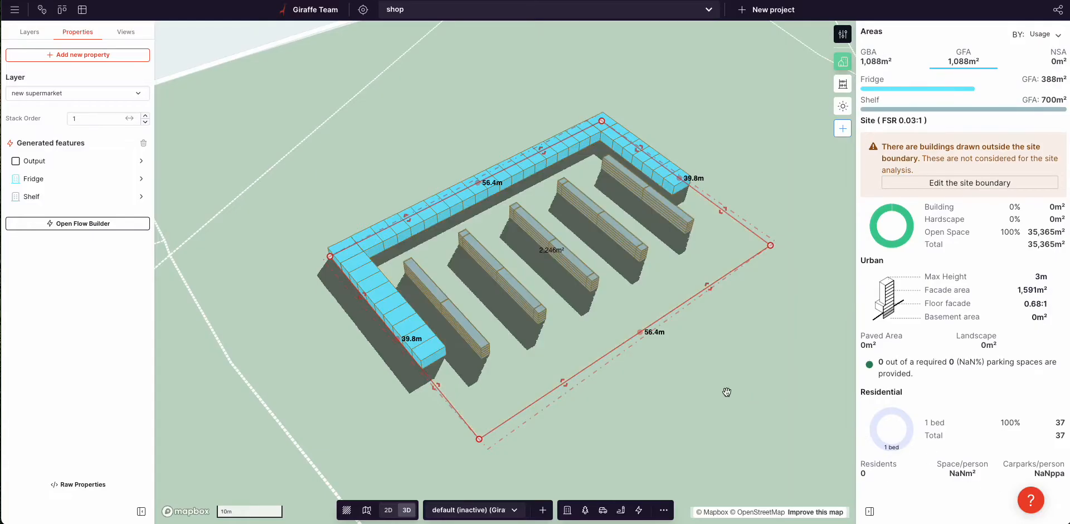
click(74, 226)
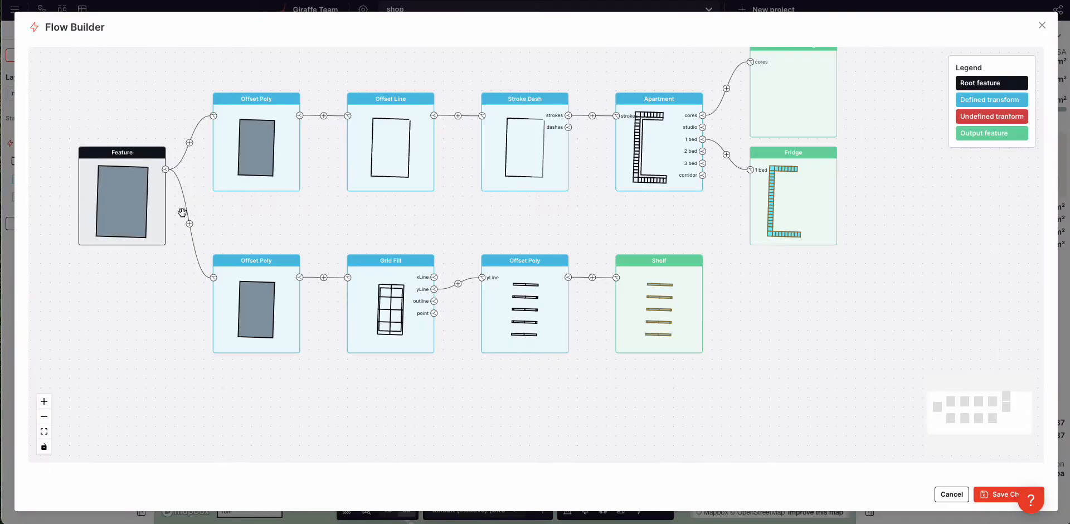
Step: Add a new output from Feature and set its usage to Plaza
click(166, 170)
click(257, 403)
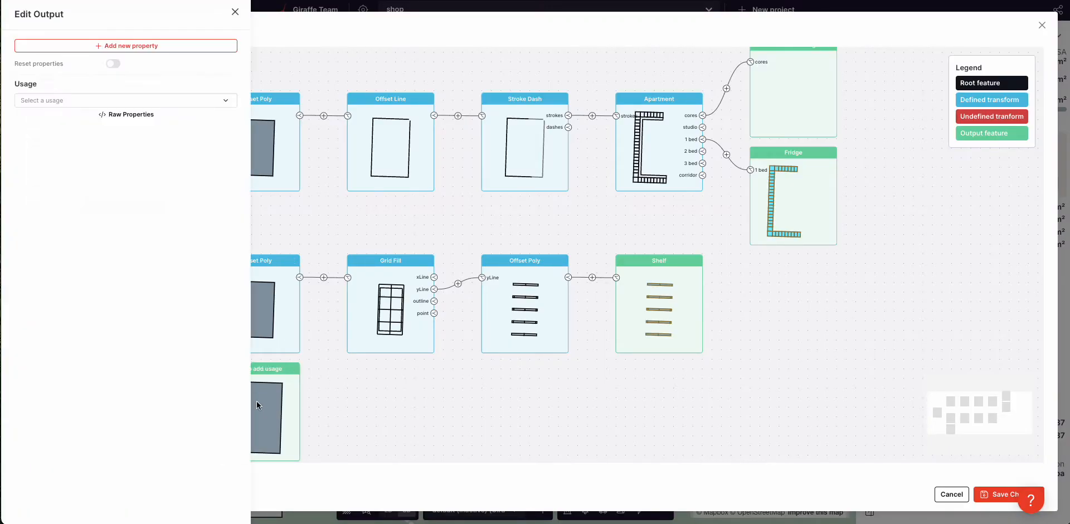
click(82, 99)
text(pla)
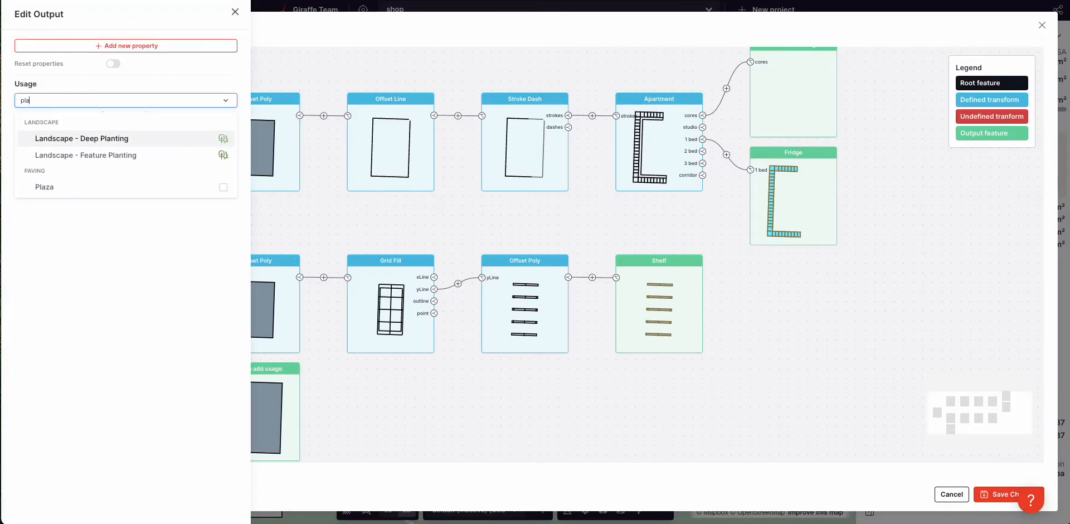
click(79, 186)
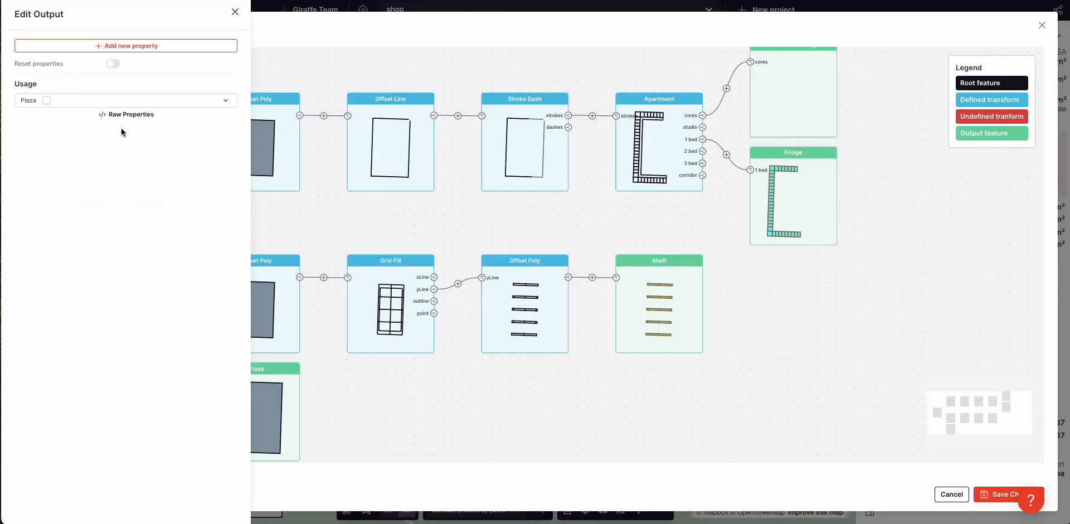
Step: Give the plaza a Color property set to tan #ddcba9 and save the flow
click(129, 45)
text(colo)
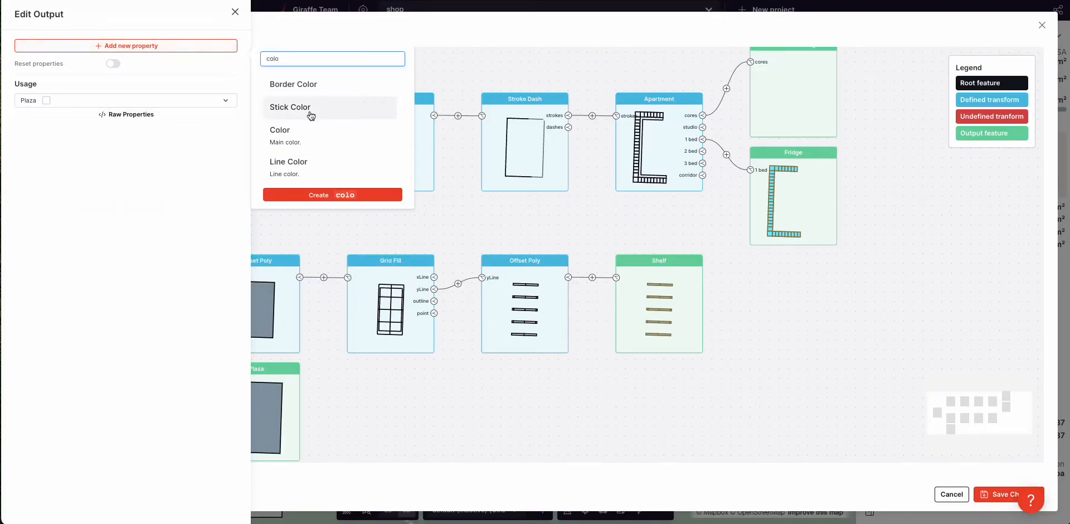
click(287, 130)
click(116, 139)
click(62, 281)
click(78, 184)
drag(78, 182, 77, 187)
click(171, 304)
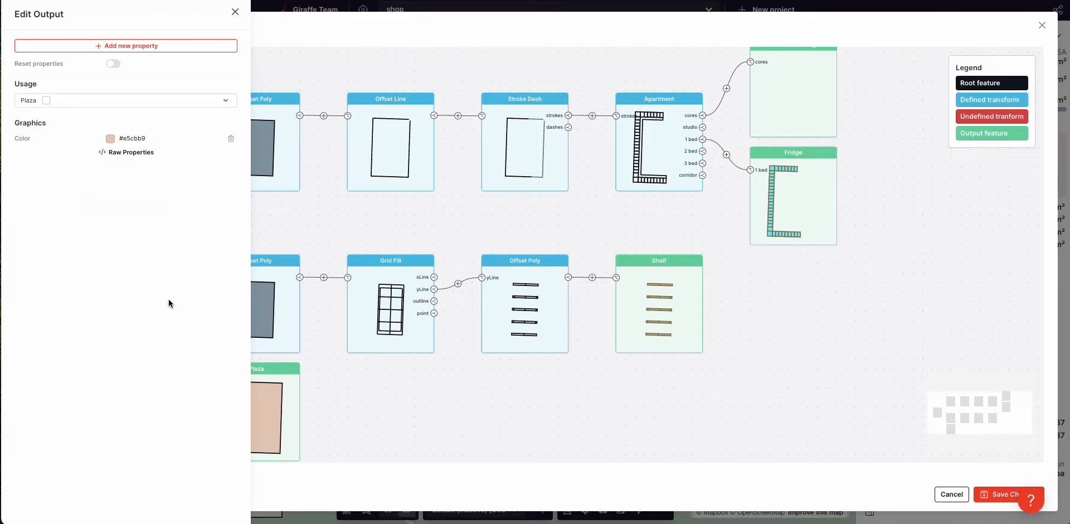
click(110, 139)
click(81, 183)
click(66, 278)
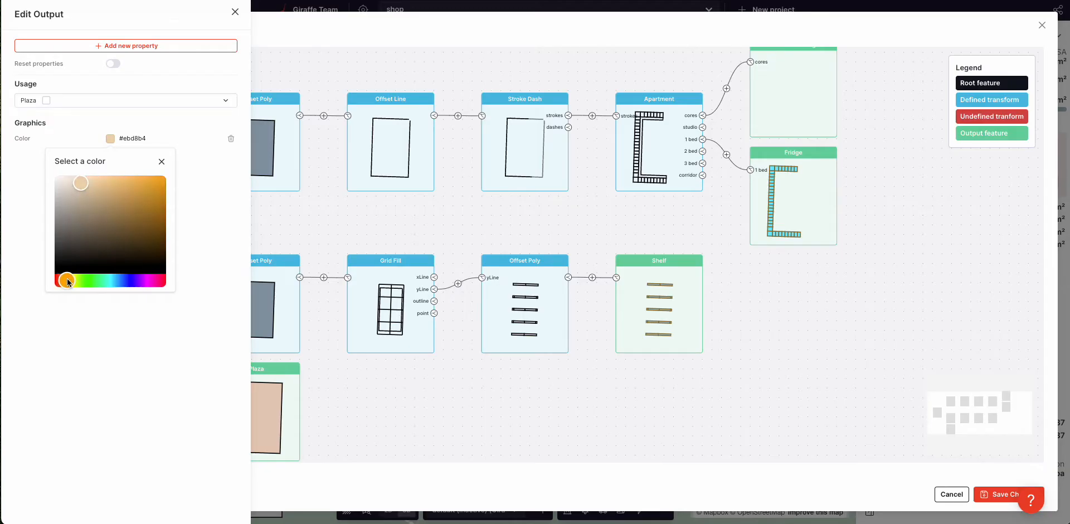
click(81, 188)
click(143, 334)
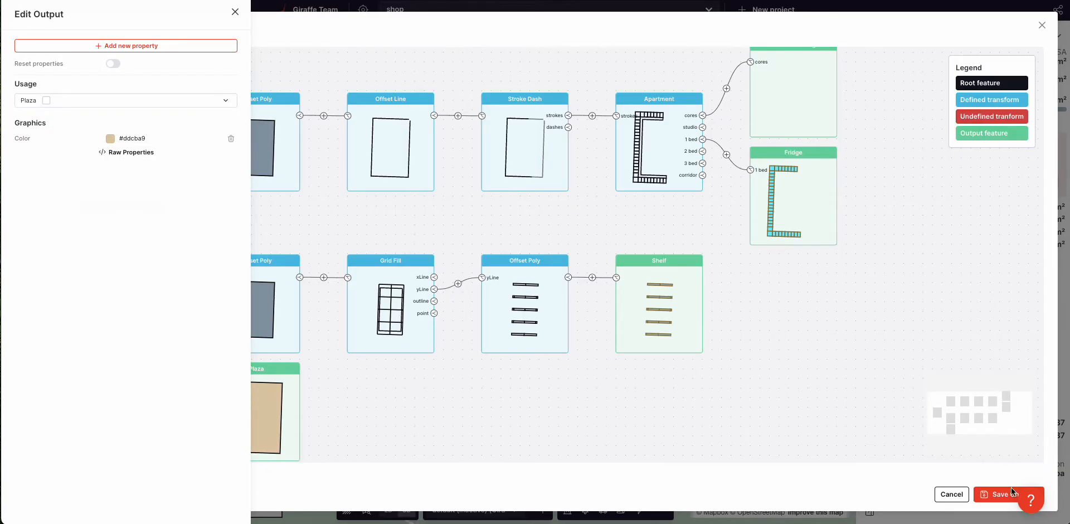
click(996, 490)
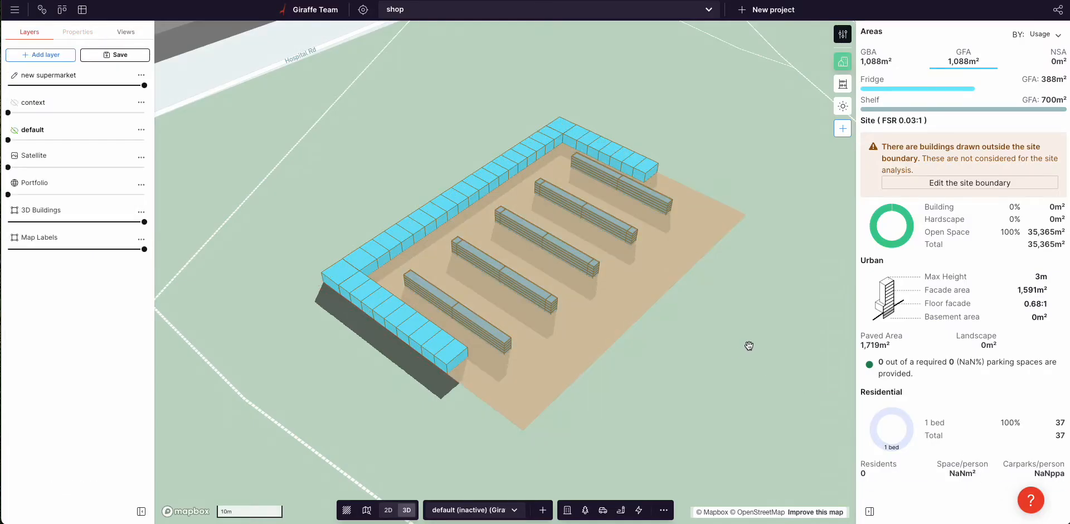
Step: Lighten the Plaza output's colour to a paler tan
click(626, 317)
click(32, 217)
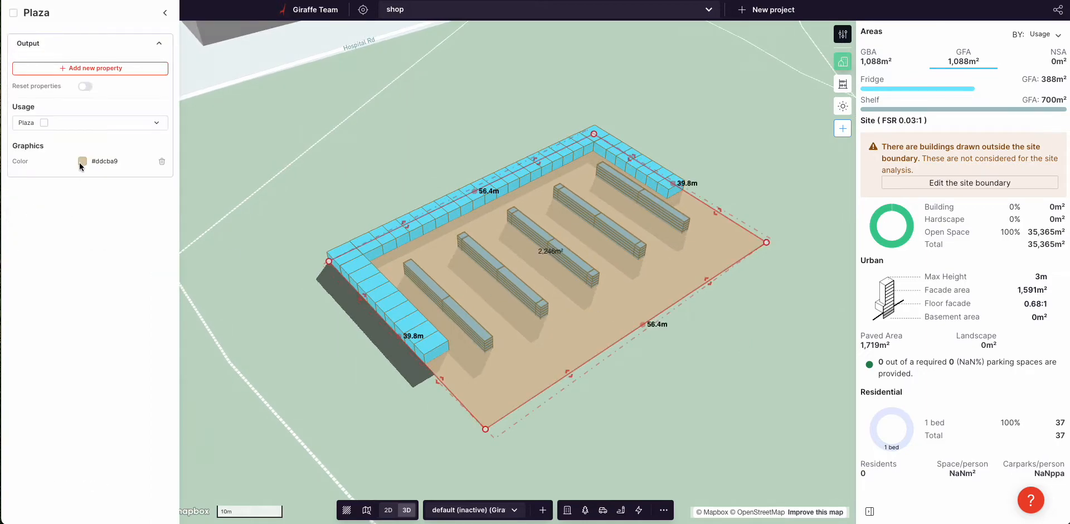
click(81, 163)
drag(54, 207, 46, 200)
click(228, 148)
Step: Reselect the site boundary and bring up the Shelf output's flow steps
right_drag(609, 292, 557, 284)
scroll(481, 285, up, 1)
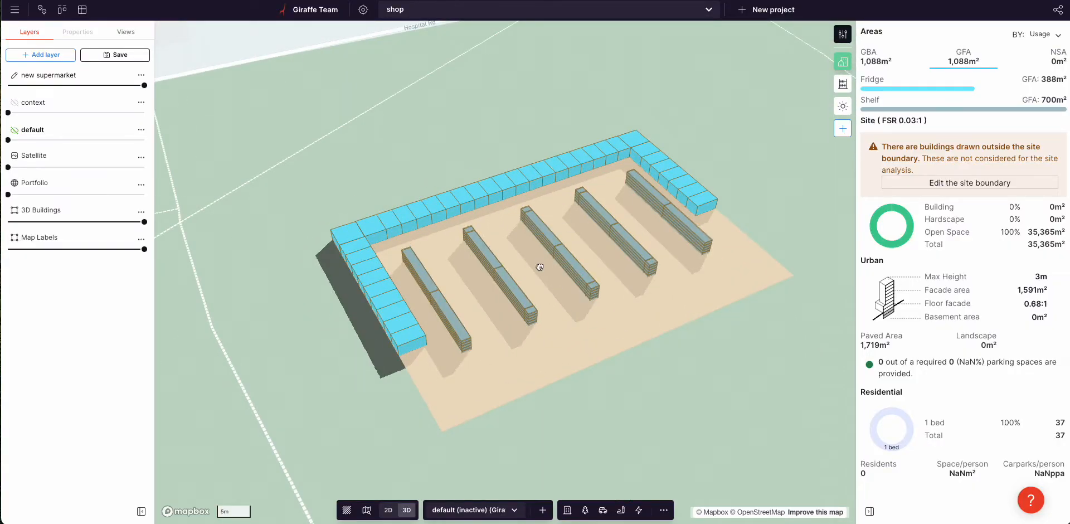
click(540, 267)
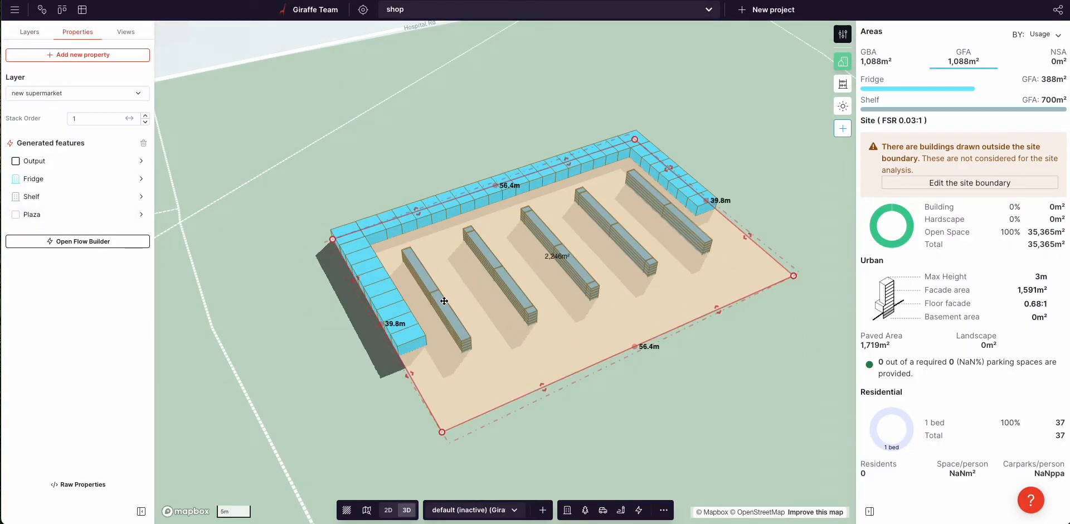
key(m)
click(468, 350)
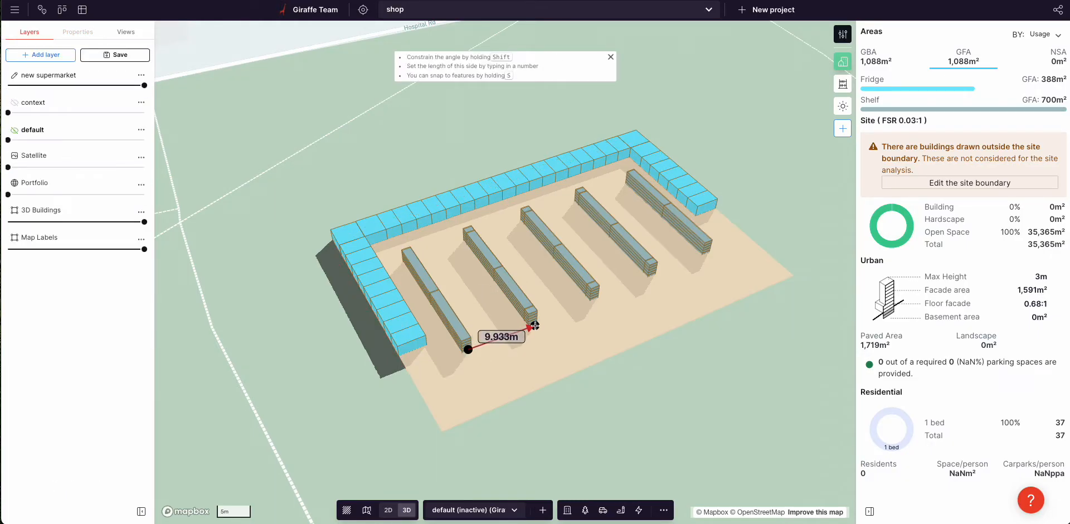
key(Escape)
click(464, 316)
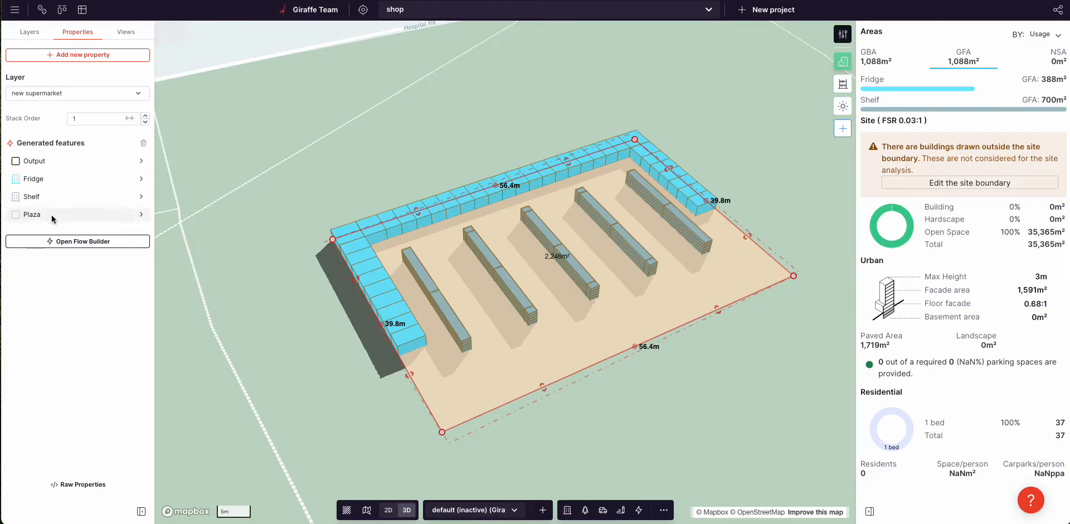
click(45, 197)
Step: Reduce the Grid Fill shelf row spacing to 7 m and enable Break Lines
click(76, 75)
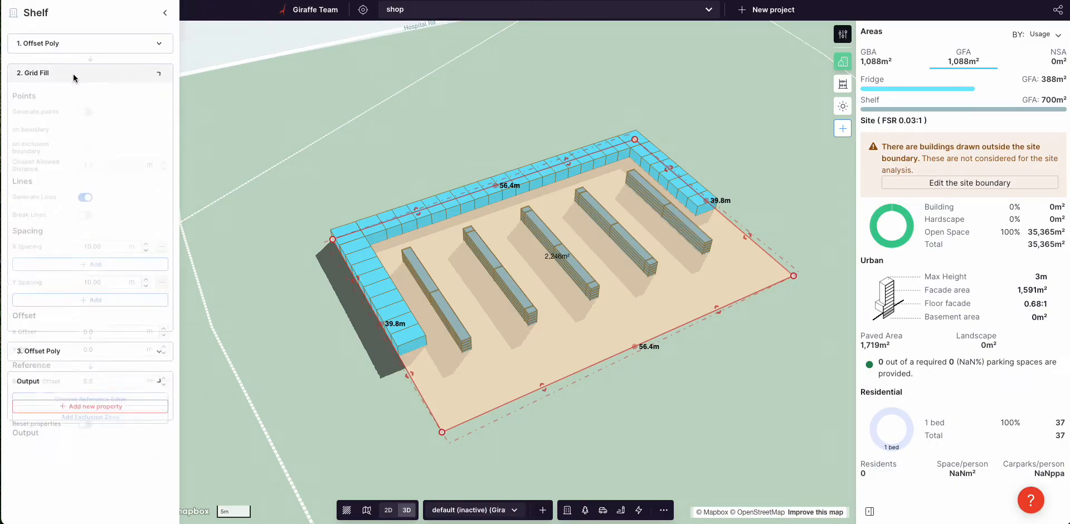
click(147, 251)
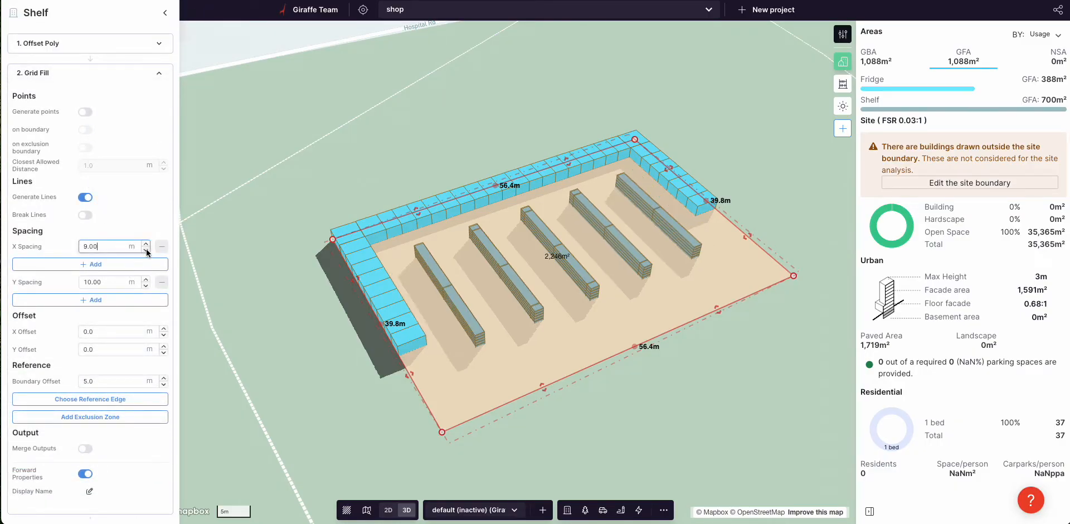
click(147, 250)
click(146, 250)
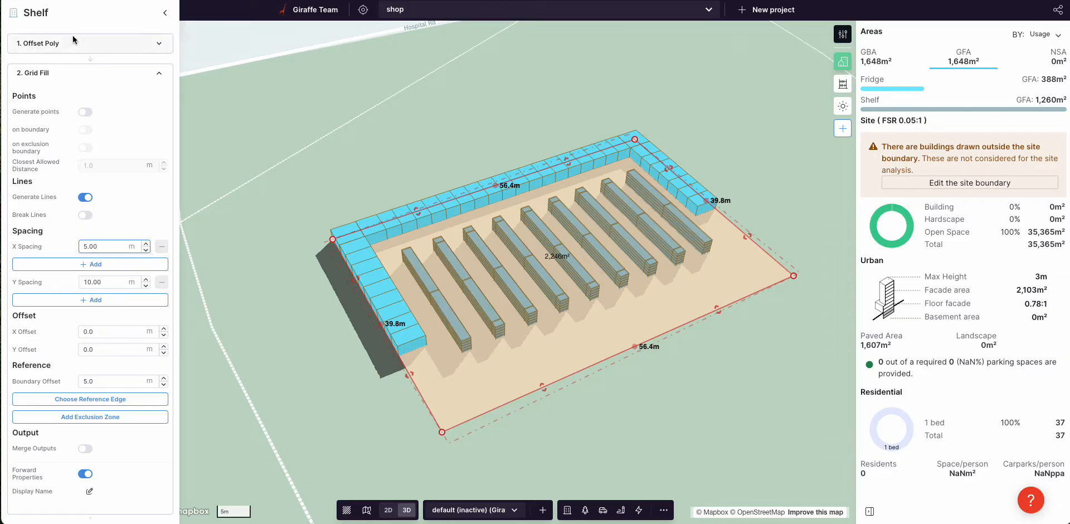
click(94, 45)
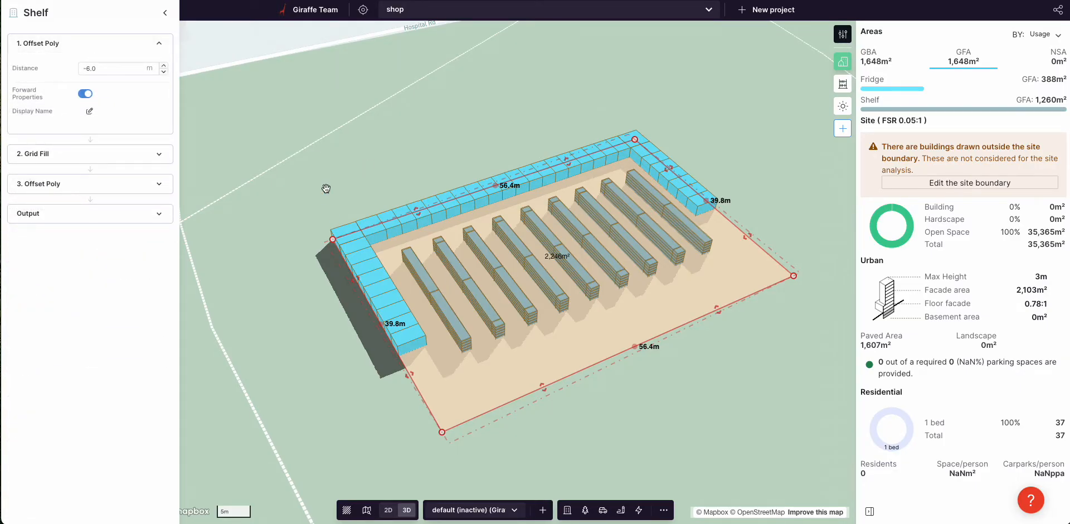
click(123, 154)
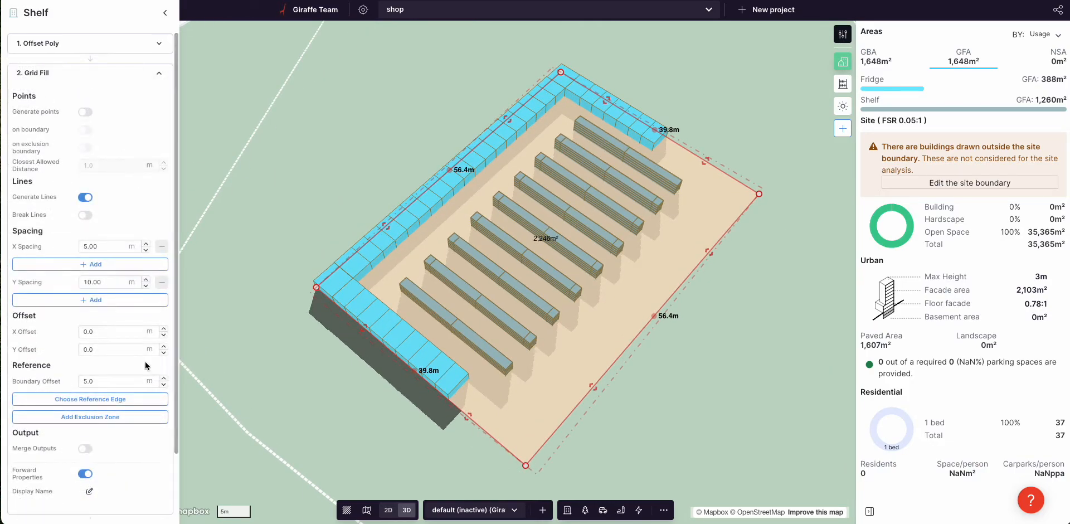
click(87, 216)
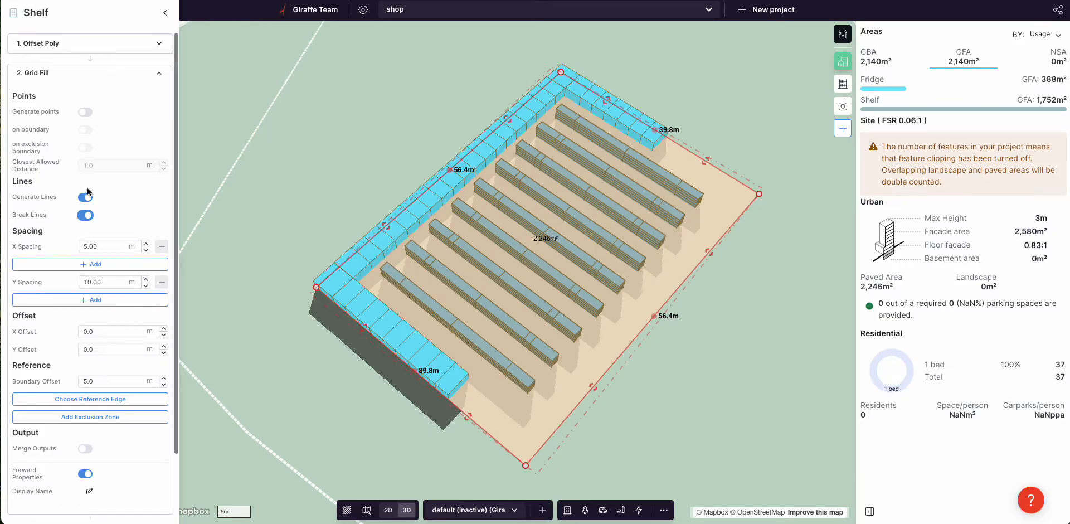
Step: Lower the Shelf Offset Poly distance from -6.0 to about -8 m and inspect the shelves
click(50, 45)
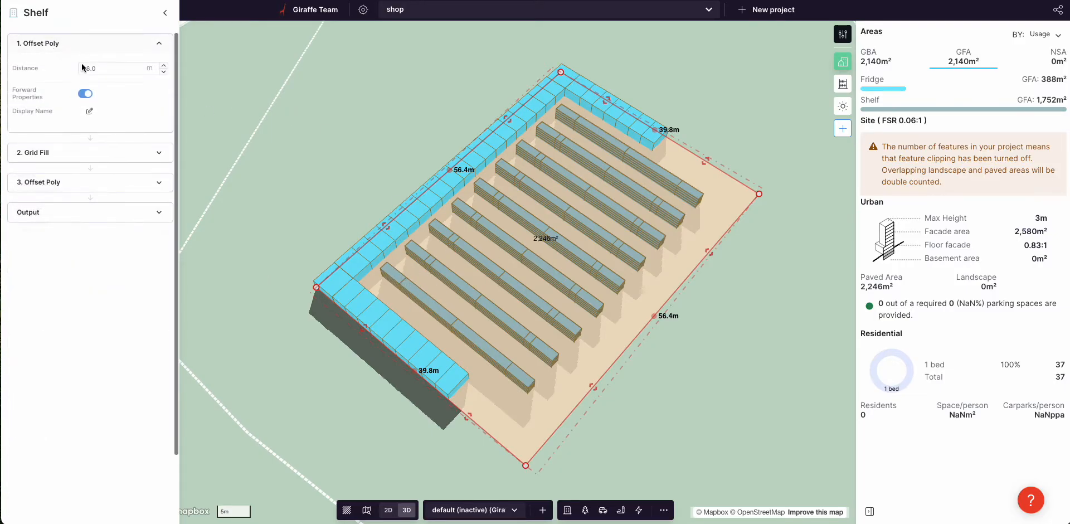
click(163, 71)
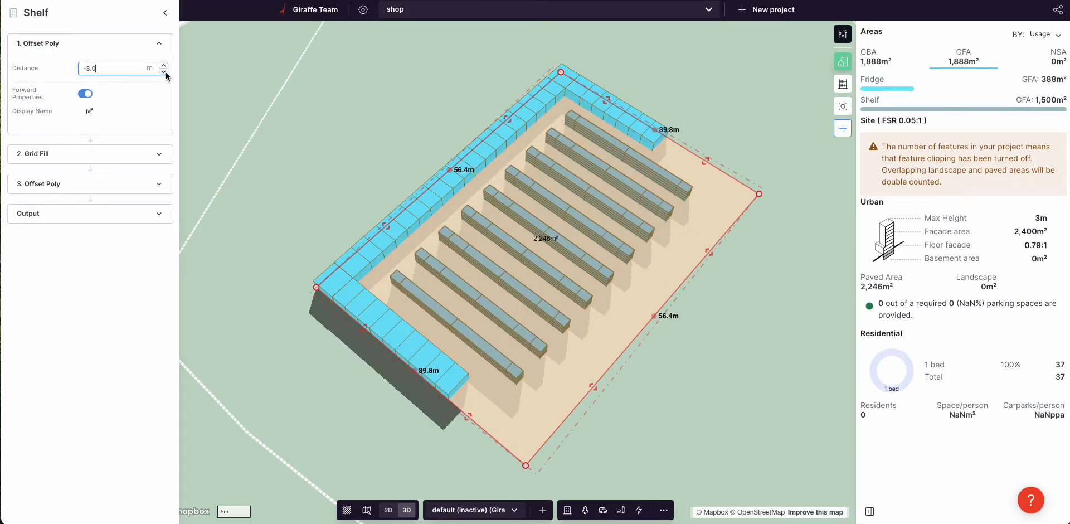
click(164, 72)
click(165, 69)
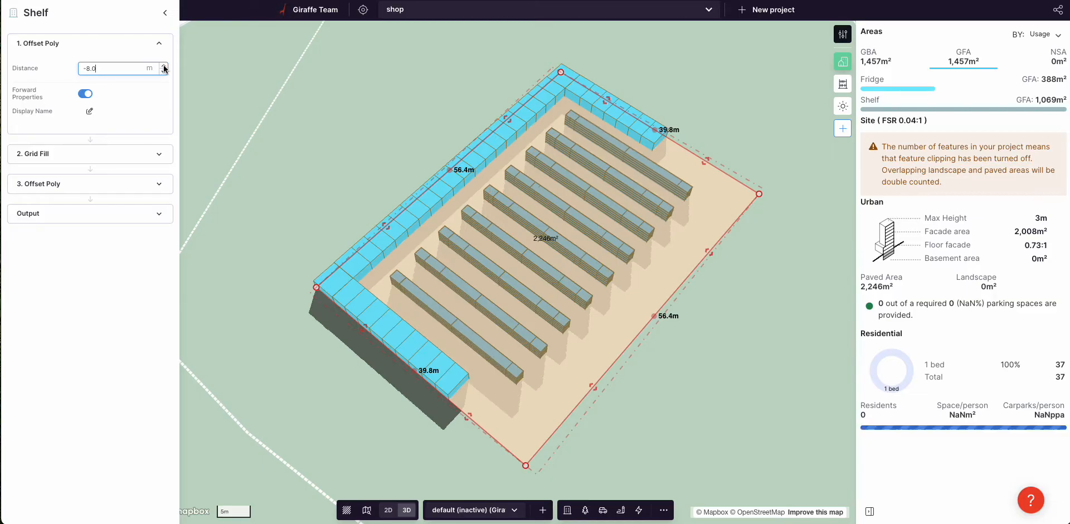
click(349, 98)
right_drag(316, 127, 555, 212)
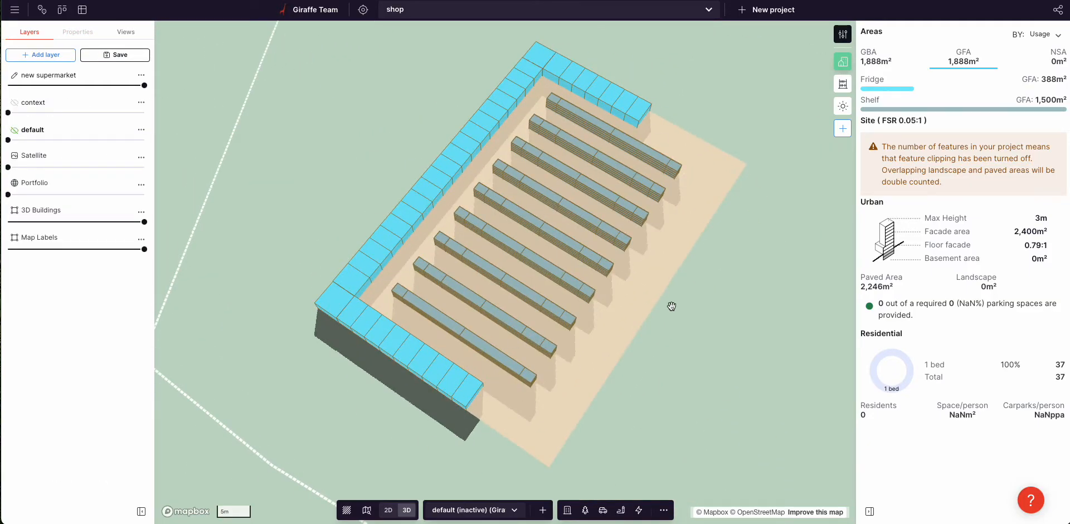
drag(690, 305, 654, 308)
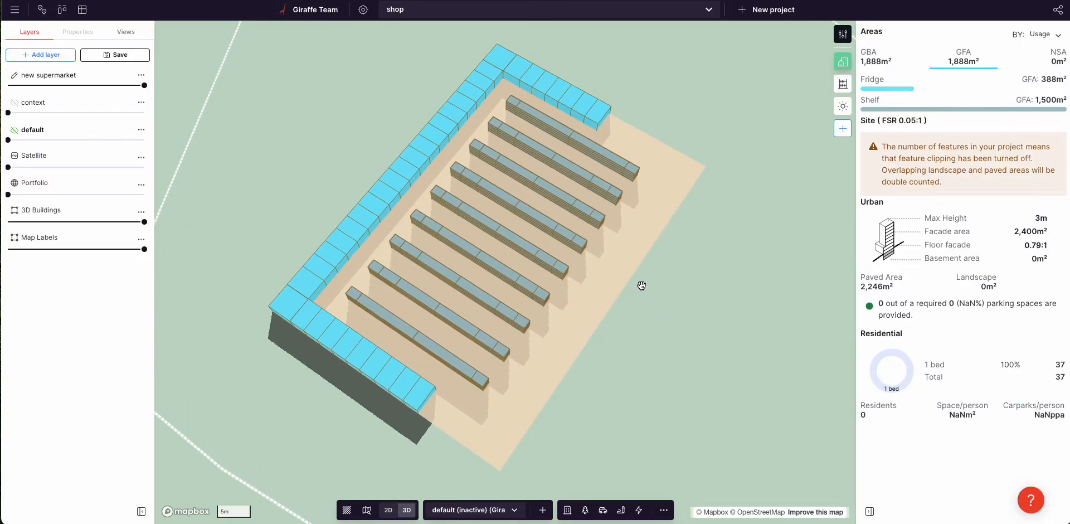
right_drag(639, 300, 629, 267)
click(519, 277)
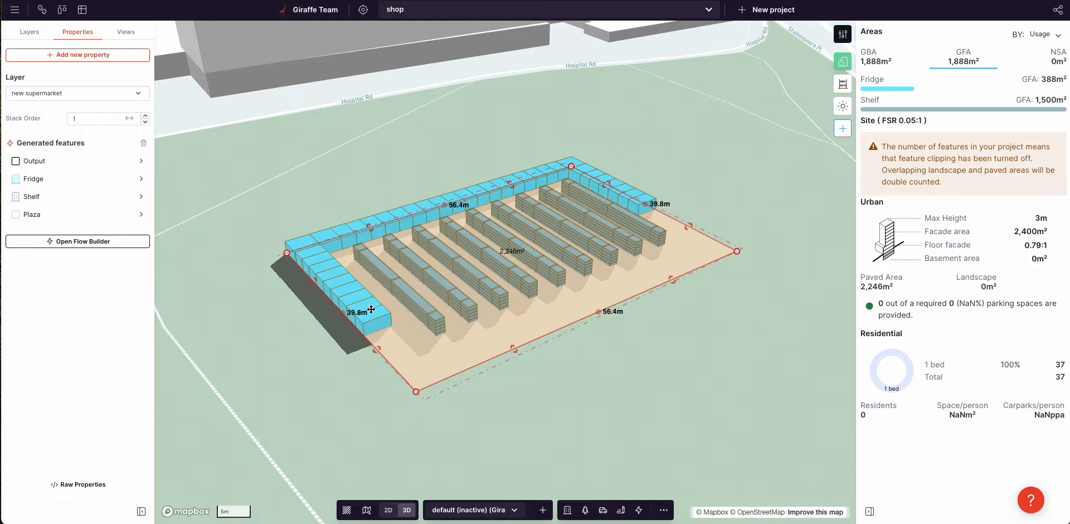
Step: Add a new output from Grid Fill's yLine with a 3 m spacing Array before it
click(82, 242)
drag(444, 379, 401, 370)
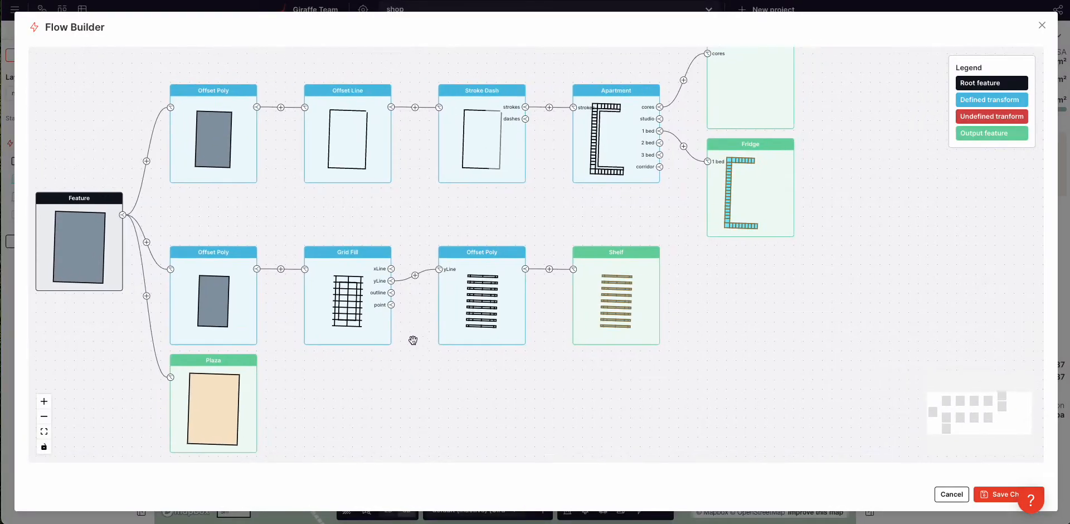
click(392, 280)
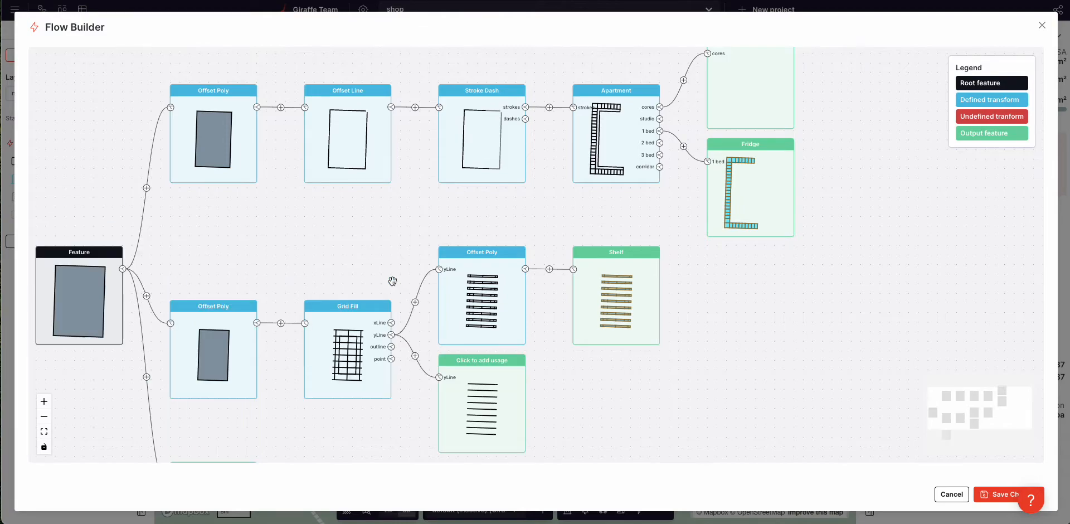
click(414, 356)
click(458, 410)
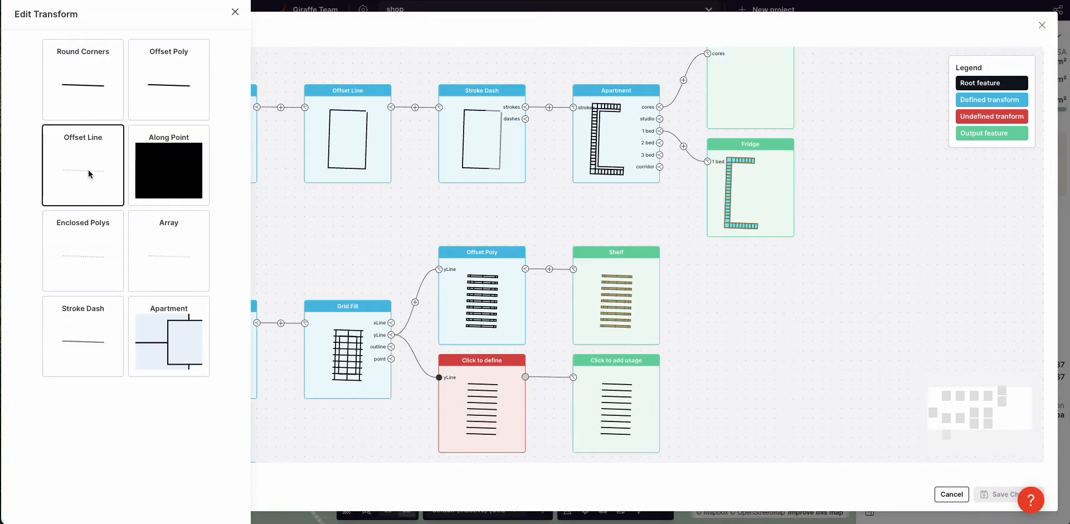
click(138, 247)
double_click(134, 124)
text(3)
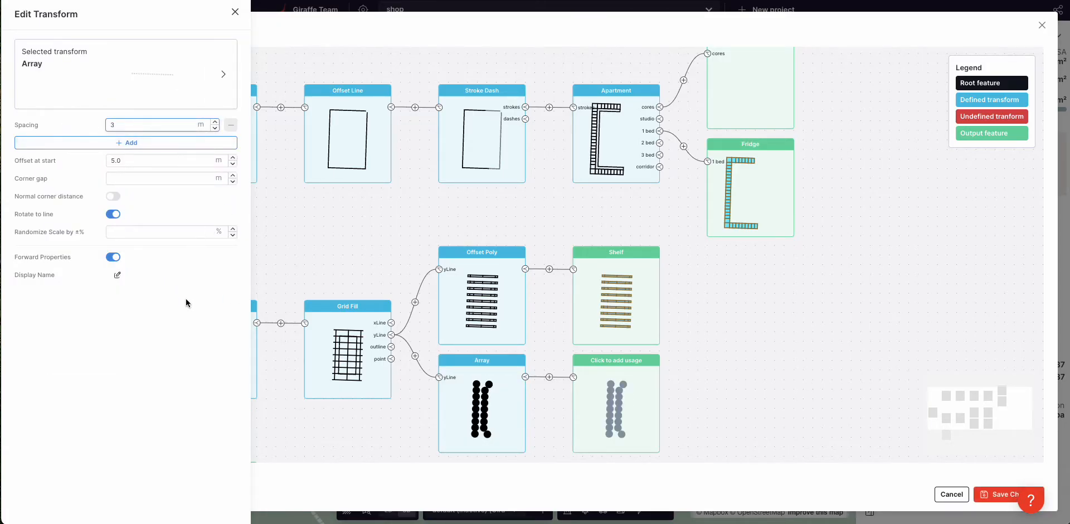
Step: Add a 0.1 m Offset Poly step after the Array
click(549, 376)
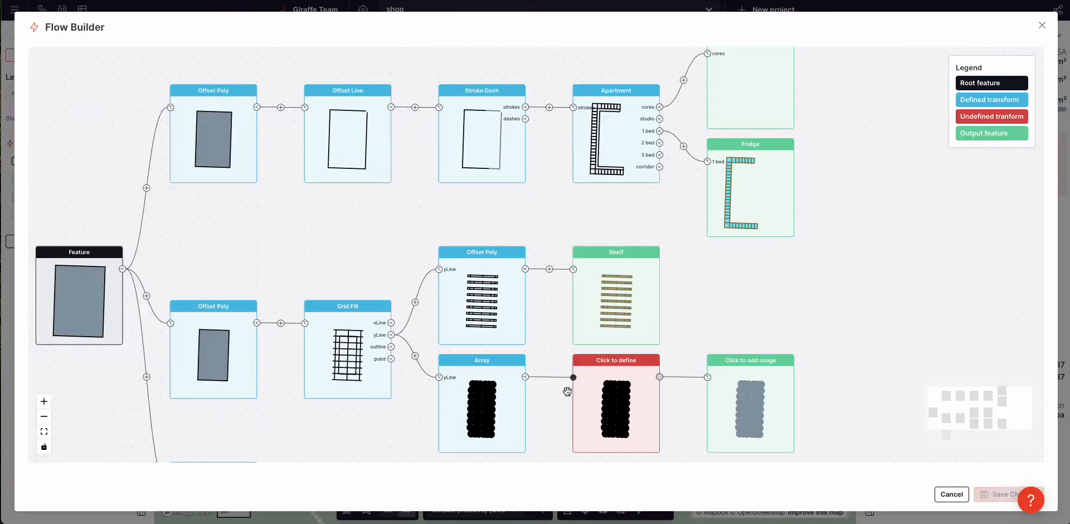
click(59, 67)
double_click(126, 128)
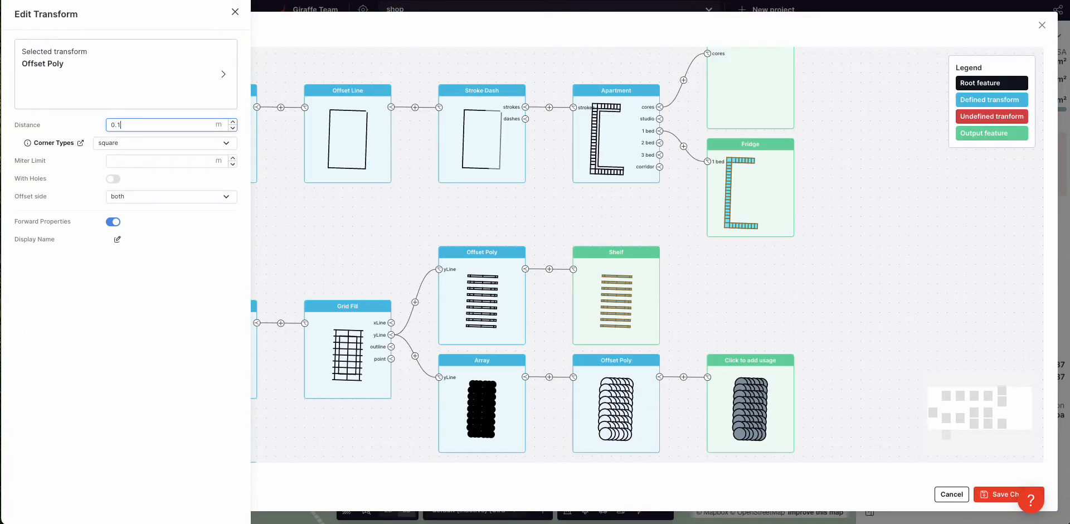
click(69, 313)
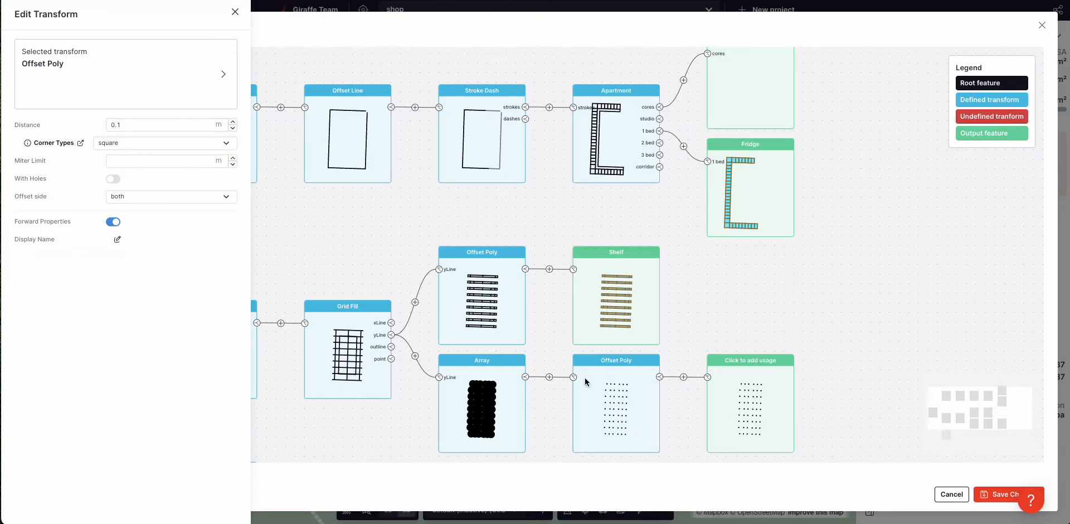
click(770, 387)
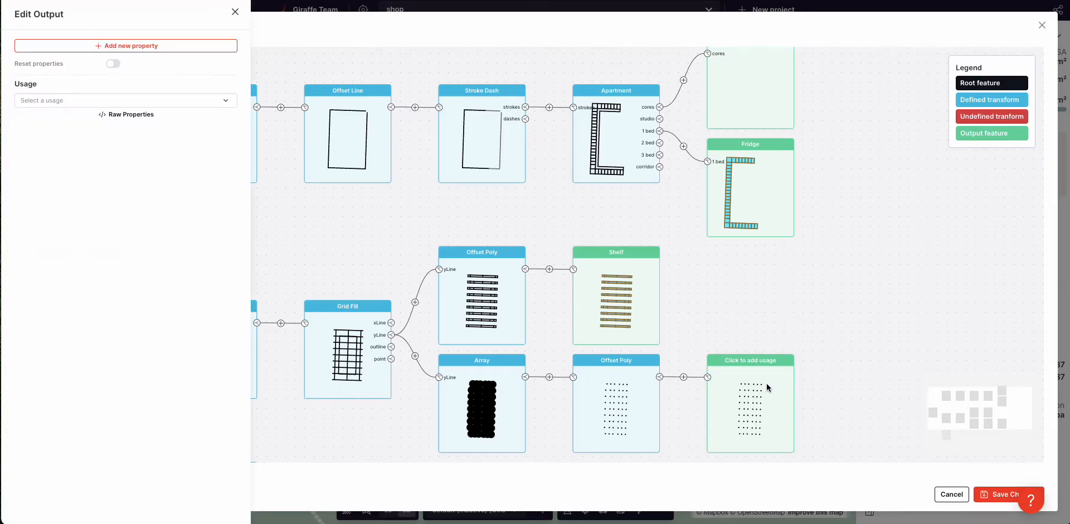
Step: Give the output Color and Height properties, Region usage, 4 m height, and save
click(112, 46)
text(colo)
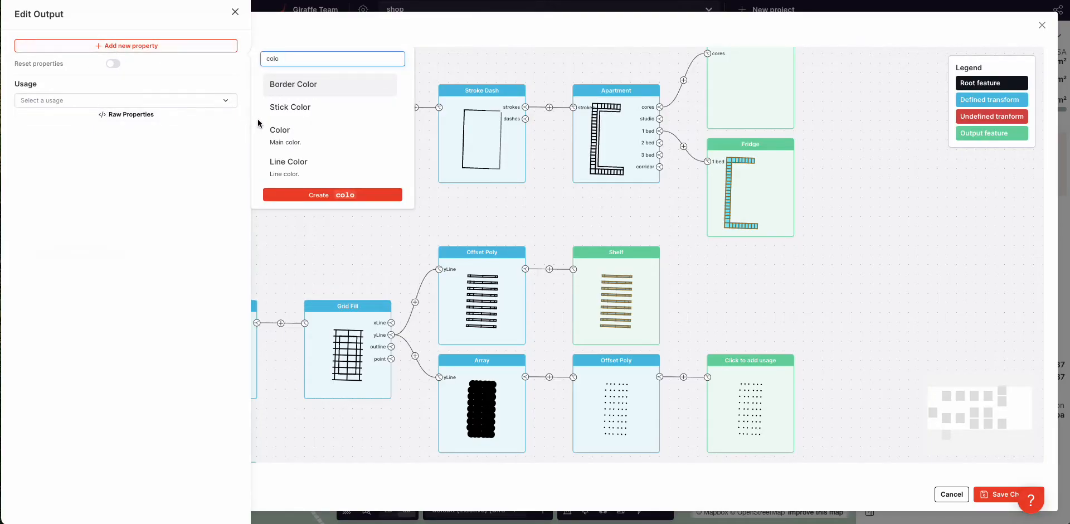
click(282, 134)
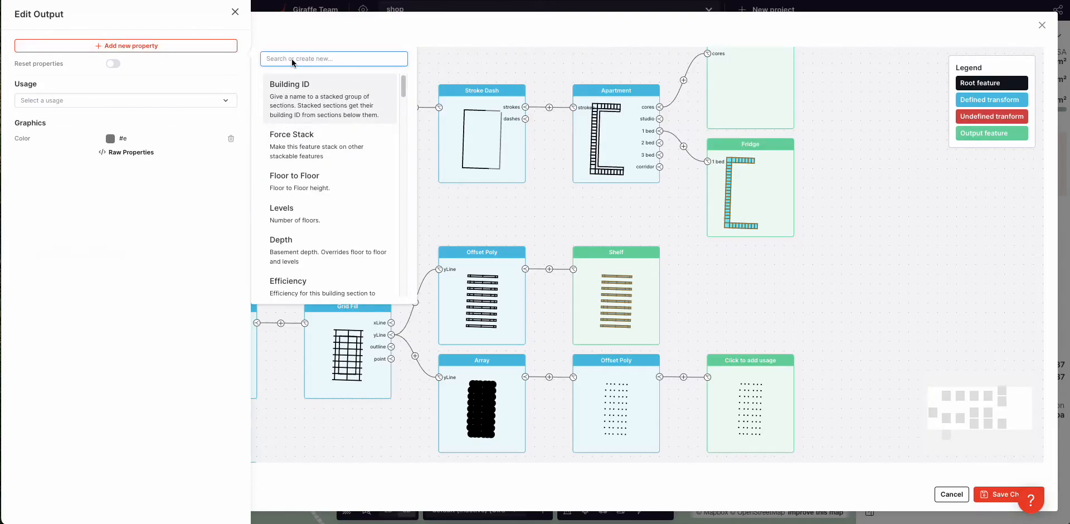
text(he)
click(308, 90)
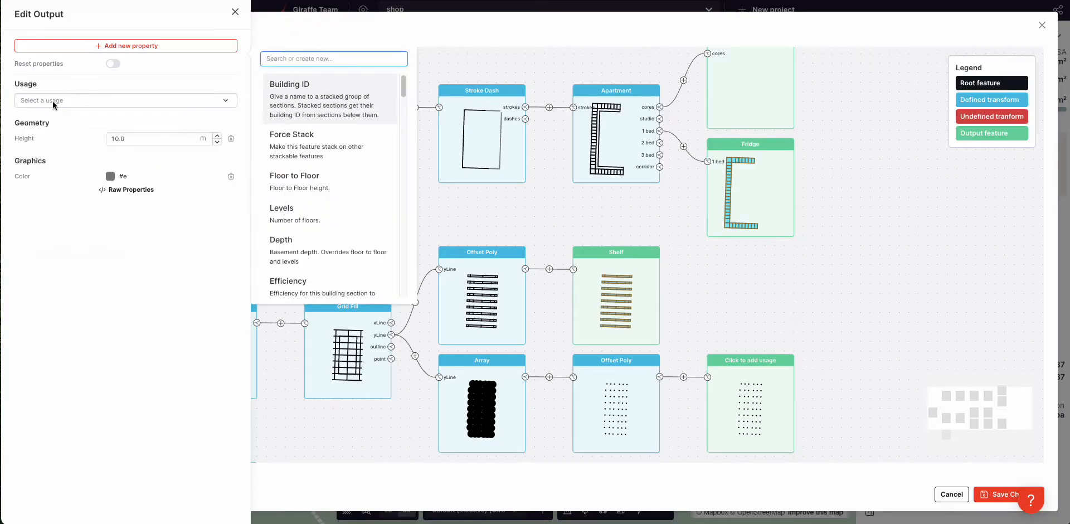
click(52, 101)
text(re)
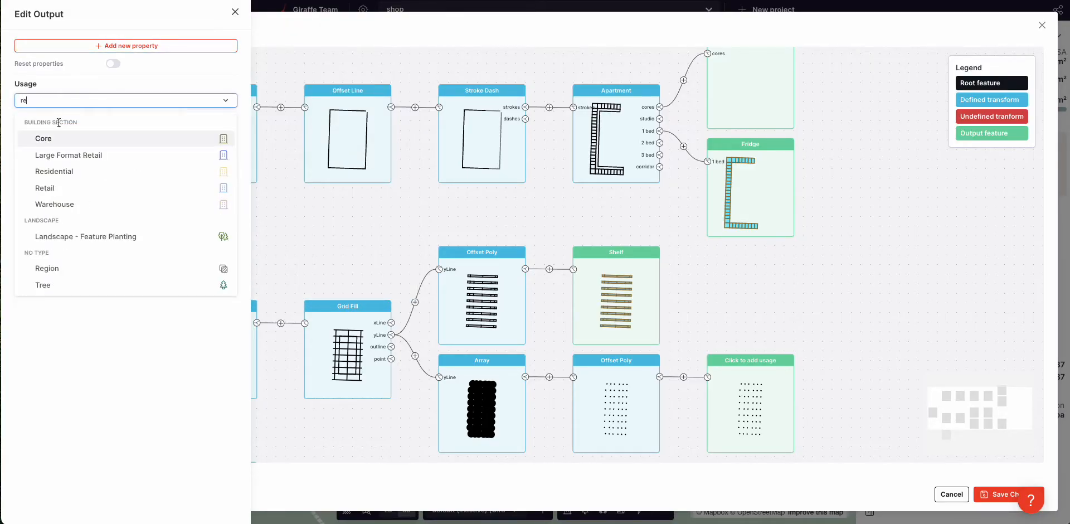
click(71, 268)
double_click(127, 141)
text(4)
click(94, 152)
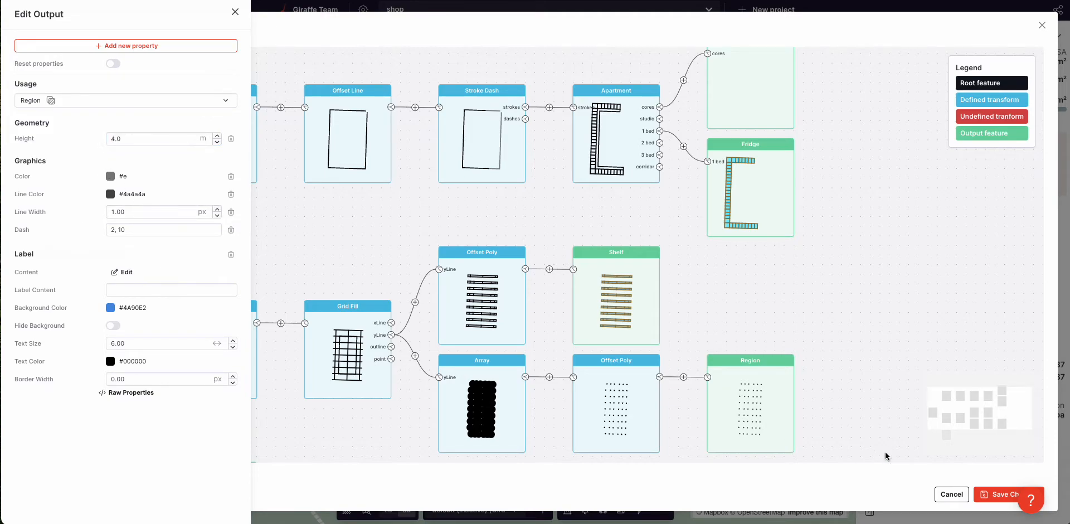
click(996, 497)
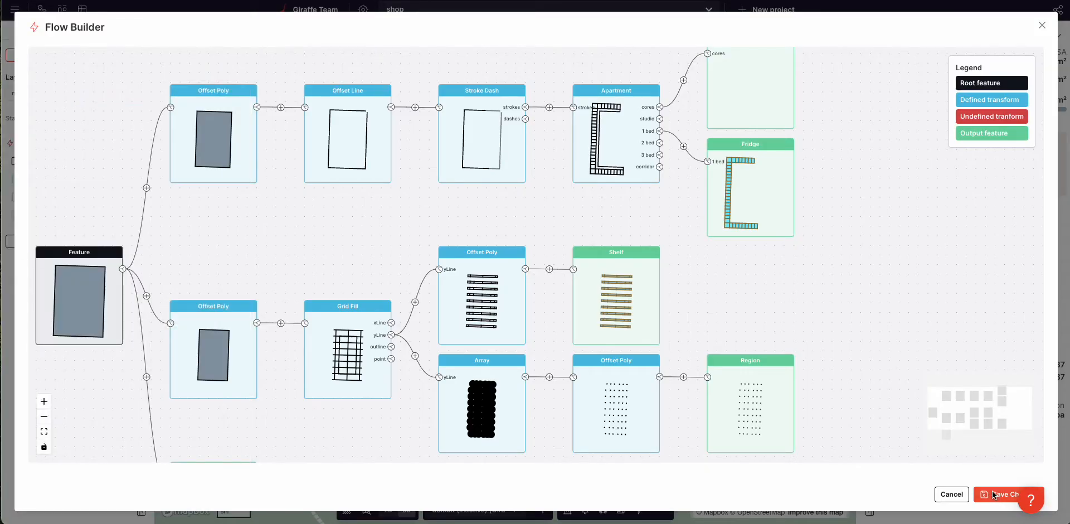
click(994, 494)
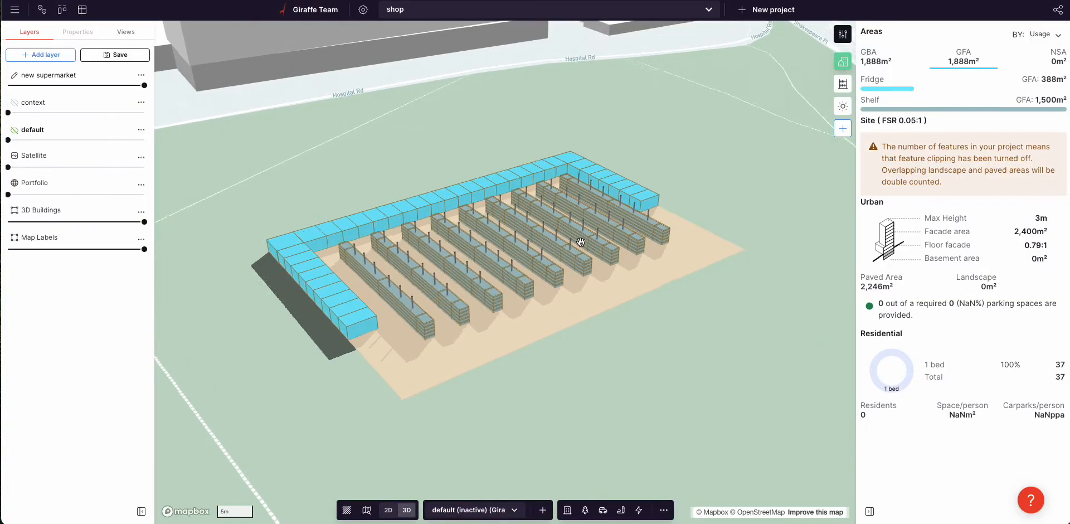
Step: Orbit the 3D map to inspect the posts along the shelf rows
scroll(581, 241, up, 10)
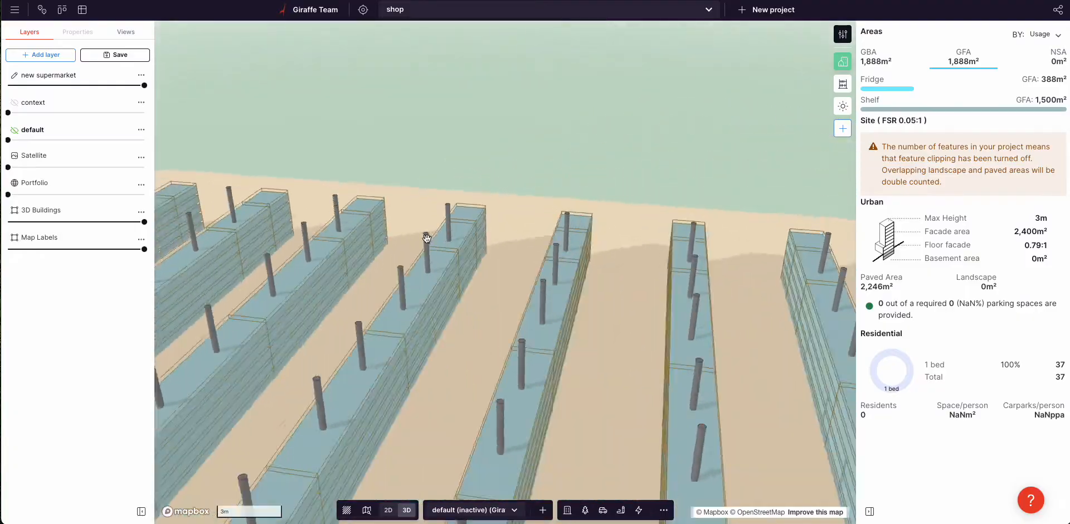
right_drag(429, 238, 385, 237)
scroll(386, 239, down, 5)
drag(563, 270, 643, 261)
right_drag(643, 261, 655, 301)
drag(702, 308, 626, 300)
right_drag(632, 282, 629, 296)
scroll(628, 299, down, 5)
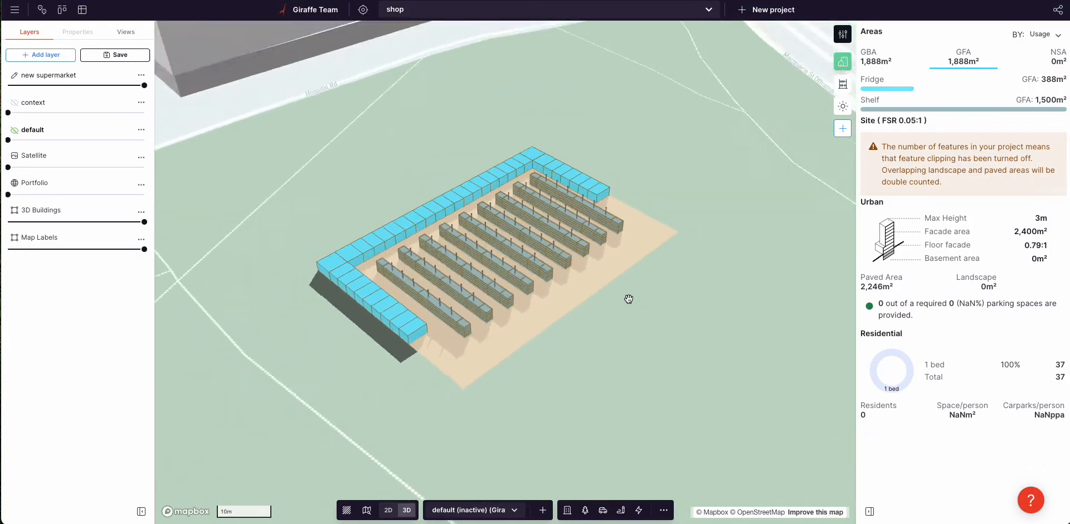
click(513, 289)
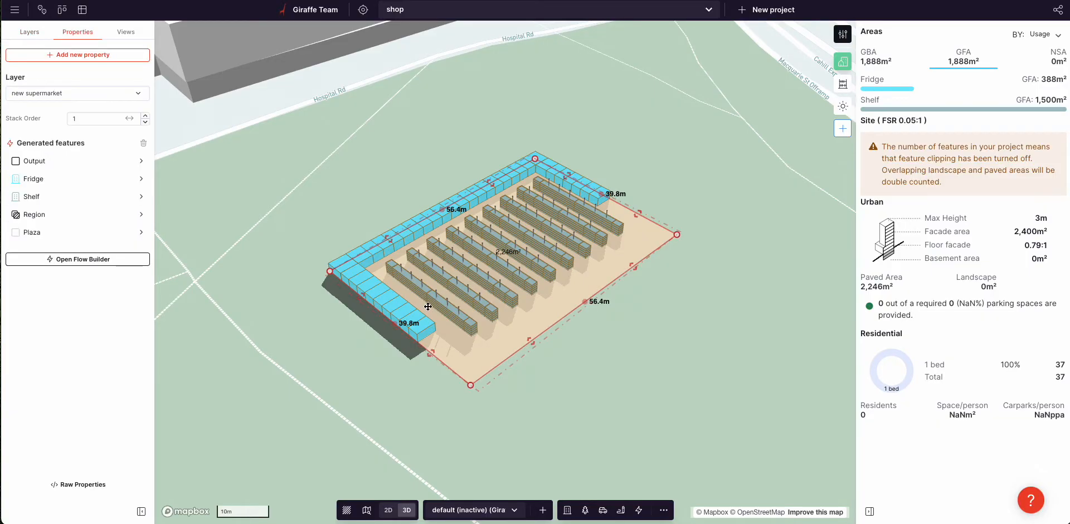
click(42, 263)
Step: Add a new output branch from the site feature with an Array transform step
scroll(380, 305, left, 5)
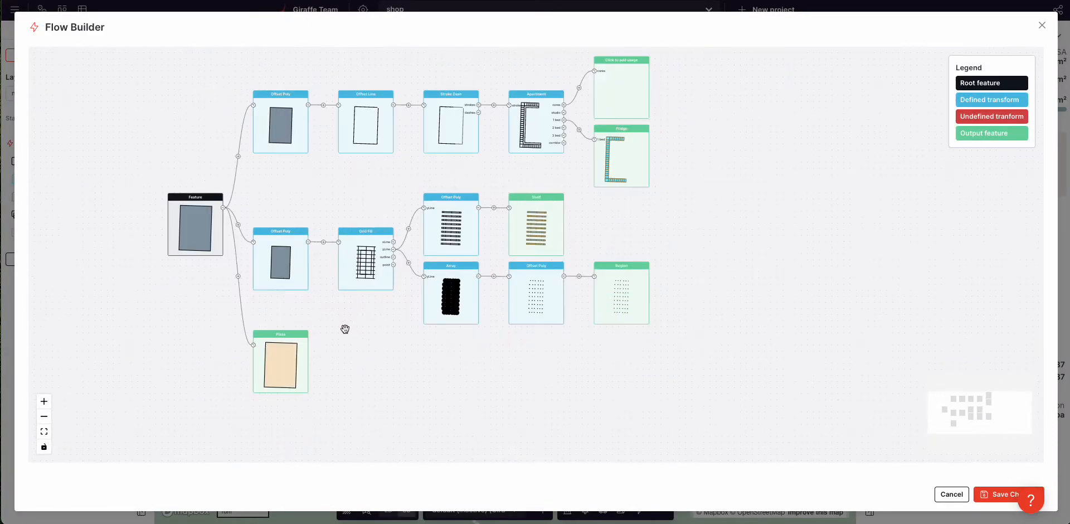
scroll(289, 371, up, 2)
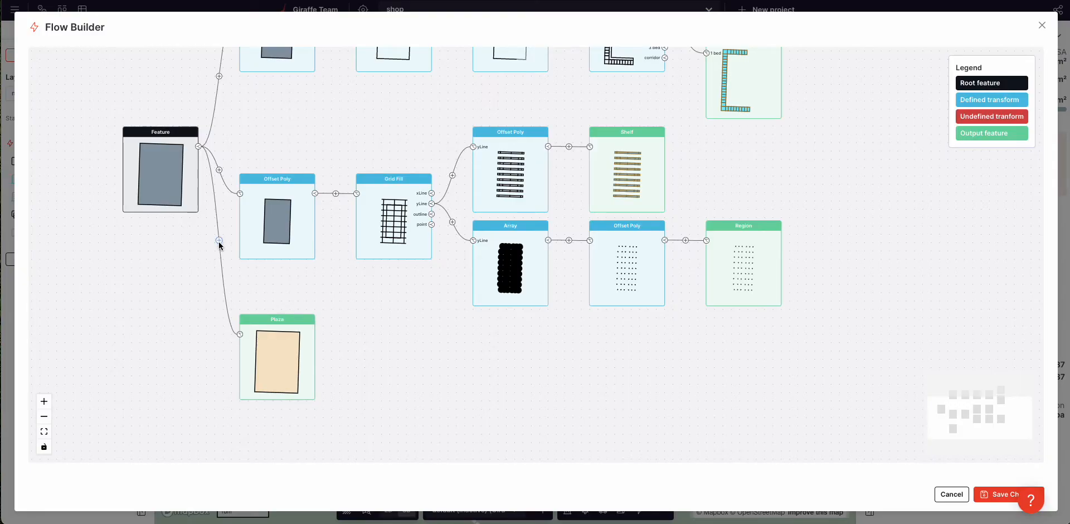
click(199, 147)
drag(458, 406, 487, 346)
click(247, 250)
click(272, 355)
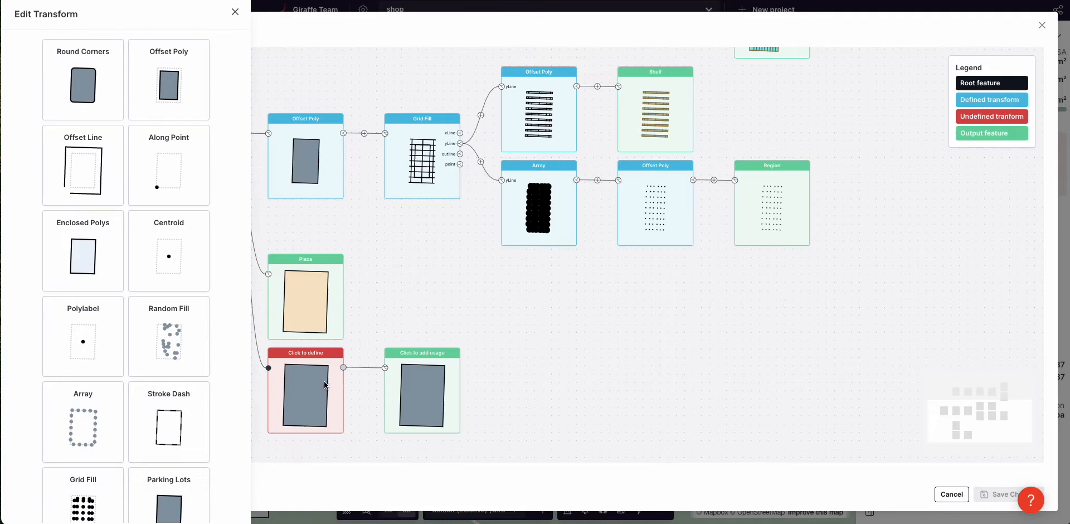
click(78, 426)
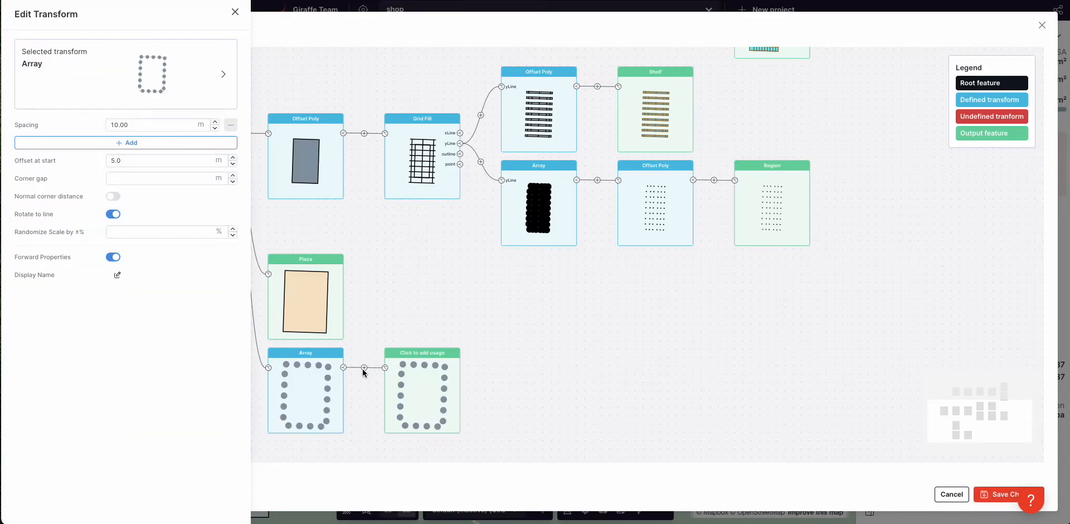
click(829, 219)
Step: Try an Offset Poly step after the perimeter Array, then delete it
click(364, 368)
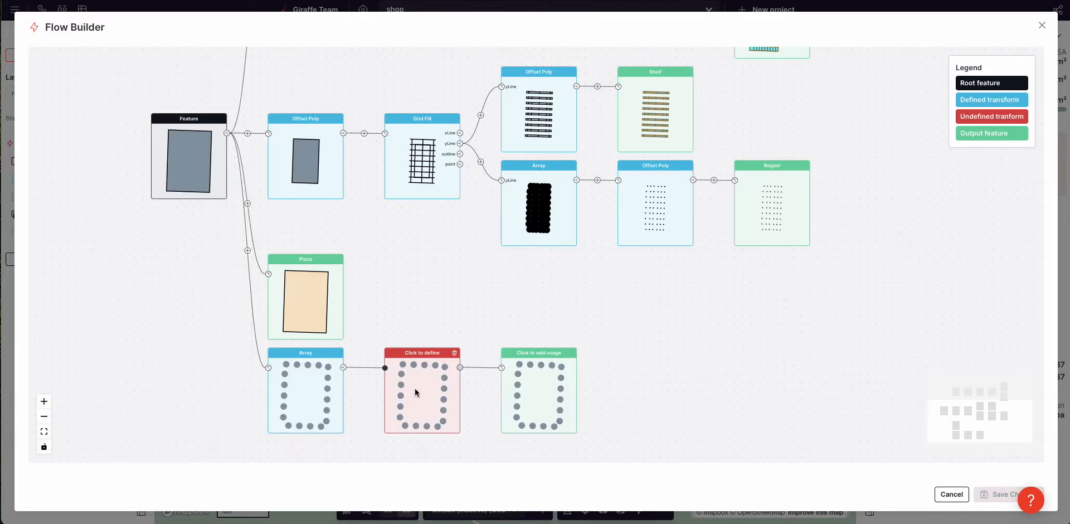
click(425, 390)
click(81, 88)
click(147, 123)
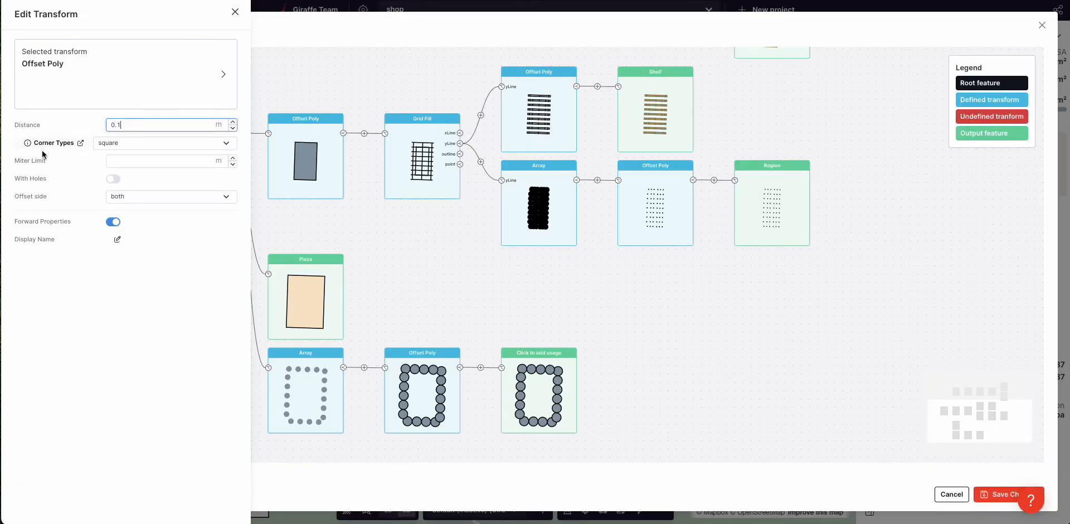
click(453, 282)
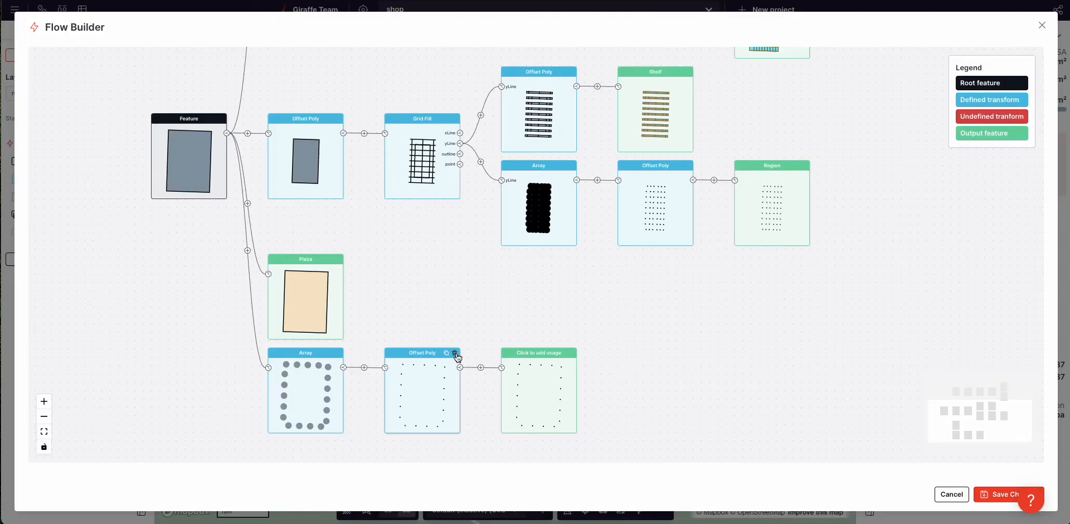
click(455, 353)
Step: Replace the Array with Stroke Dash using spacings of 0.2 and 3
click(294, 354)
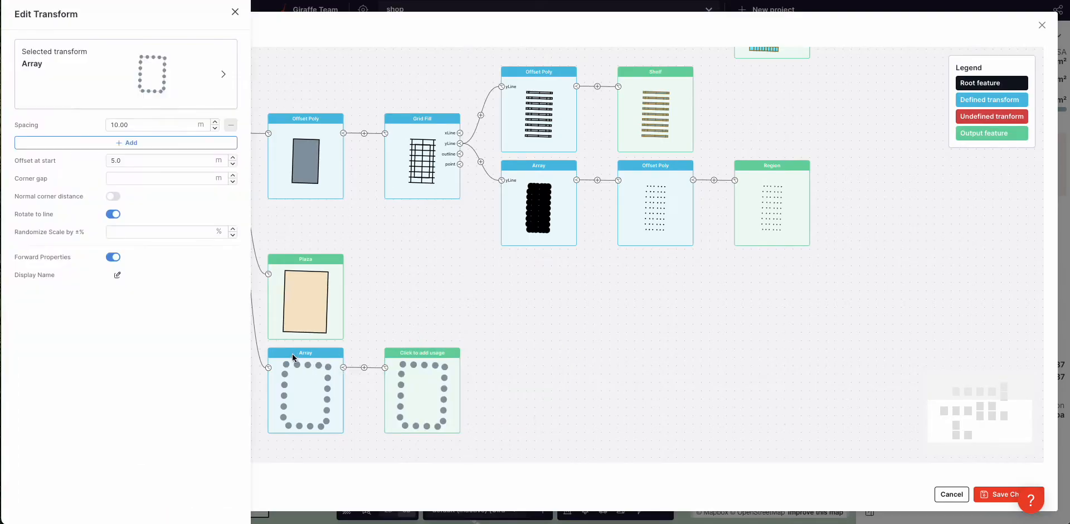
click(133, 47)
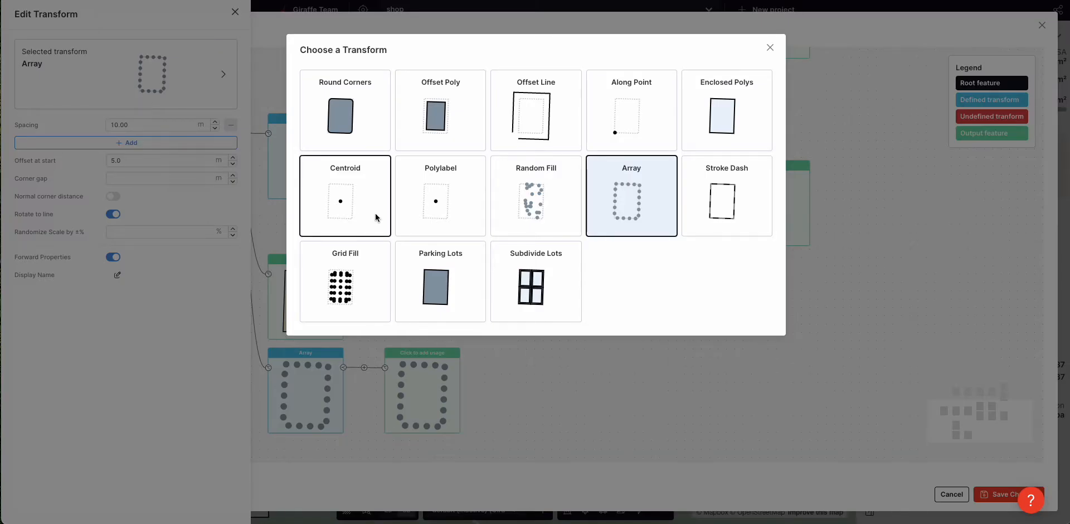
click(730, 193)
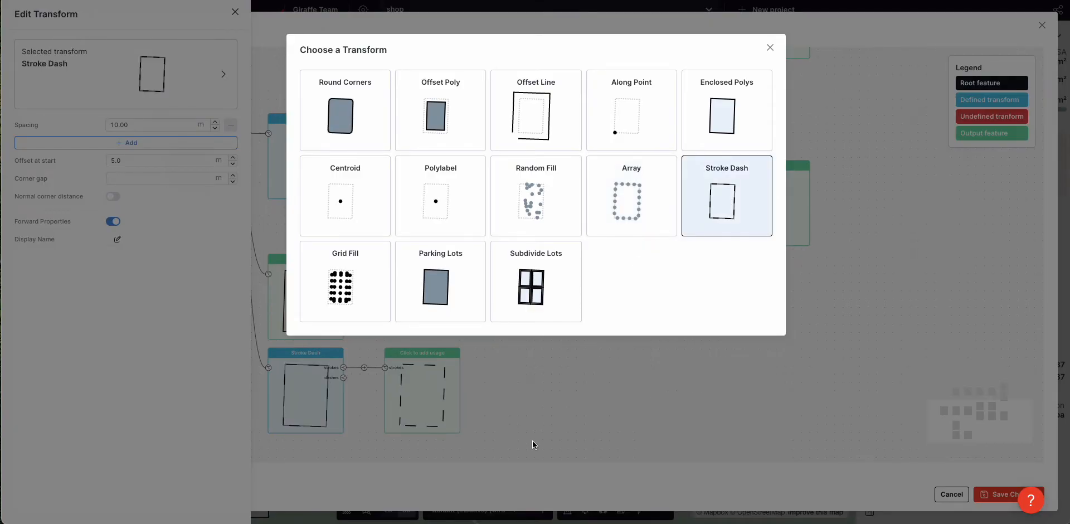
click(539, 431)
double_click(127, 125)
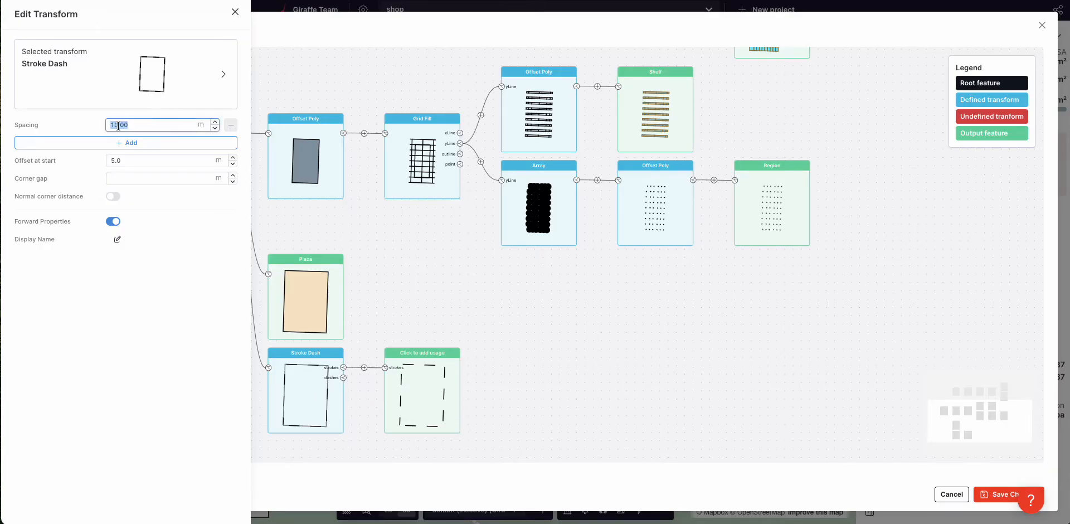
text(0.2)
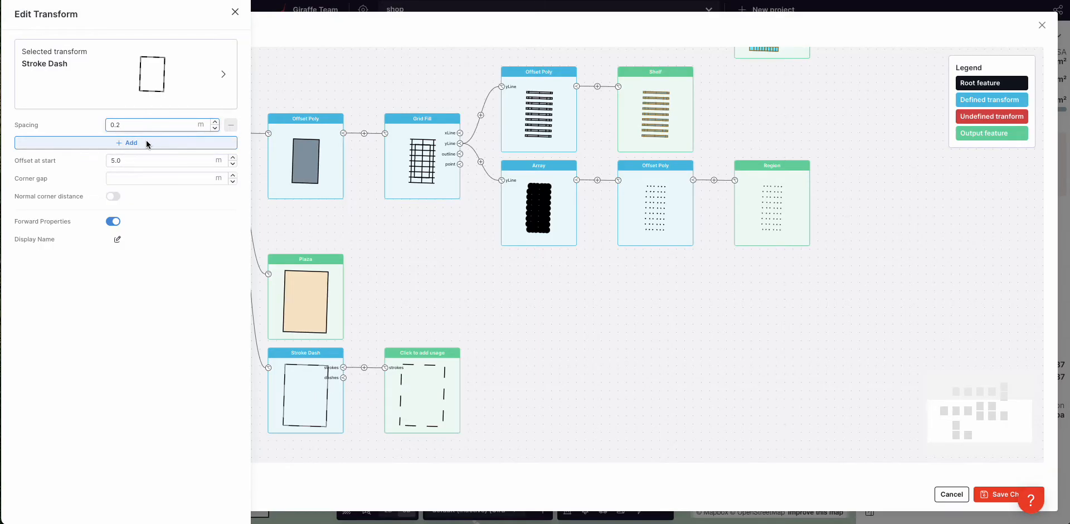
click(145, 143)
text(3)
click(65, 138)
click(473, 379)
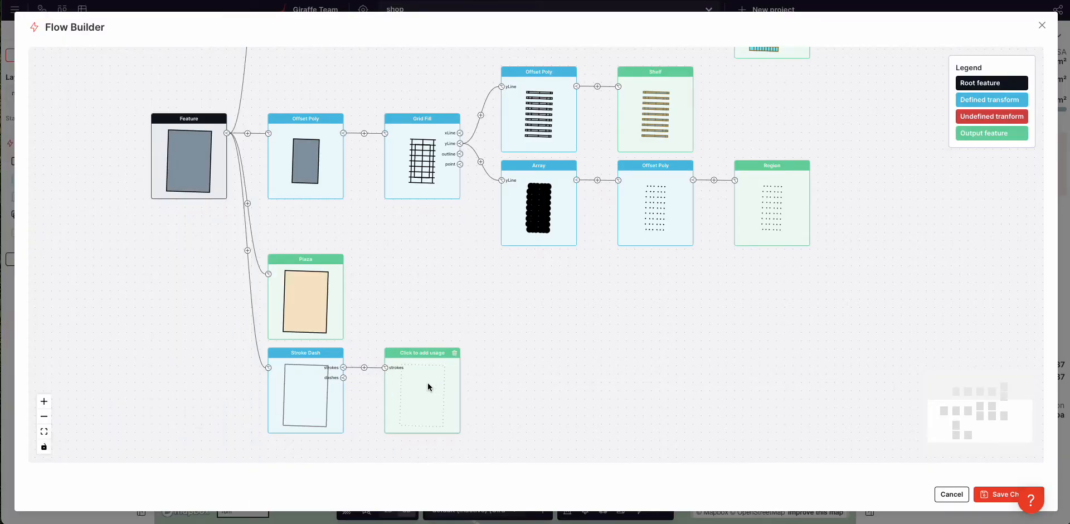
scroll(386, 389, up, 3)
scroll(442, 365, up, 2)
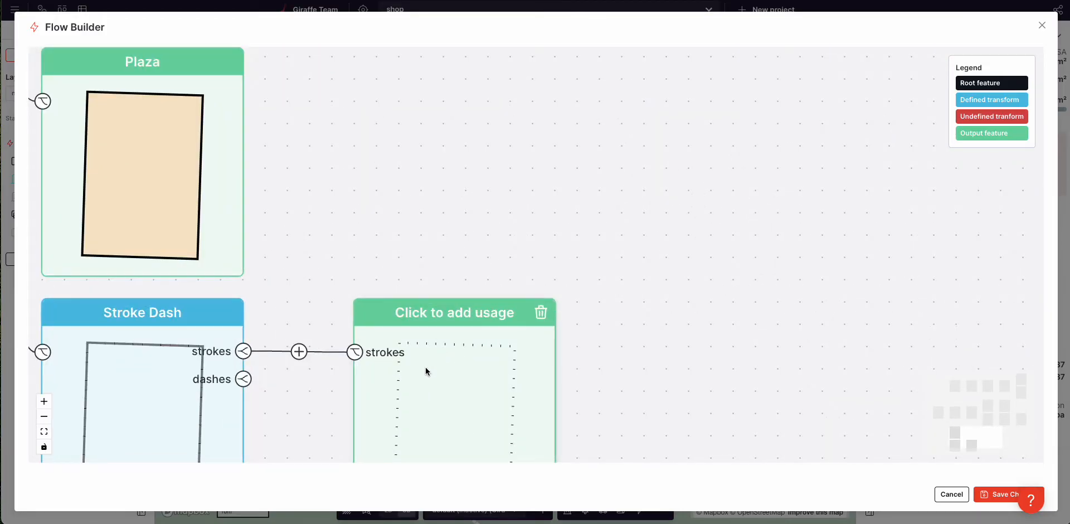
Step: Insert an Offset Poly with Distance 0.1 after the dashed strokes
click(430, 371)
click(308, 339)
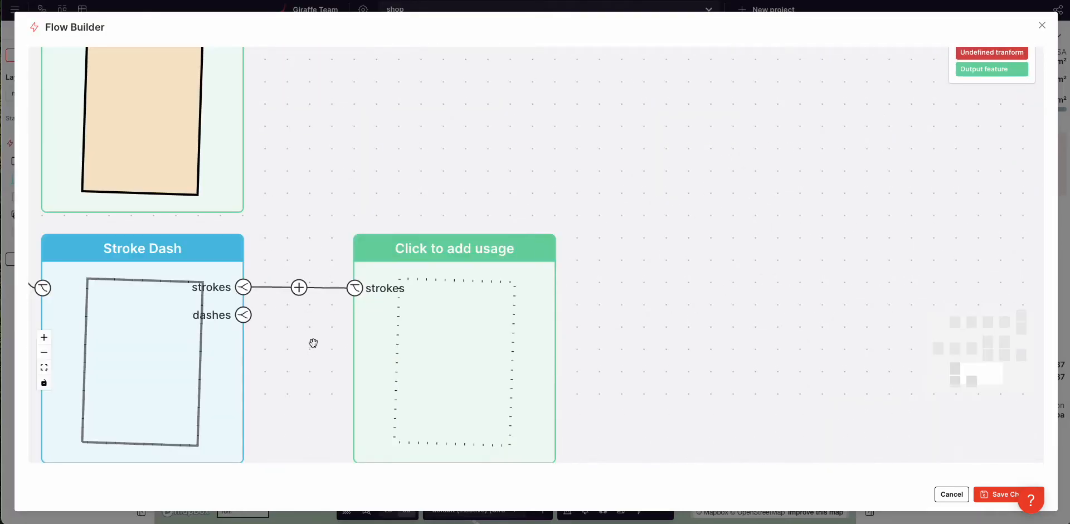
click(299, 287)
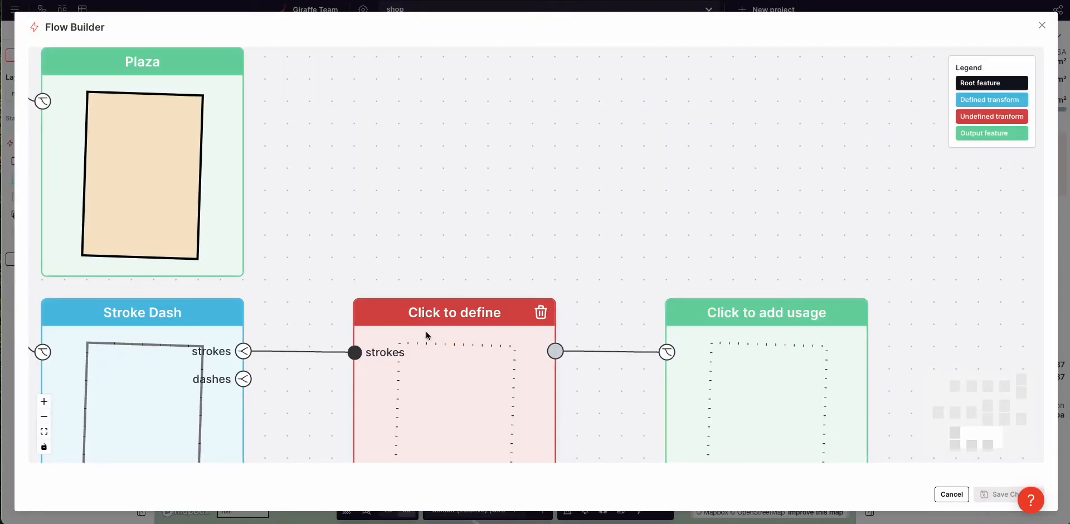
click(447, 367)
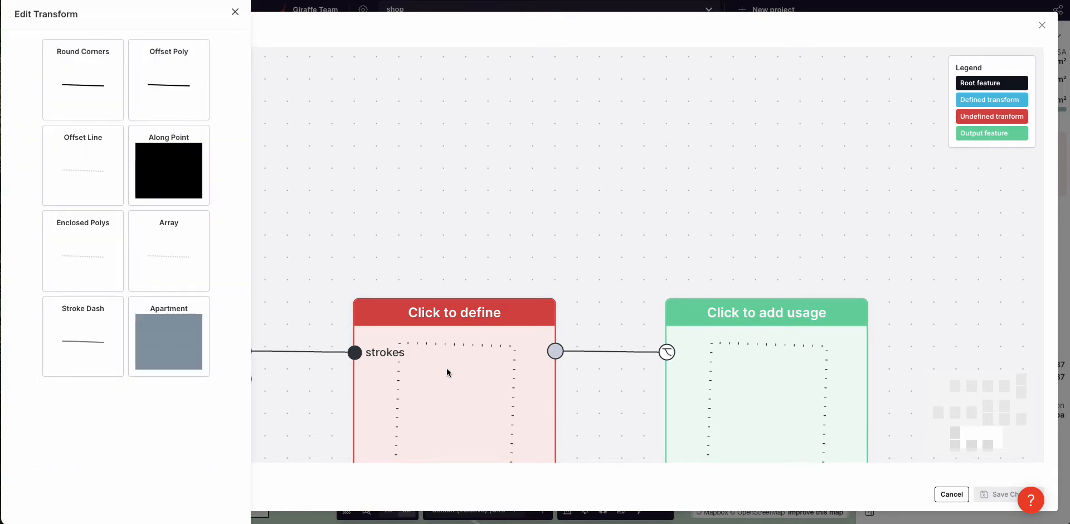
click(156, 86)
double_click(139, 128)
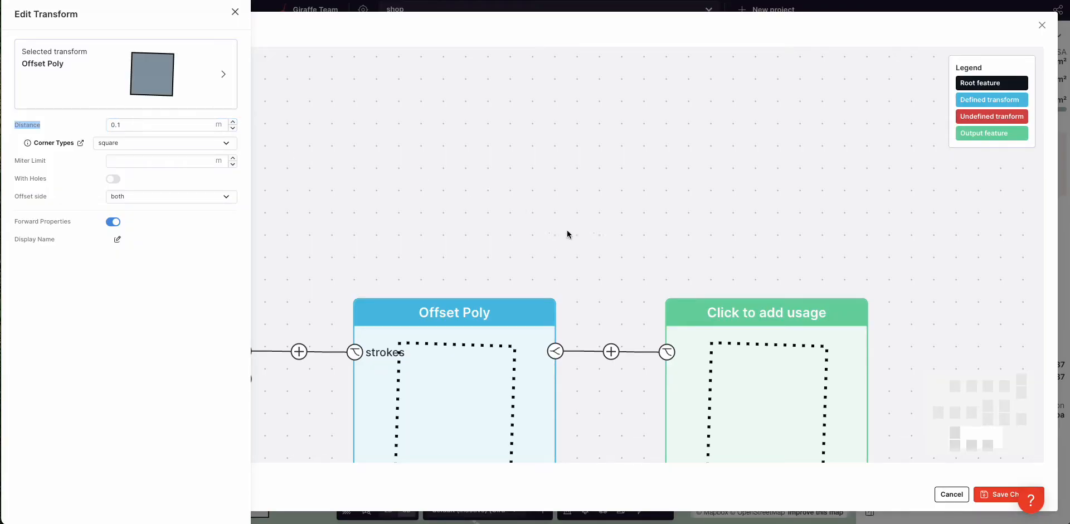
click(578, 198)
scroll(578, 198, down, 3)
Step: Set the output usage to Region with a dark grey #363636 fill
click(667, 291)
click(67, 101)
text(re)
click(77, 270)
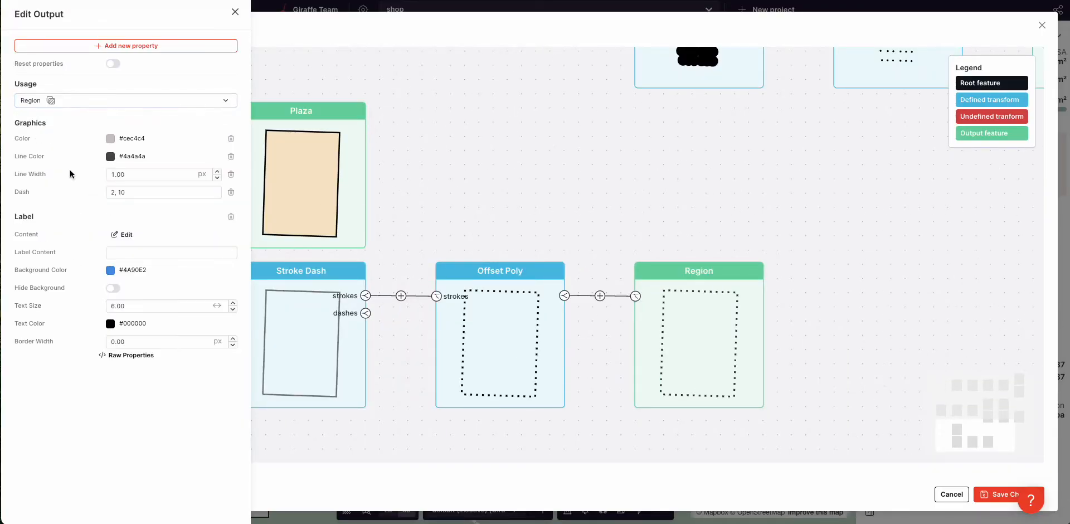
click(111, 139)
click(53, 250)
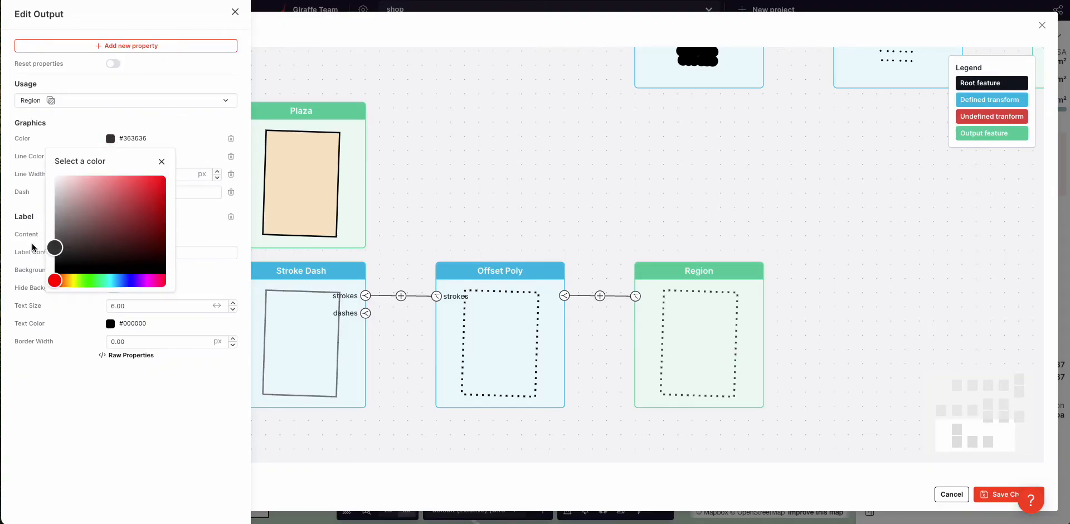
click(69, 132)
Step: Give the posts a Height of 4 m and save the flow
click(126, 49)
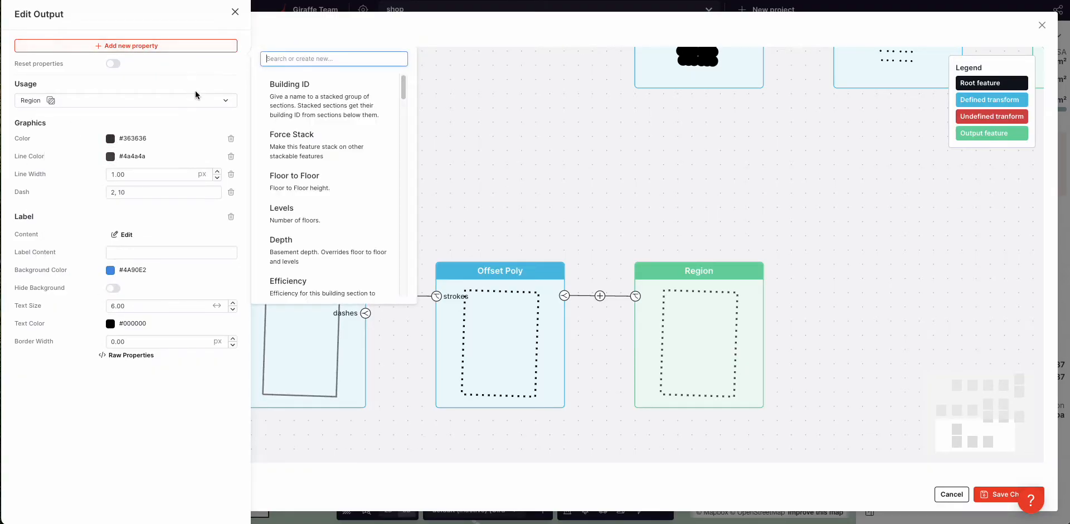
text(he)
click(296, 87)
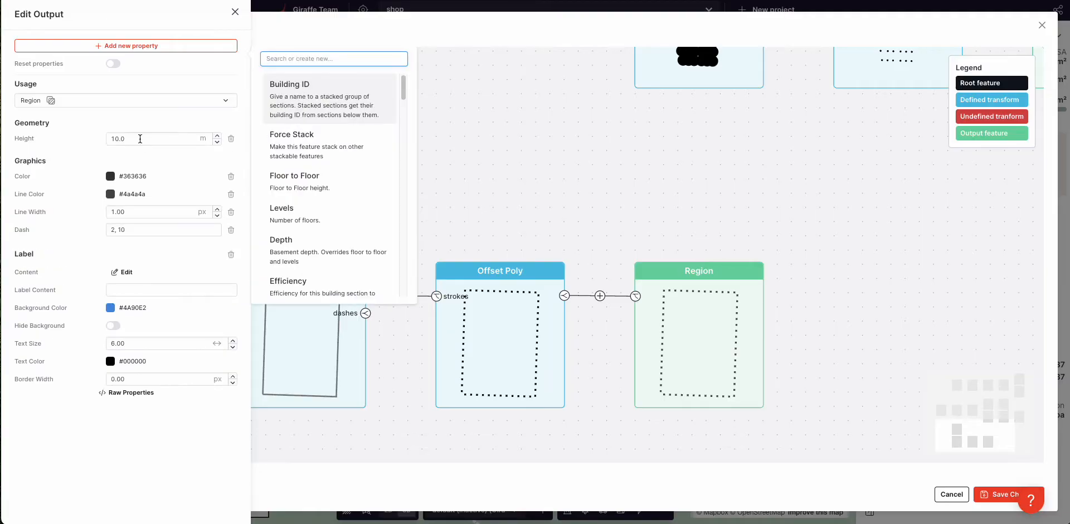
click(140, 138)
text(4)
click(80, 150)
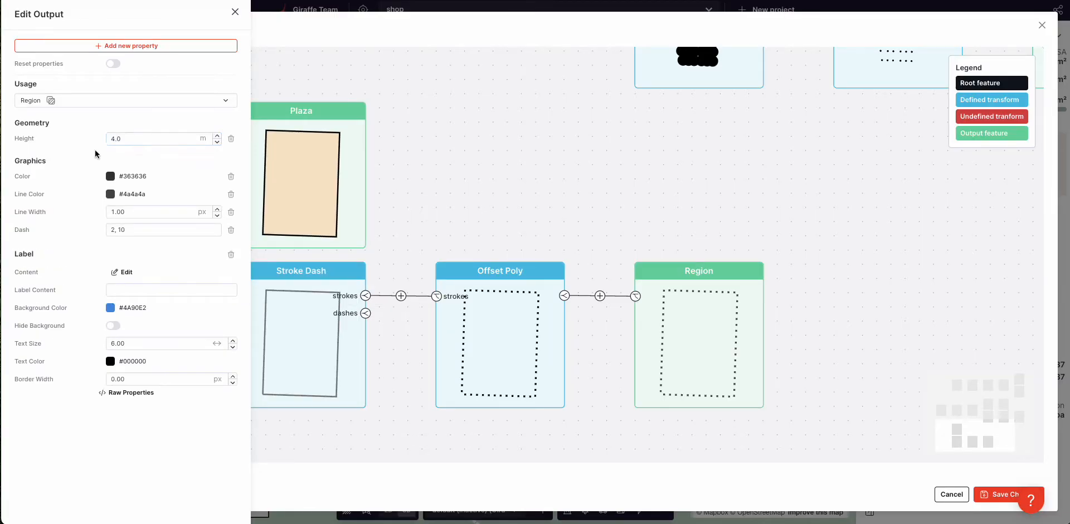
click(991, 496)
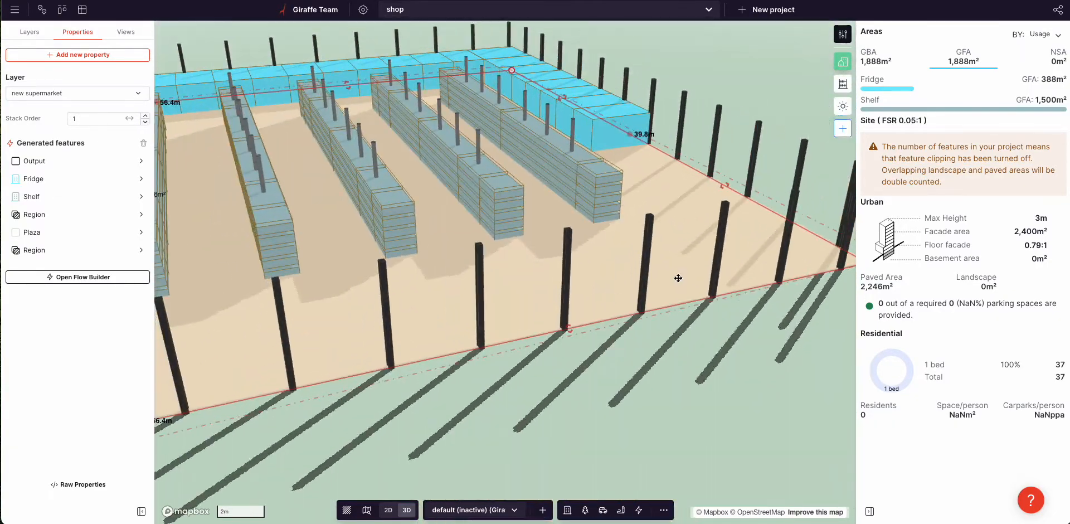
Step: Change the second Region's Stroke Dash spacings to 0.1 and 4.00
click(50, 250)
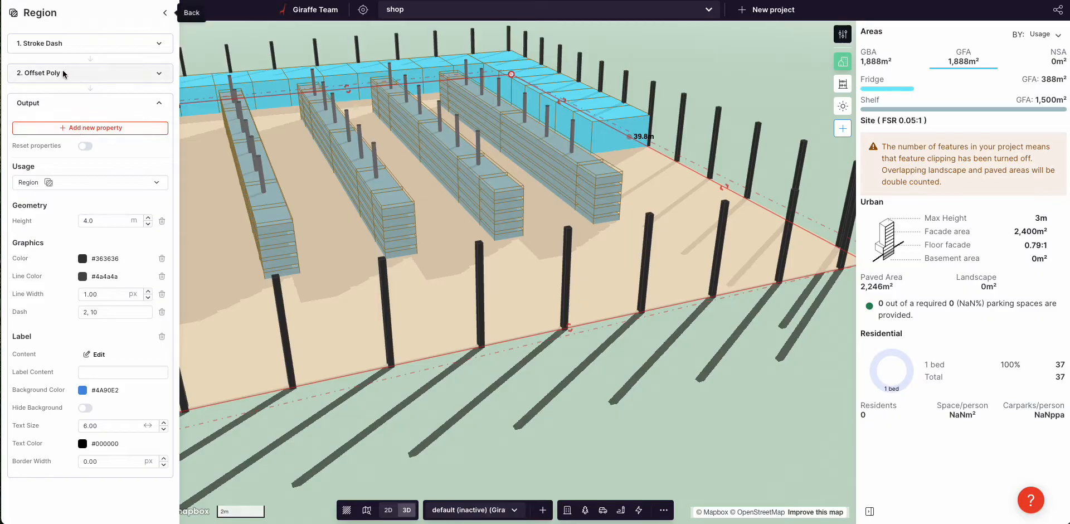
click(62, 44)
double_click(99, 85)
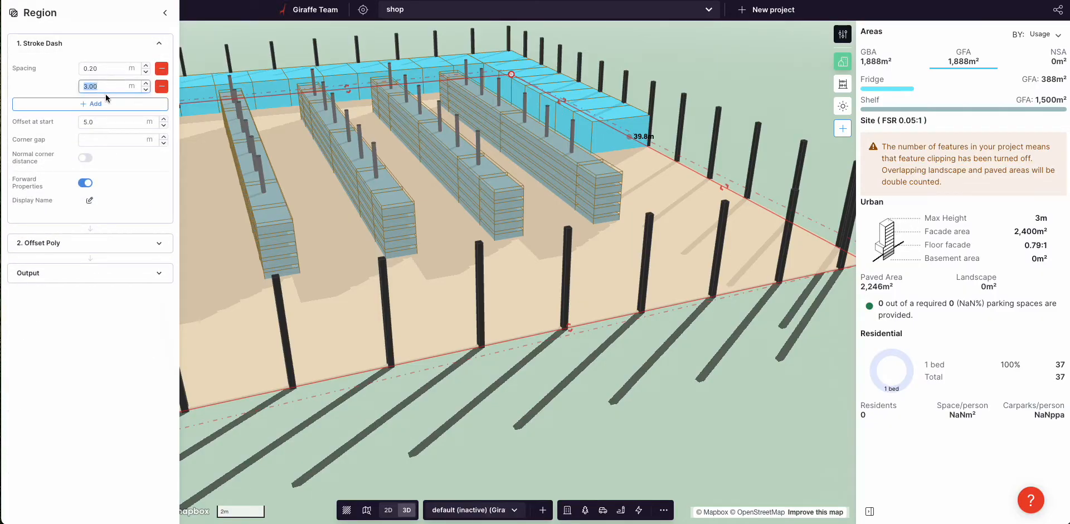
text(5.00)
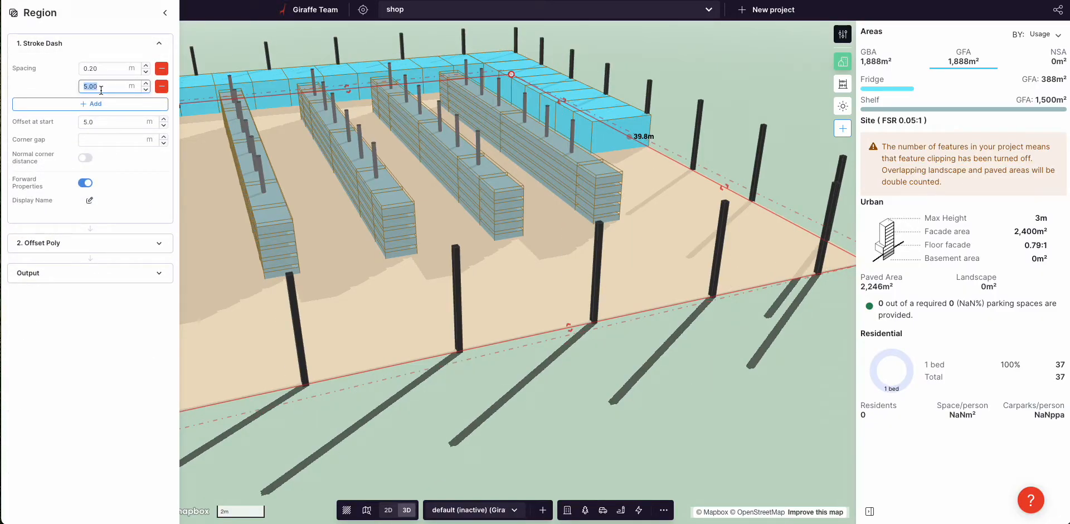
text(4.00)
double_click(99, 72)
key(Right)
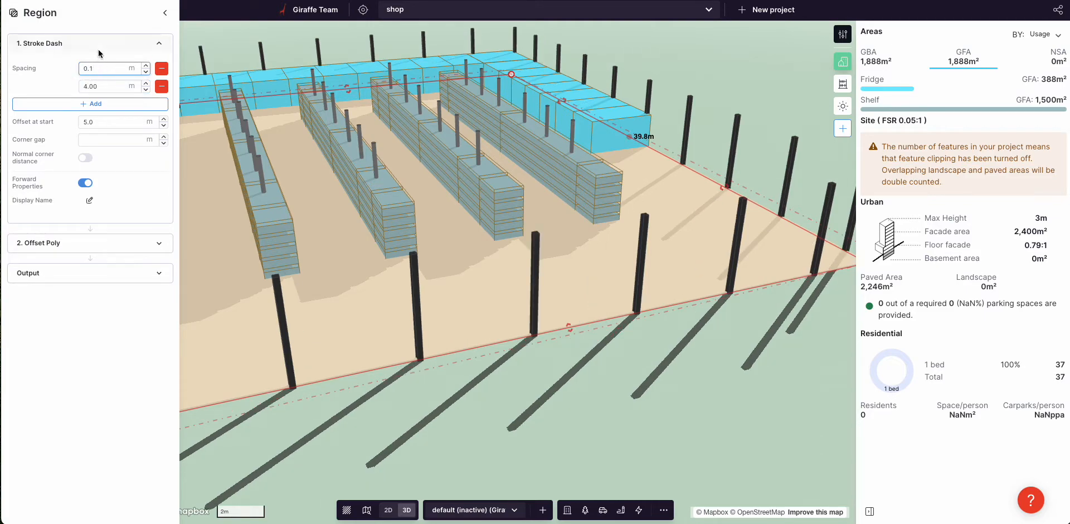
click(99, 50)
click(520, 365)
scroll(523, 366, down, 3)
right_drag(552, 377, 612, 320)
Step: In 2D, pull the site's top edge and top-left corner inward to shrink it
click(560, 293)
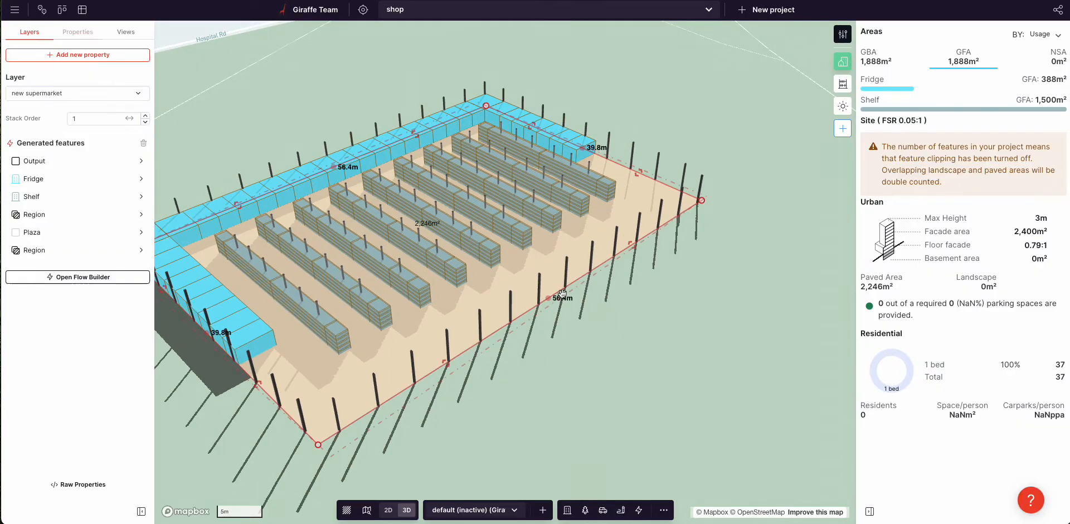
drag(614, 263, 613, 257)
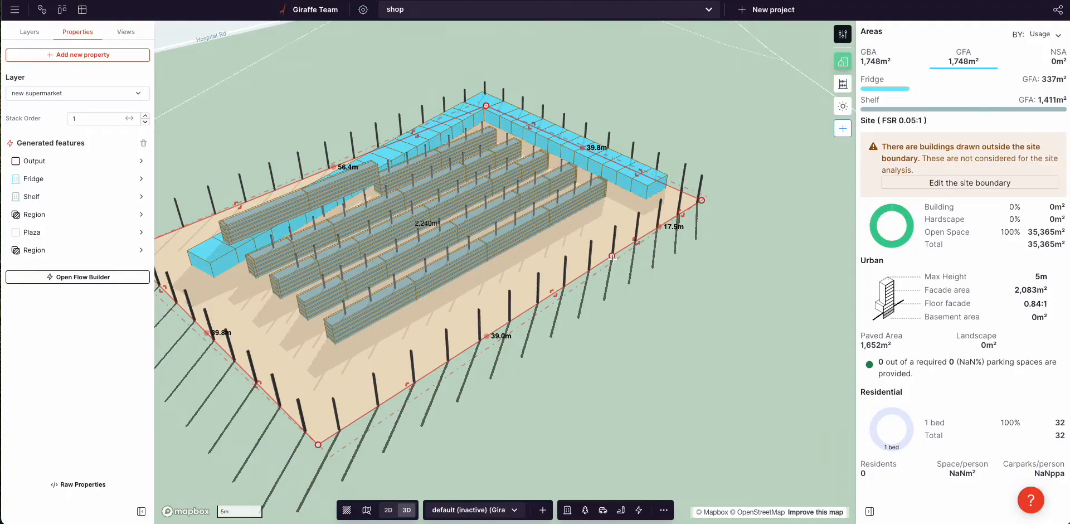
key(2)
scroll(564, 176, down, 3)
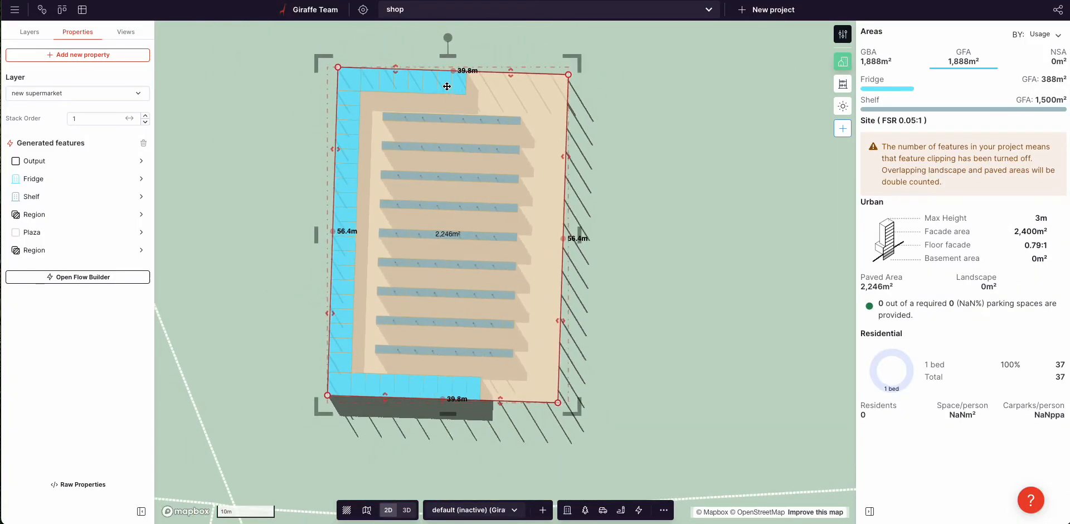
drag(392, 68, 394, 107)
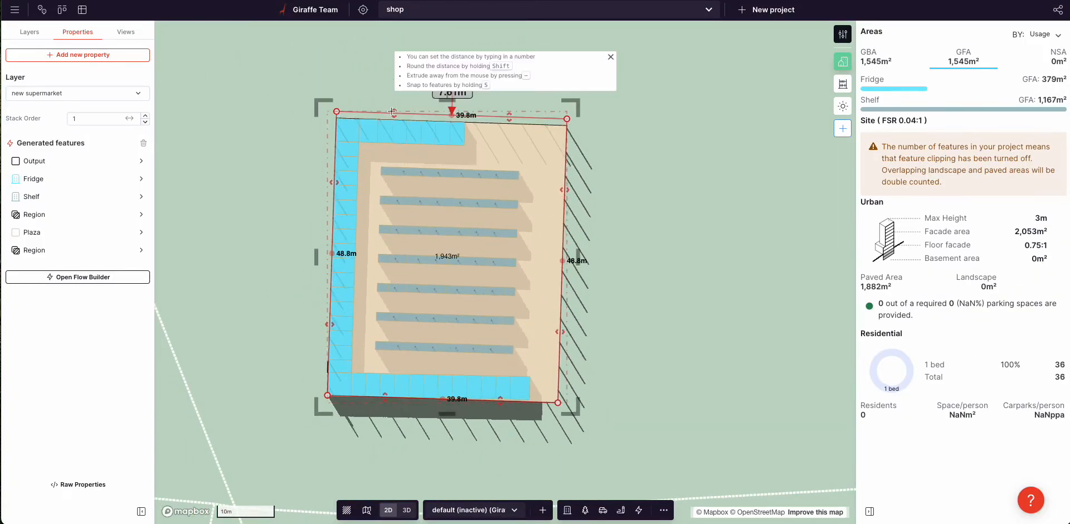
mouse_move(334, 179)
mouse_down()
mouse_move(300, 181)
mouse_move(358, 183)
mouse_move(328, 181)
mouse_up()
drag(329, 106, 323, 158)
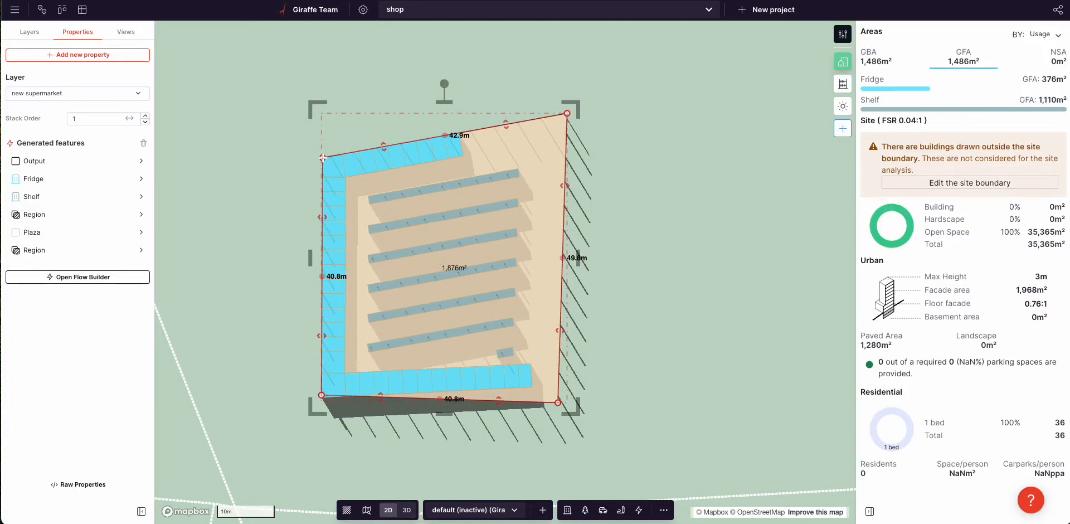
Step: Set the Fridge Stroke Dash spacing to 68.42 m and start offset to about 11.6 m
click(38, 180)
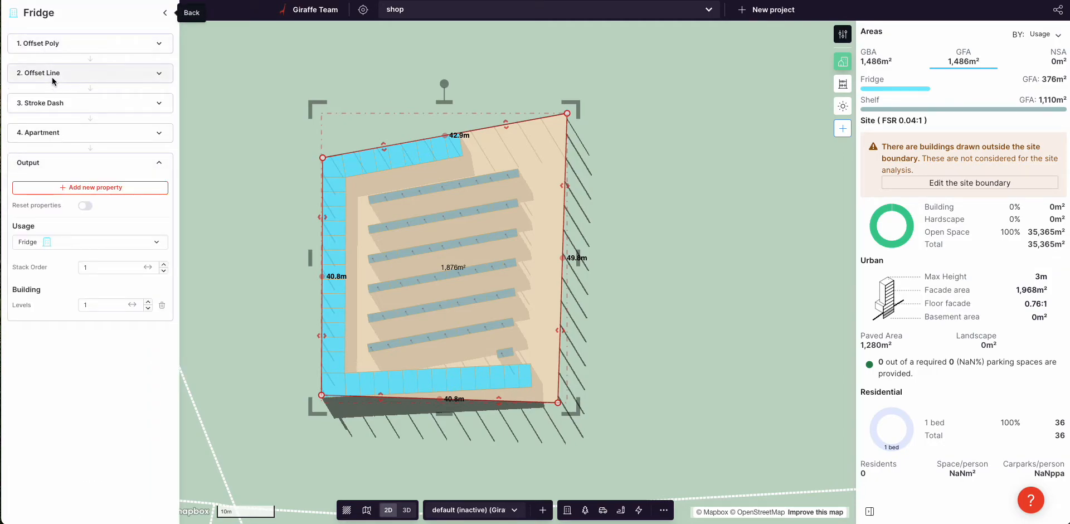
click(56, 102)
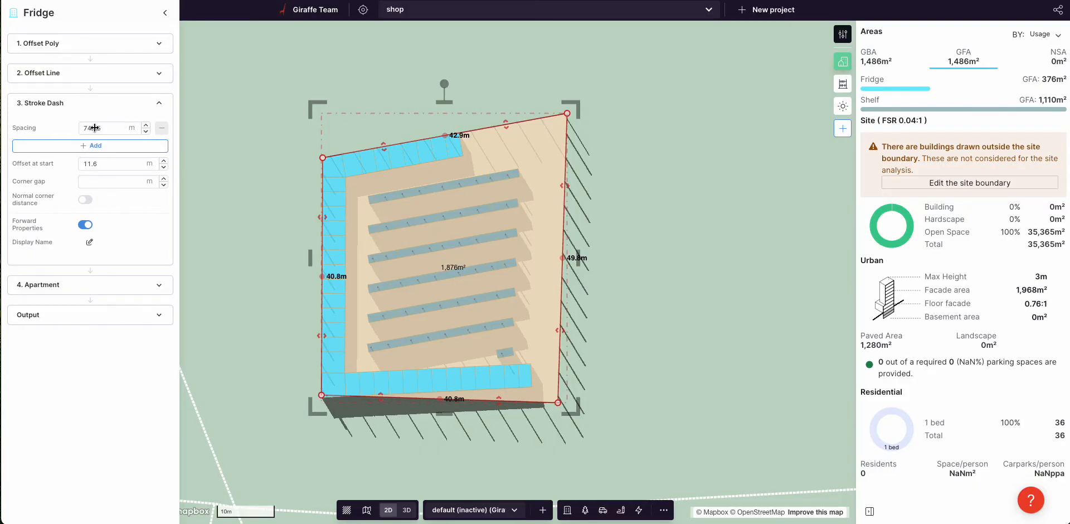
drag(96, 127, 78, 128)
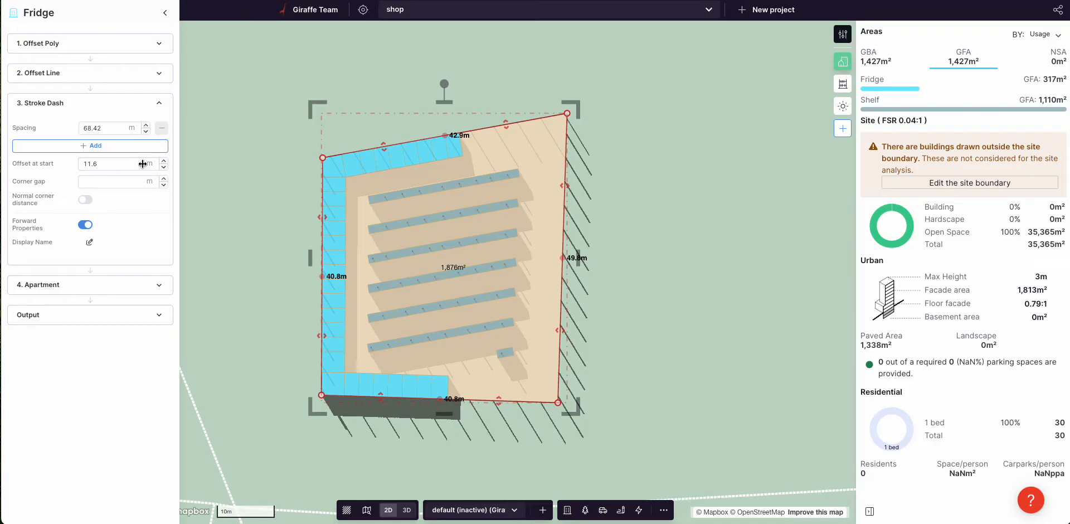
drag(123, 165, 147, 165)
click(662, 199)
right_drag(669, 215, 609, 212)
scroll(467, 289, up, 5)
right_drag(486, 272, 626, 480)
Step: Draw a triangular Park with trees beside the fridge row on the new supermarket layer
click(638, 512)
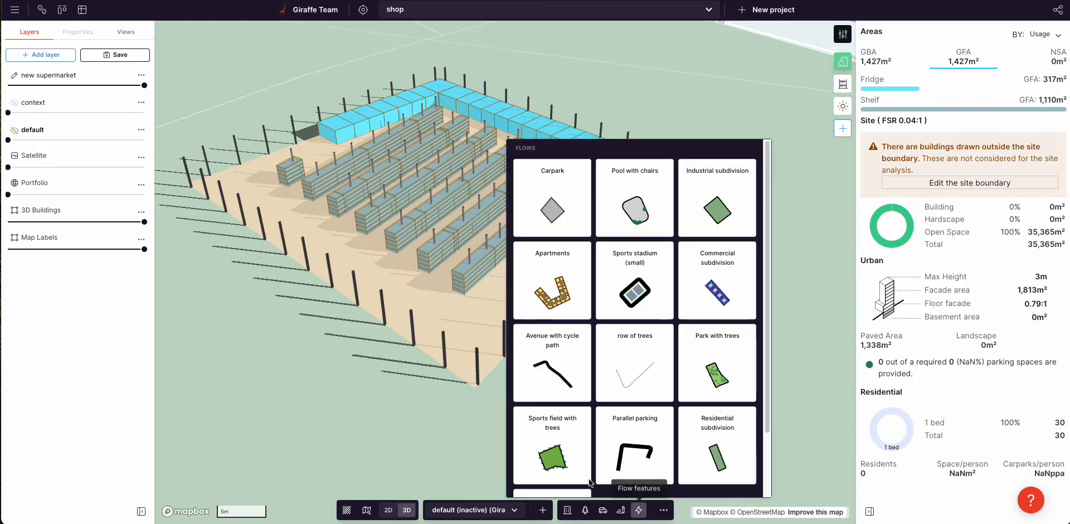
click(718, 390)
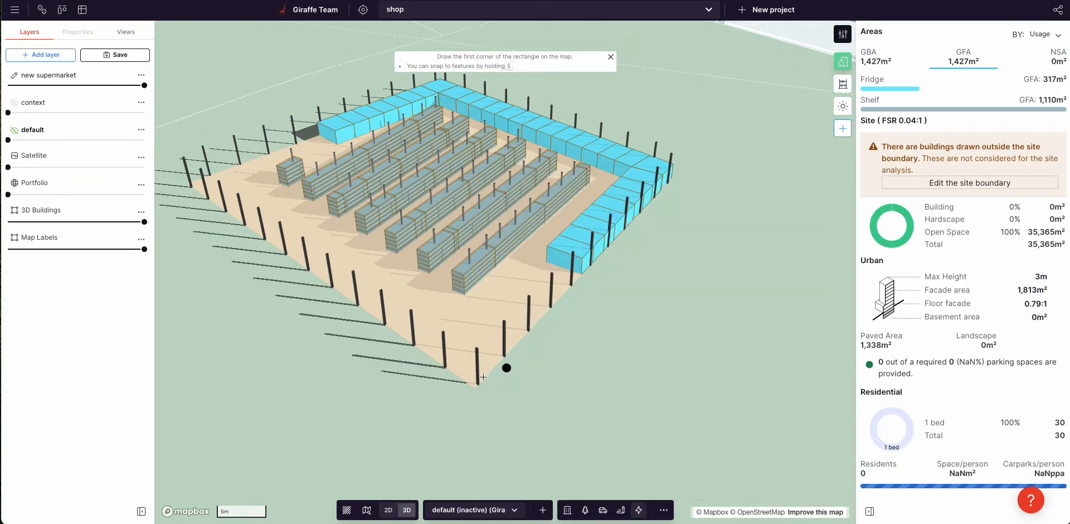
click(479, 384)
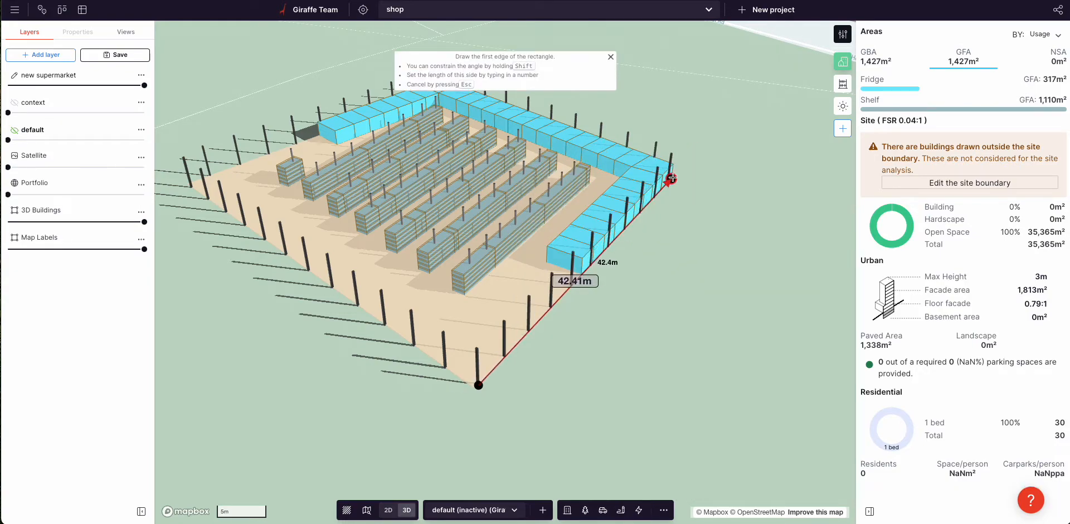
click(671, 178)
click(611, 445)
click(611, 446)
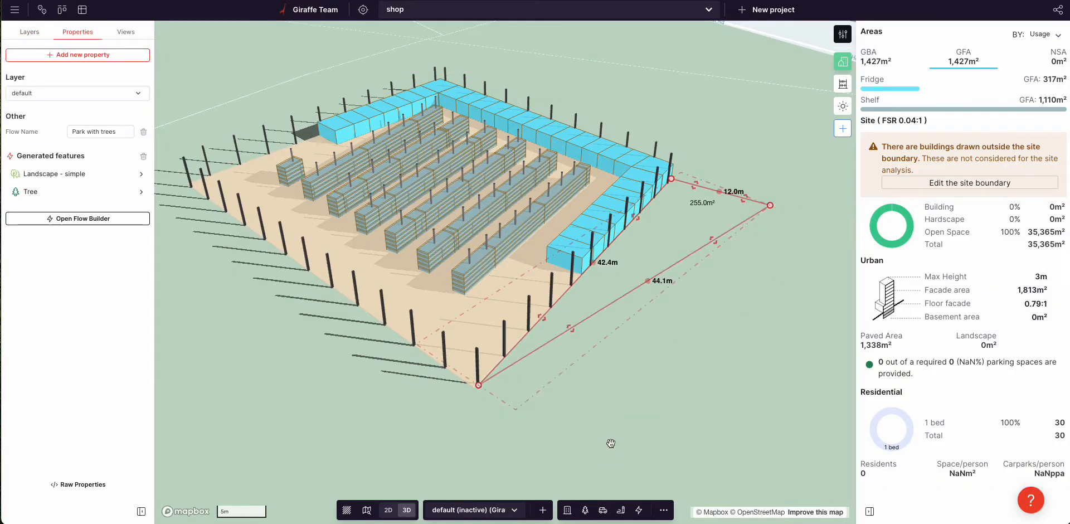
click(61, 93)
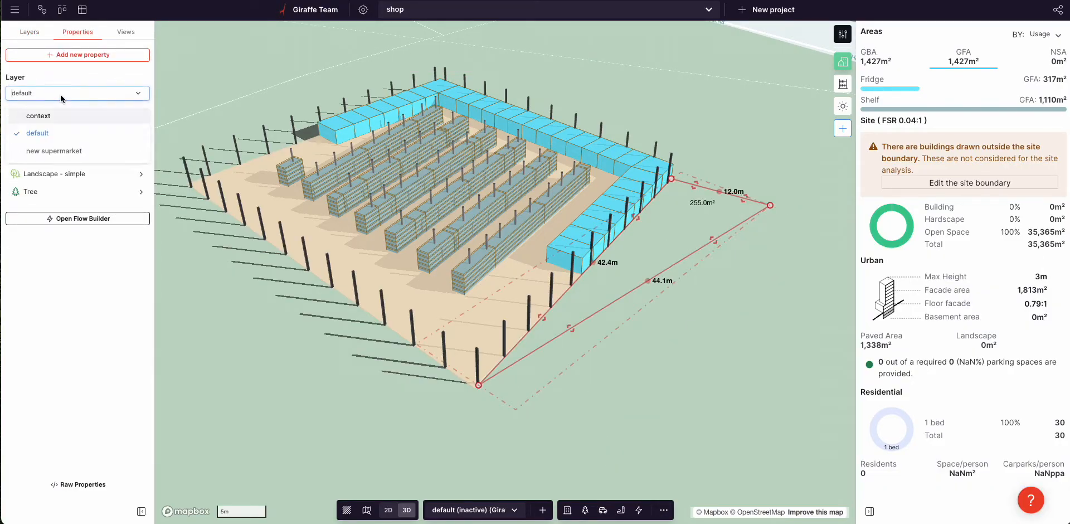
click(52, 119)
Step: Set the park's Round Corners radius to 1.0 and nudge its position
drag(771, 205, 775, 211)
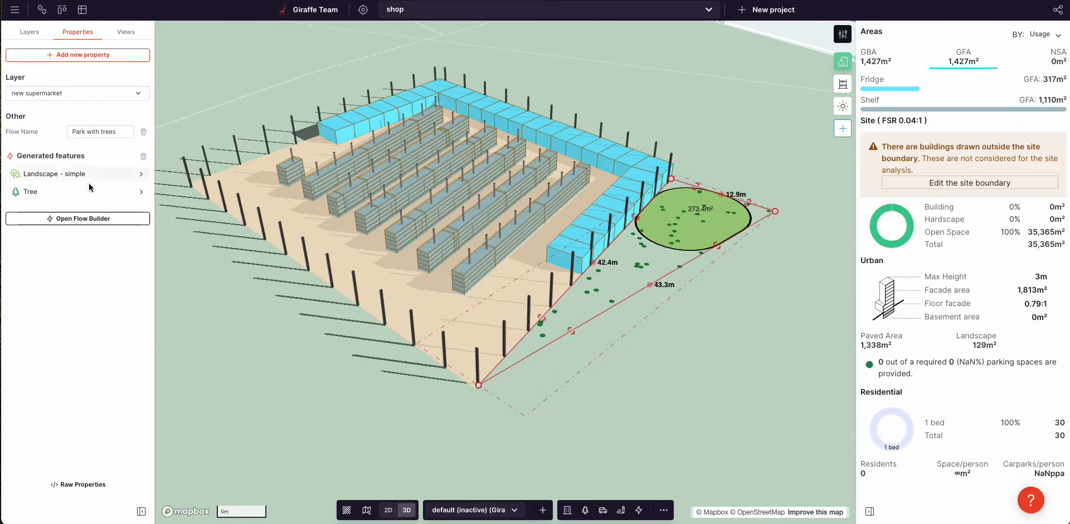
click(51, 174)
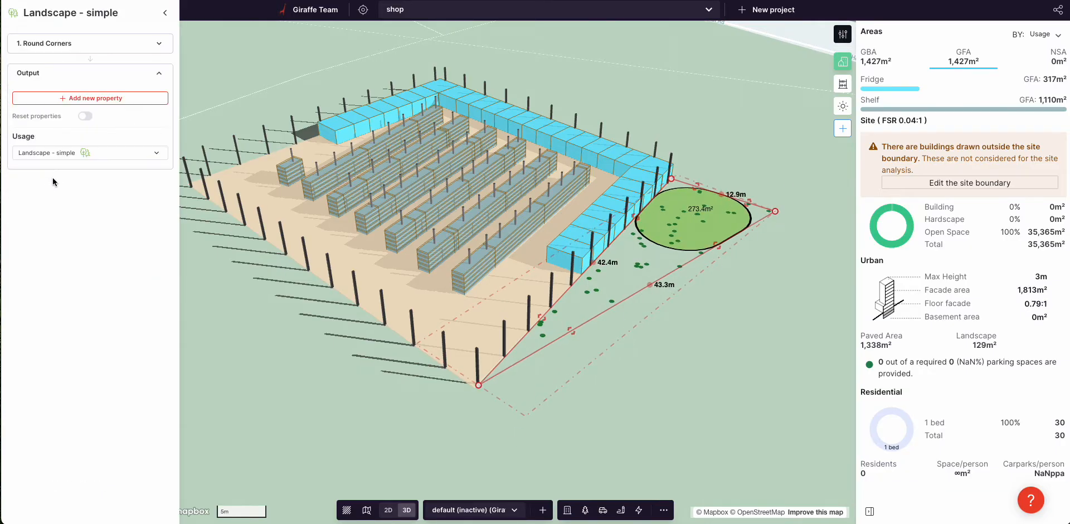
click(56, 44)
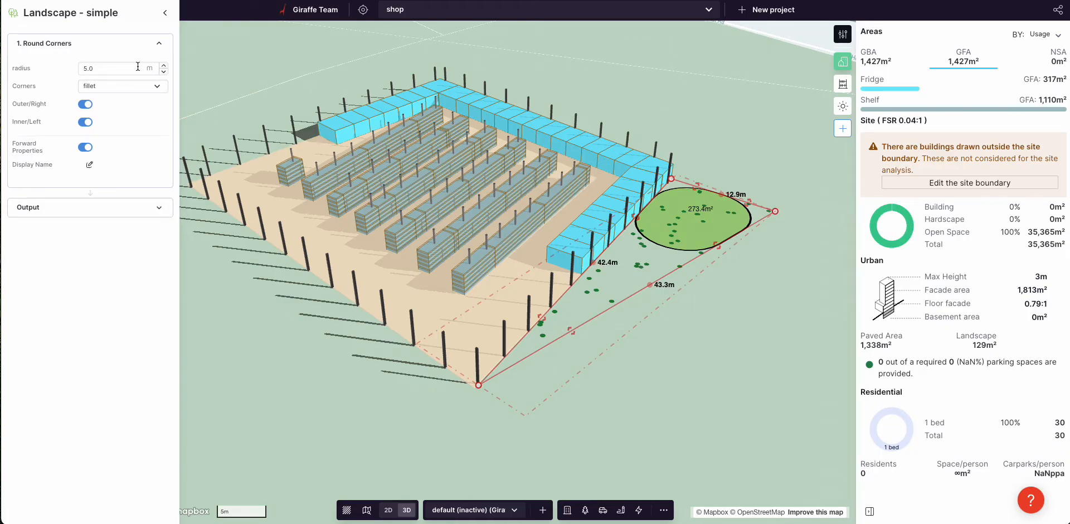
click(117, 70)
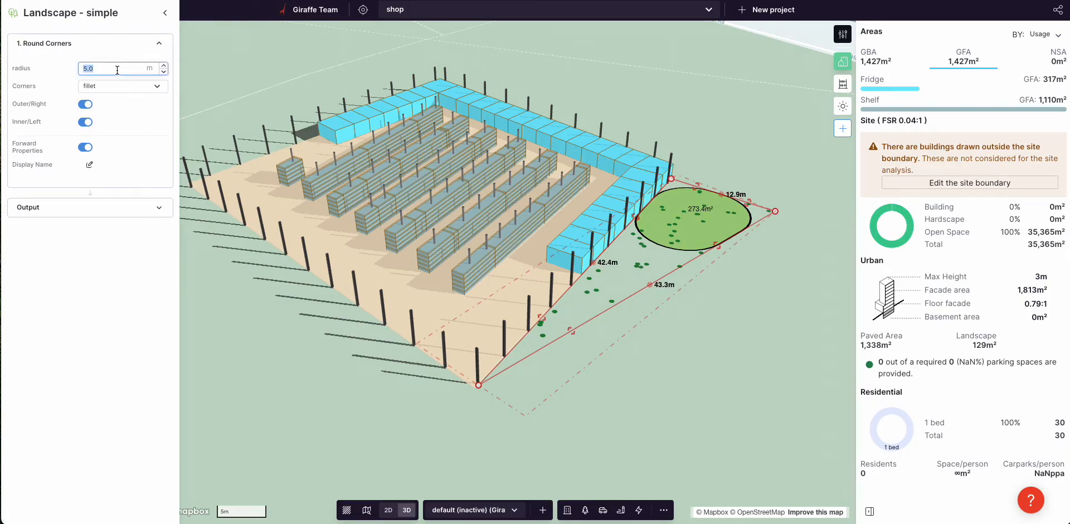
text(0.1)
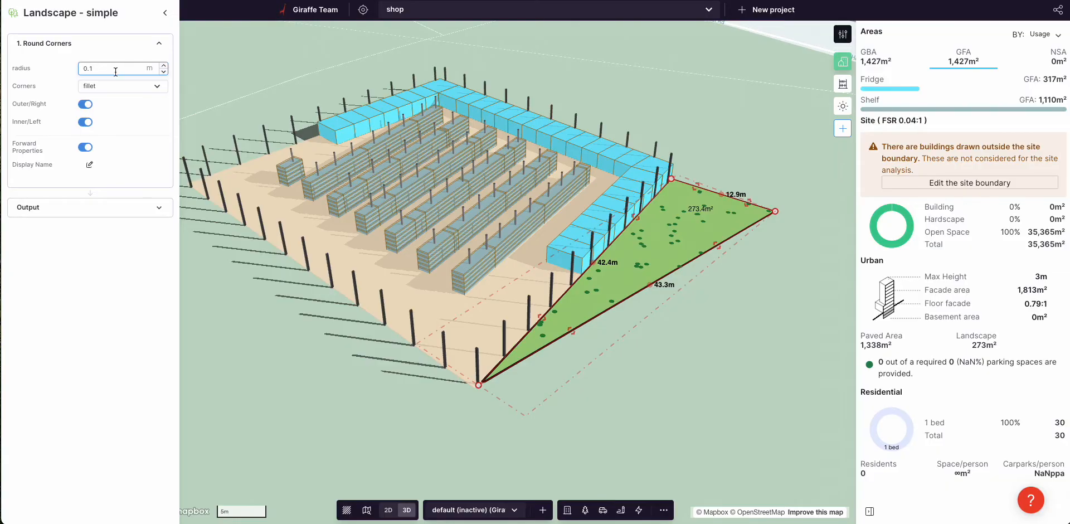
text(1.0)
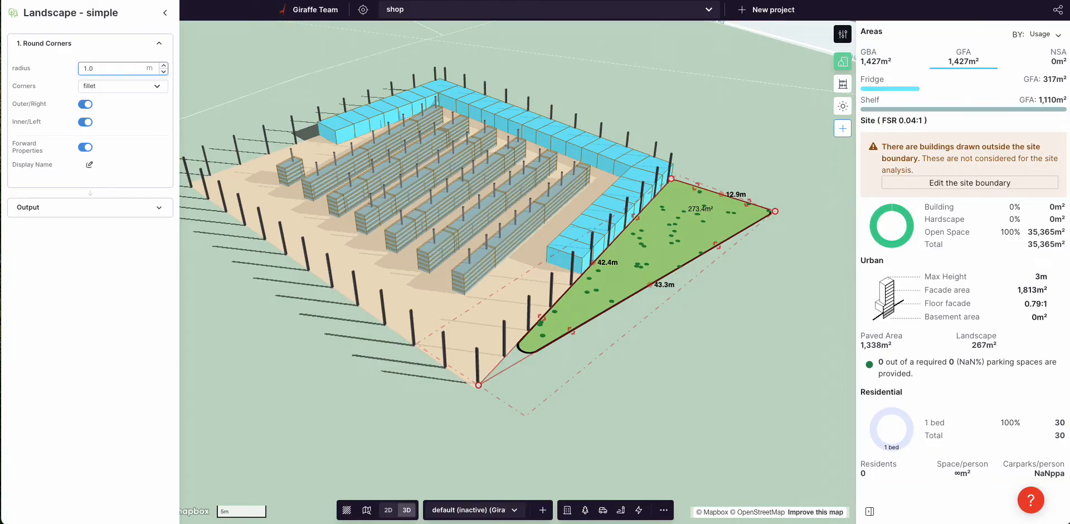
drag(682, 241, 684, 245)
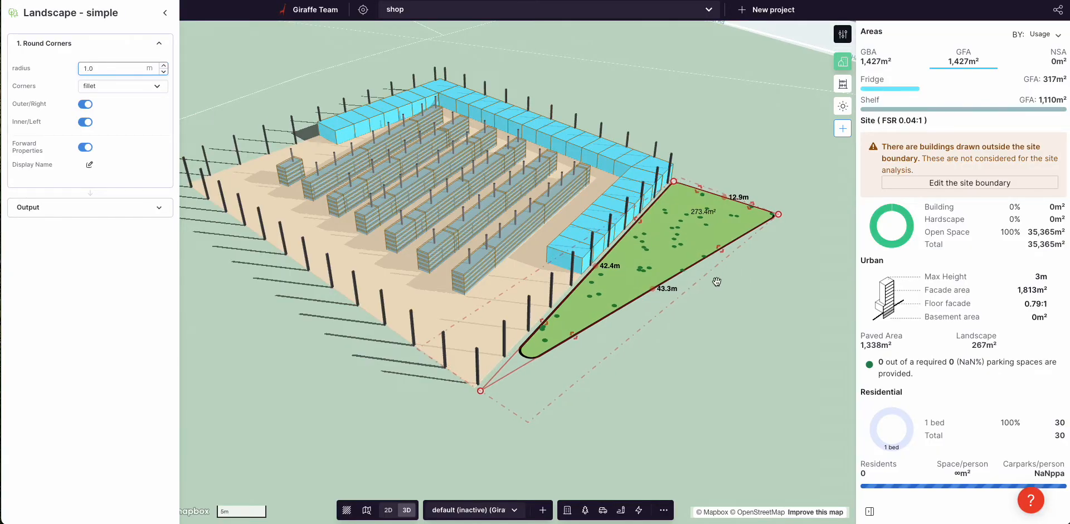
click(714, 276)
Step: Reorient the view diagonally around the site and start a new rectangle
right_drag(550, 310, 556, 314)
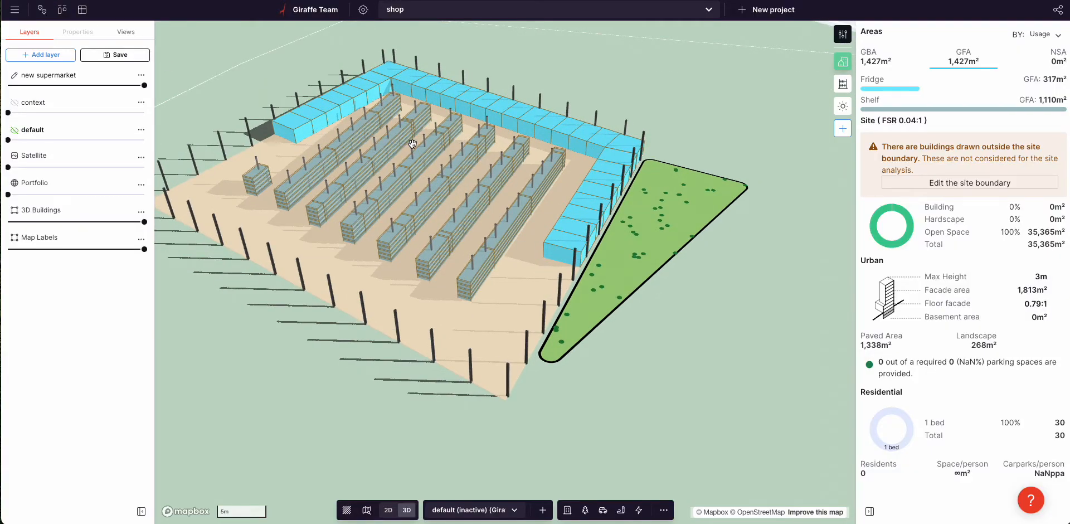
scroll(474, 181, down, 3)
right_drag(420, 320, 446, 335)
drag(416, 343, 476, 348)
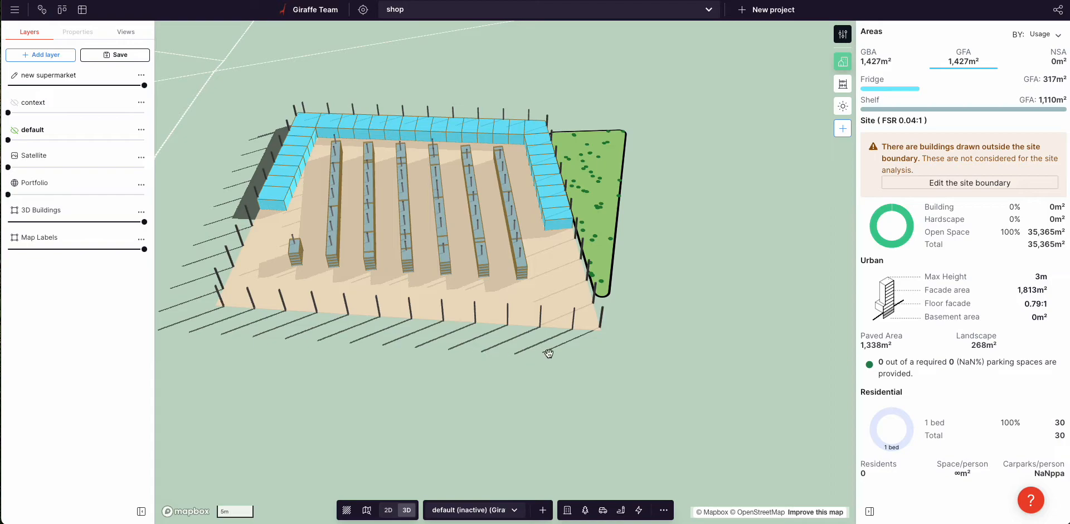
mouse_move(550, 364)
right_down()
mouse_move(563, 370)
mouse_move(545, 372)
right_up()
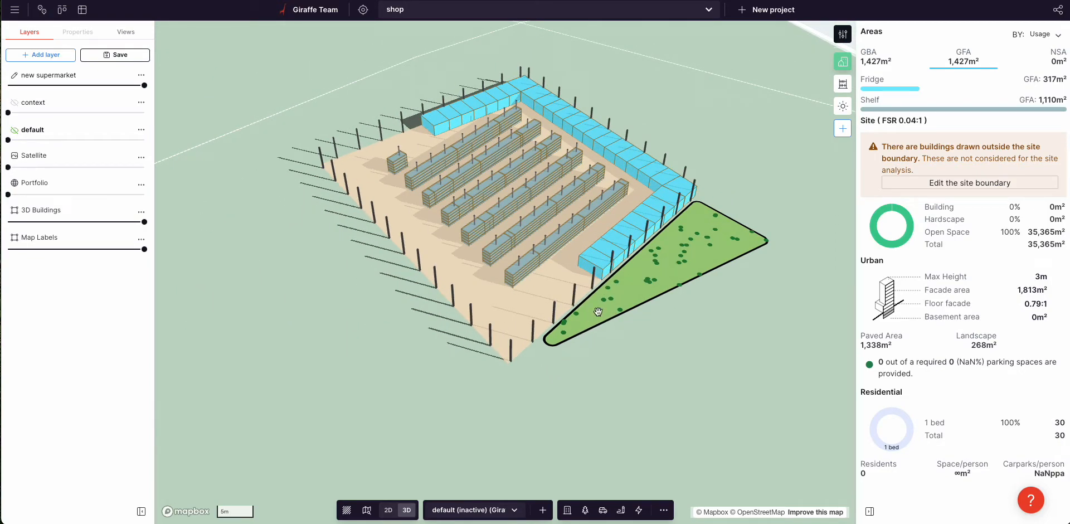
key(r)
scroll(589, 271, up, 3)
Step: Draw a 10 m × 4 m Community block on the new supermarket layer
click(574, 263)
click(607, 282)
click(523, 338)
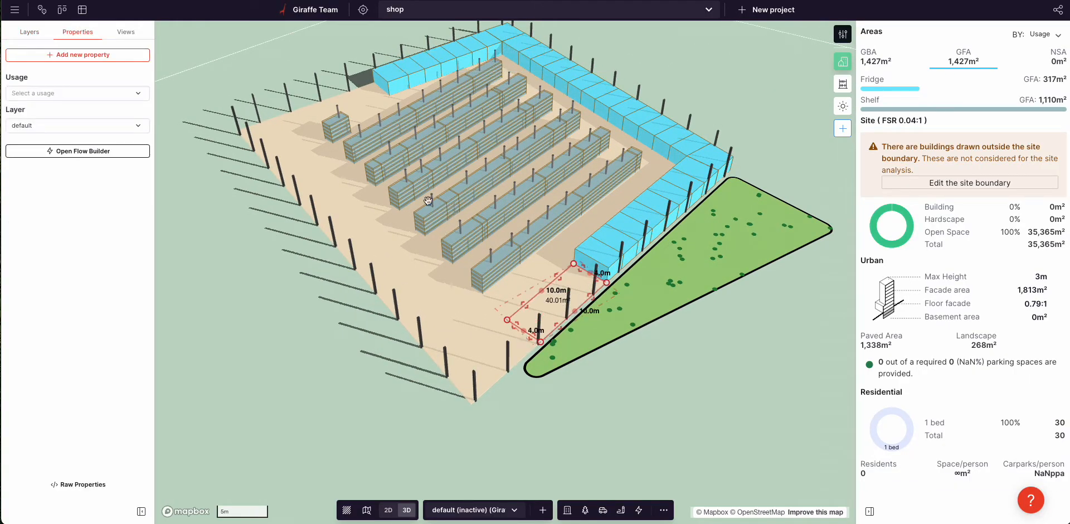
click(72, 95)
click(46, 246)
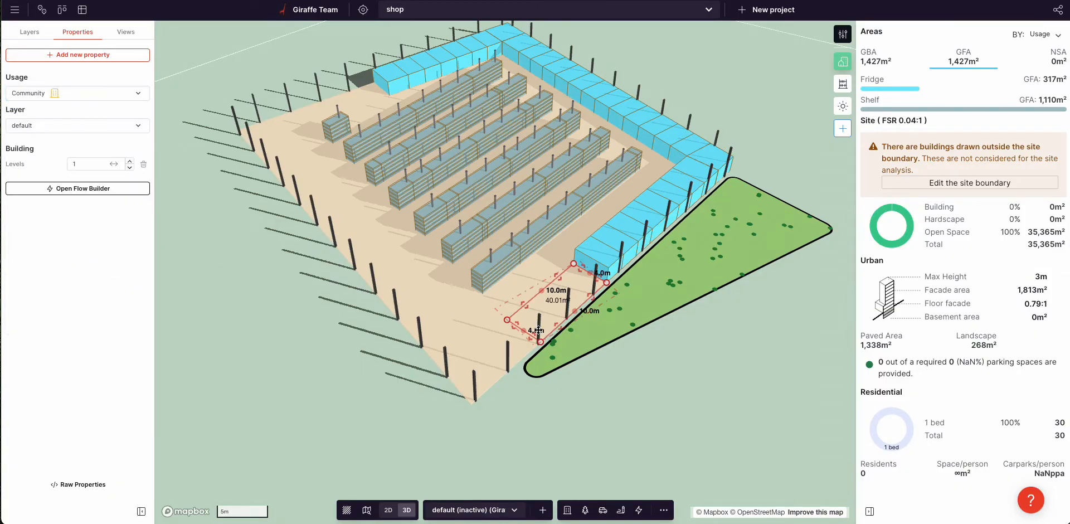
click(82, 126)
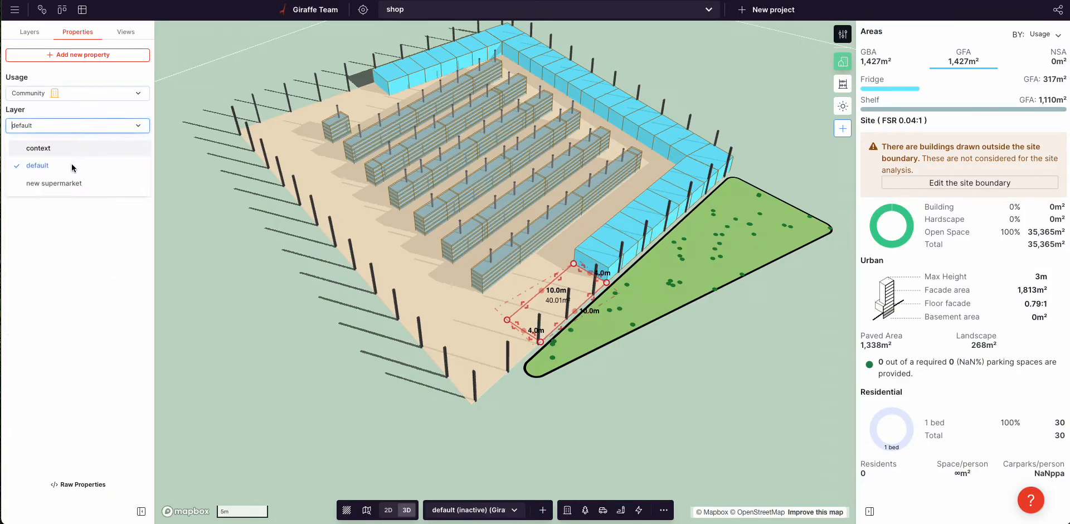
click(39, 180)
Step: Make new supermarket the working layer and resize the Community building
click(471, 511)
click(474, 485)
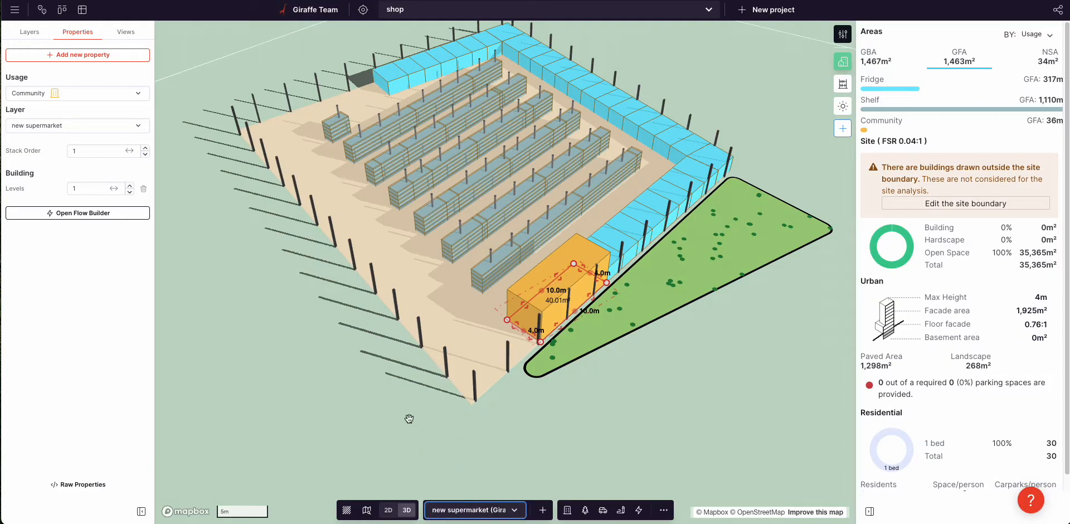
click(554, 339)
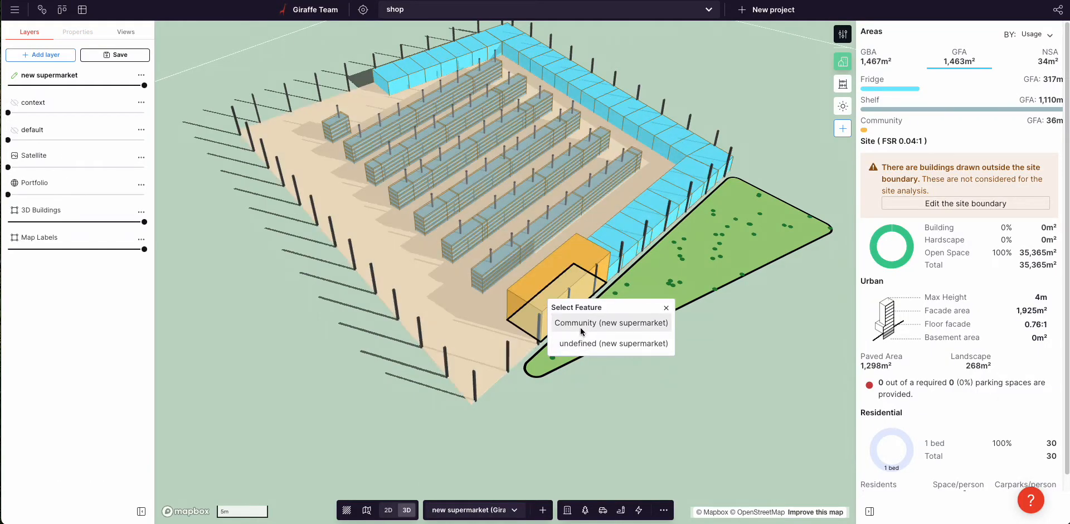
click(554, 339)
click(339, 372)
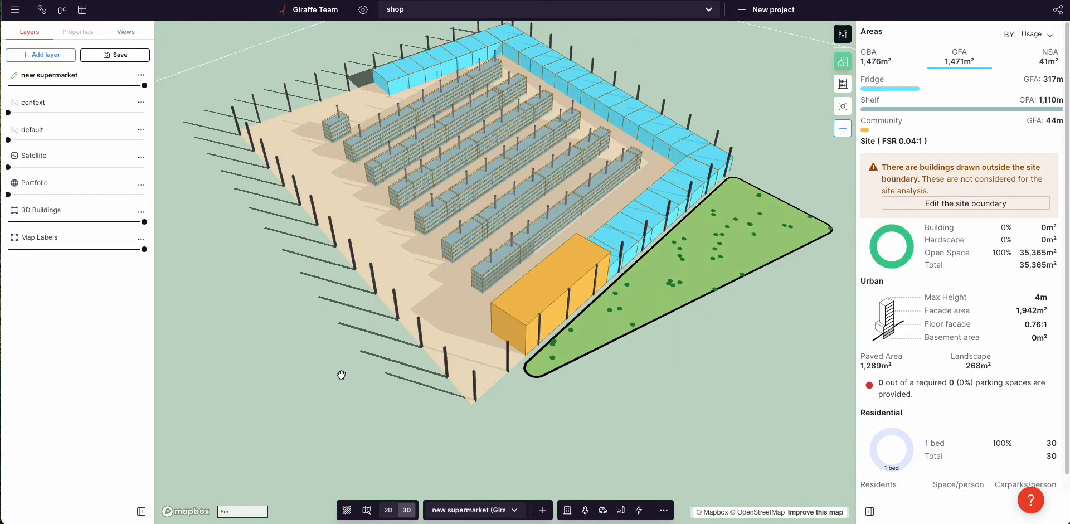
right_drag(339, 373, 453, 404)
drag(566, 414, 652, 351)
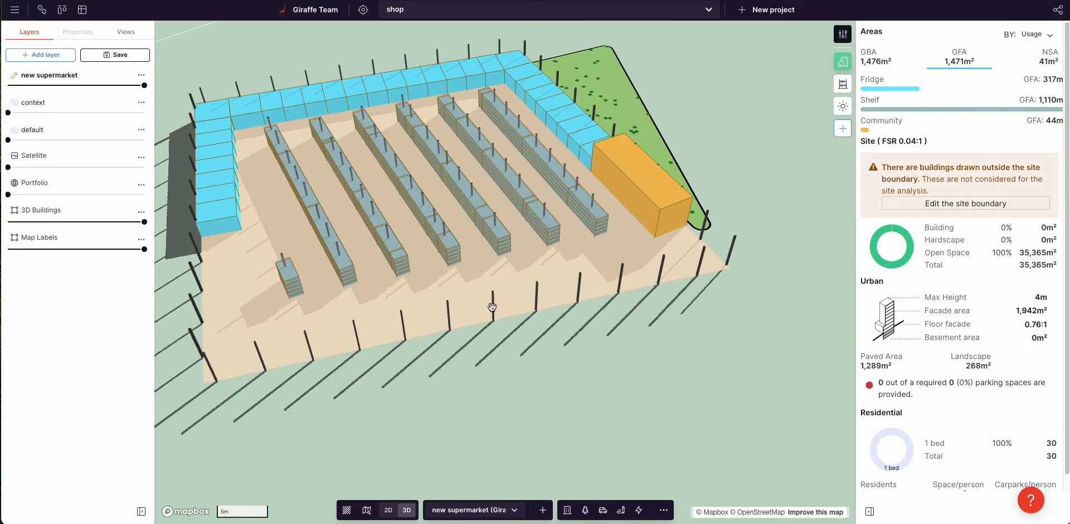
drag(502, 360, 520, 351)
Step: Draw a strip and subdivide it into lots with spine splitting turned off
click(637, 238)
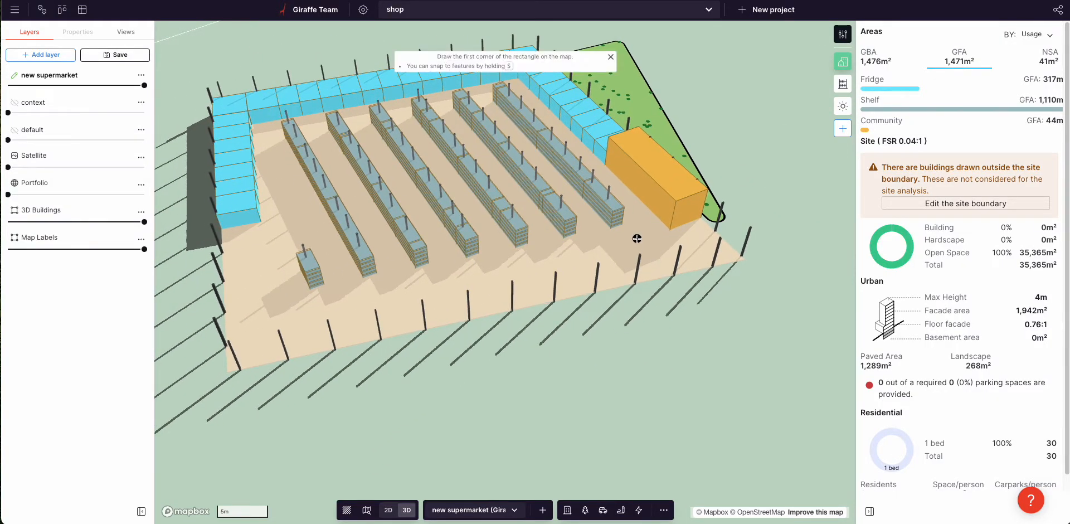
click(656, 270)
click(441, 325)
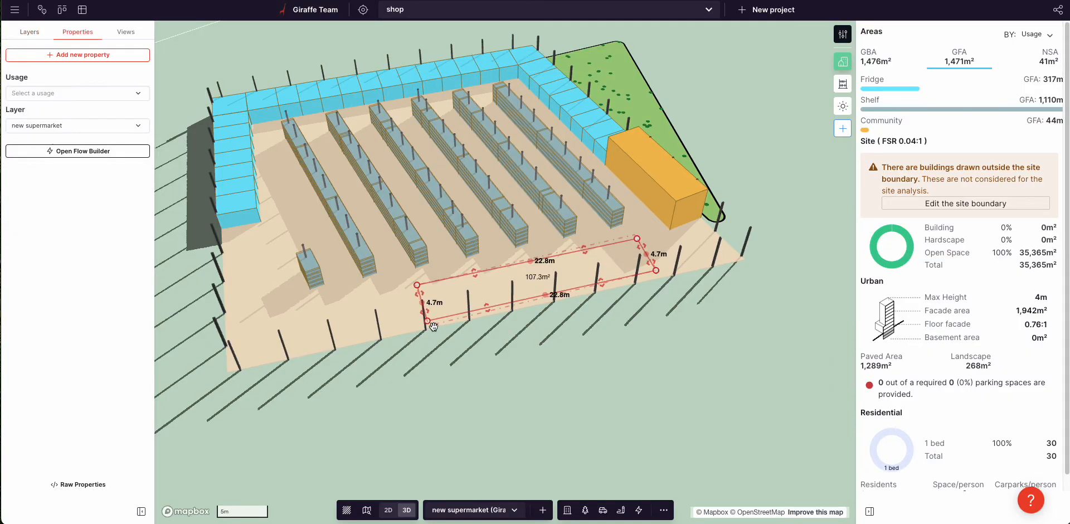
click(29, 149)
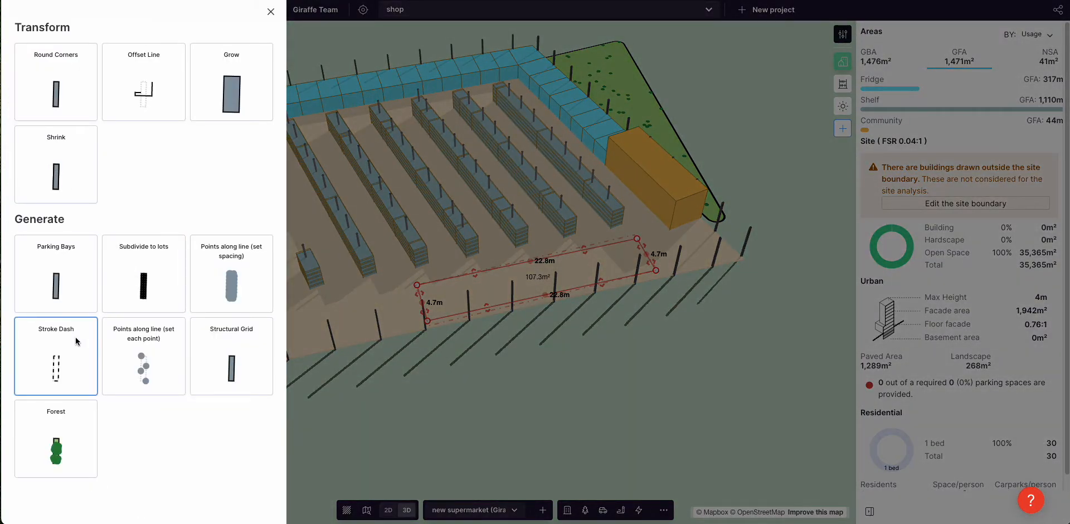
click(165, 296)
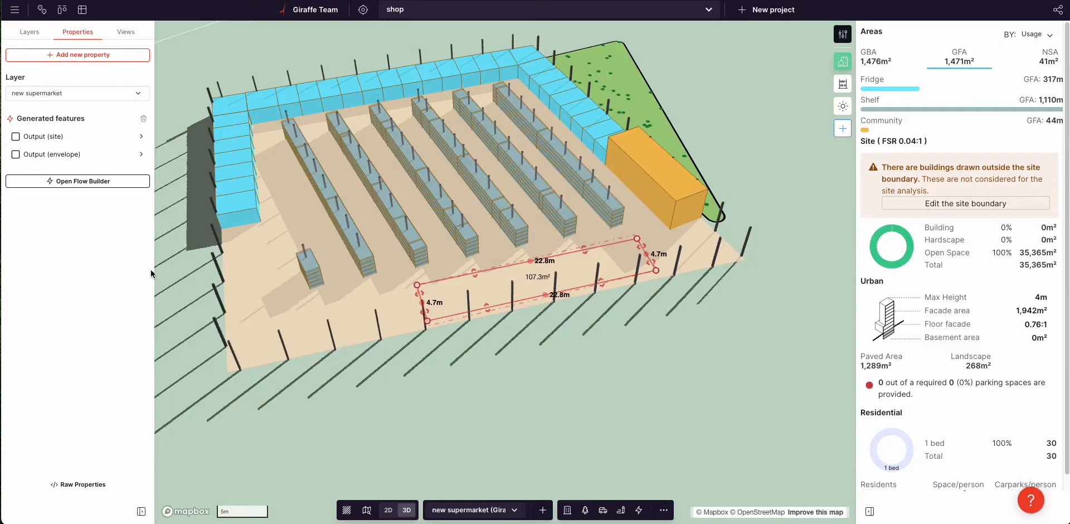
click(56, 156)
click(65, 43)
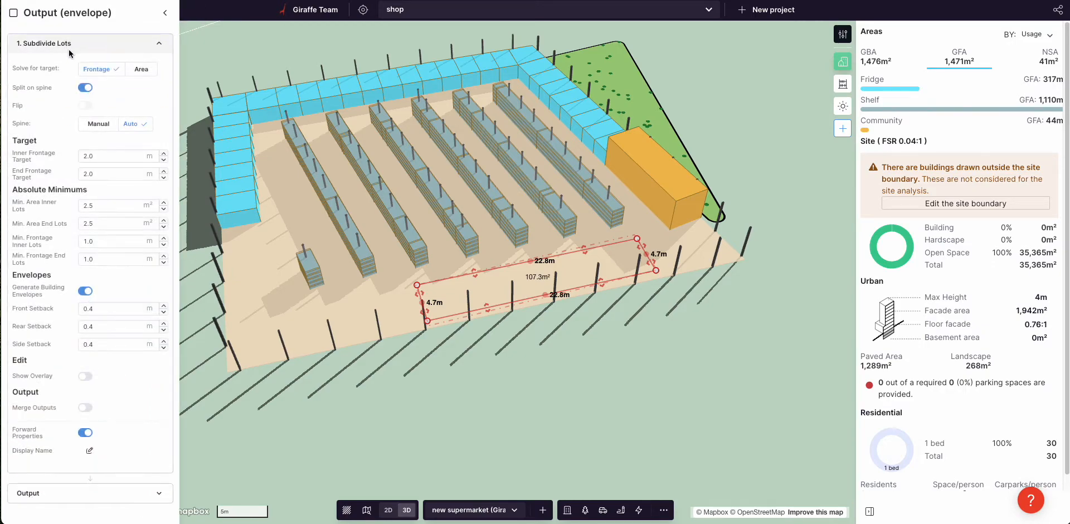
click(85, 87)
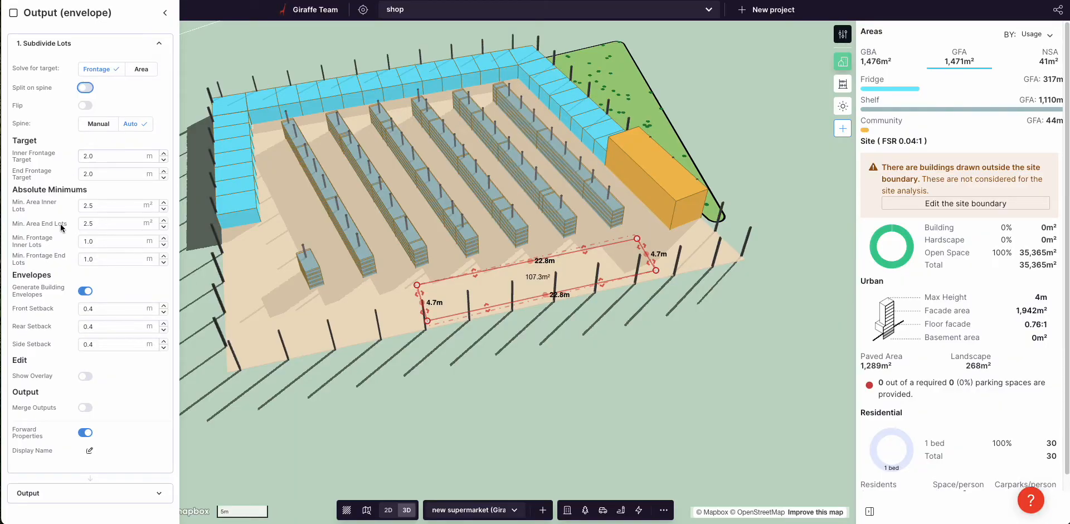
Step: Set the lots' output usage to Region and add a Height property
click(94, 485)
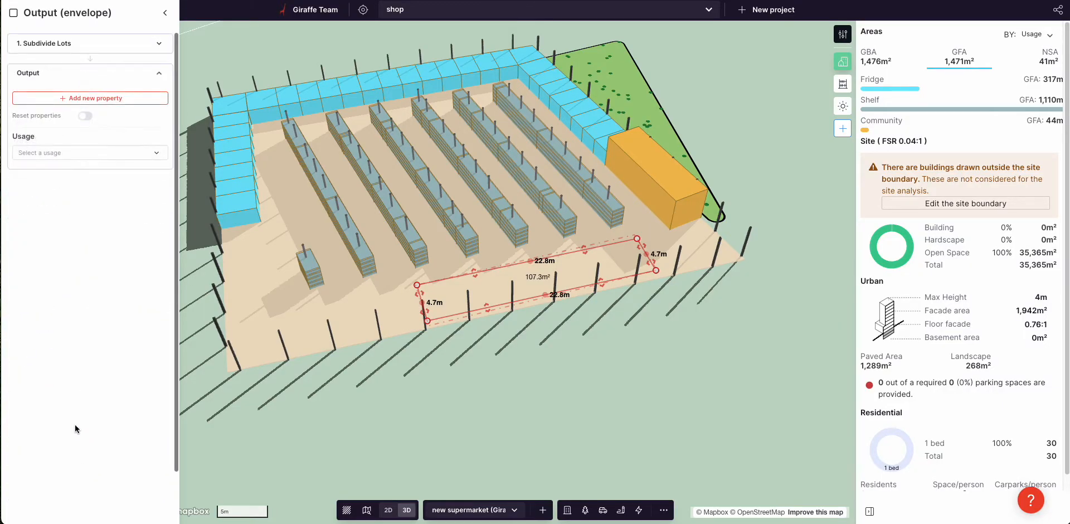
click(80, 151)
scroll(61, 128, down, 3)
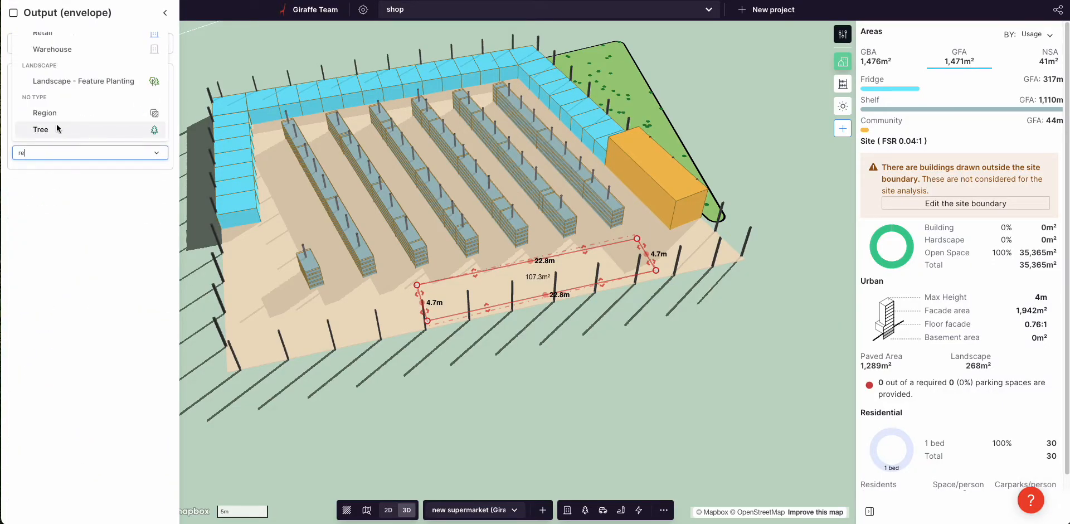
click(62, 110)
click(93, 99)
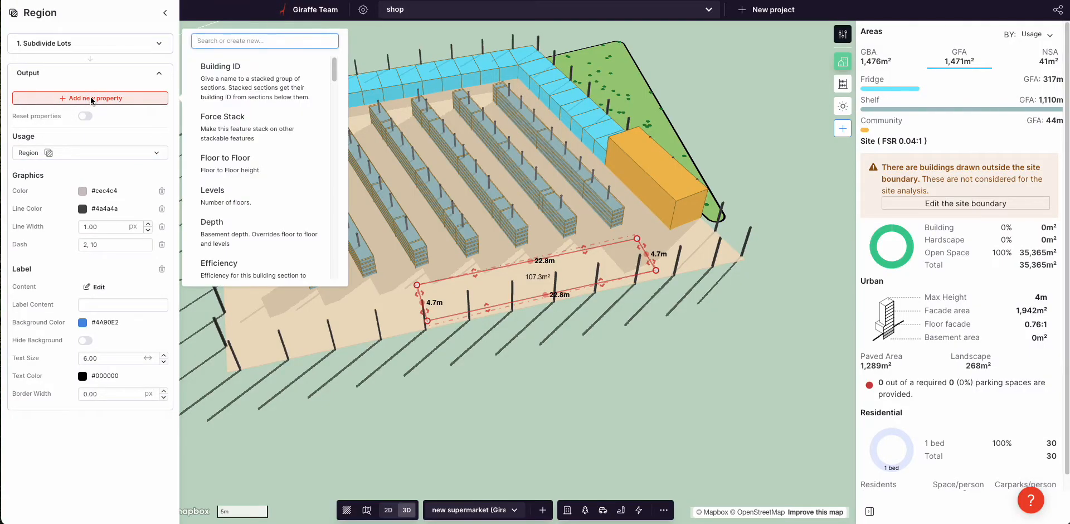
text(he)
click(251, 72)
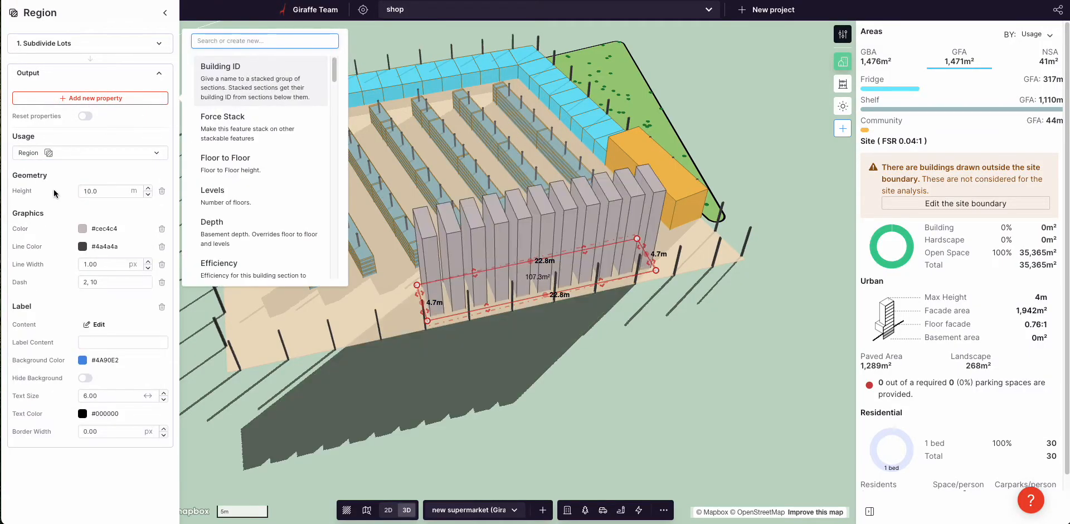
Step: Colour the lots red (#e62424) and set their height to 1.0 m
click(82, 230)
drag(112, 286, 121, 273)
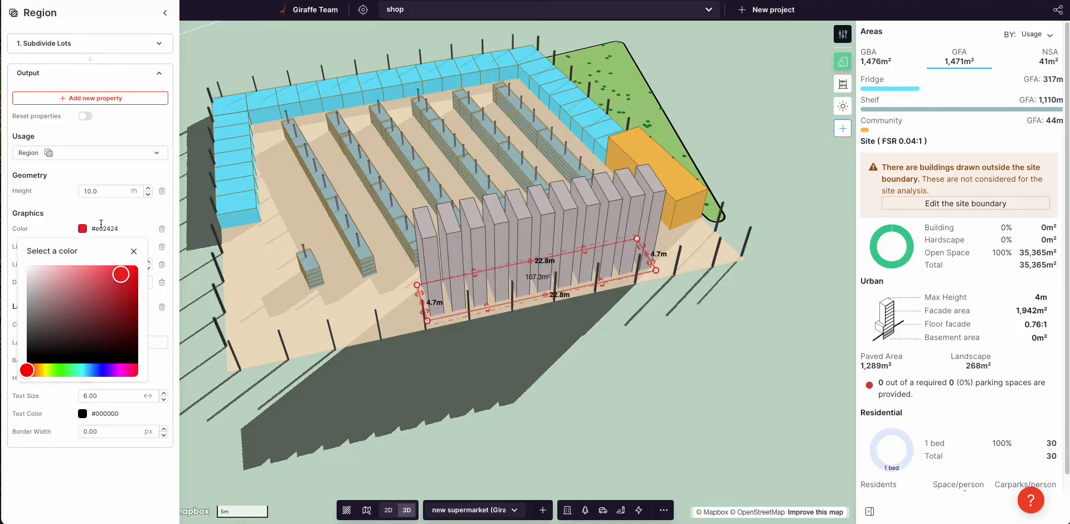
click(96, 195)
double_click(96, 195)
text(1.0)
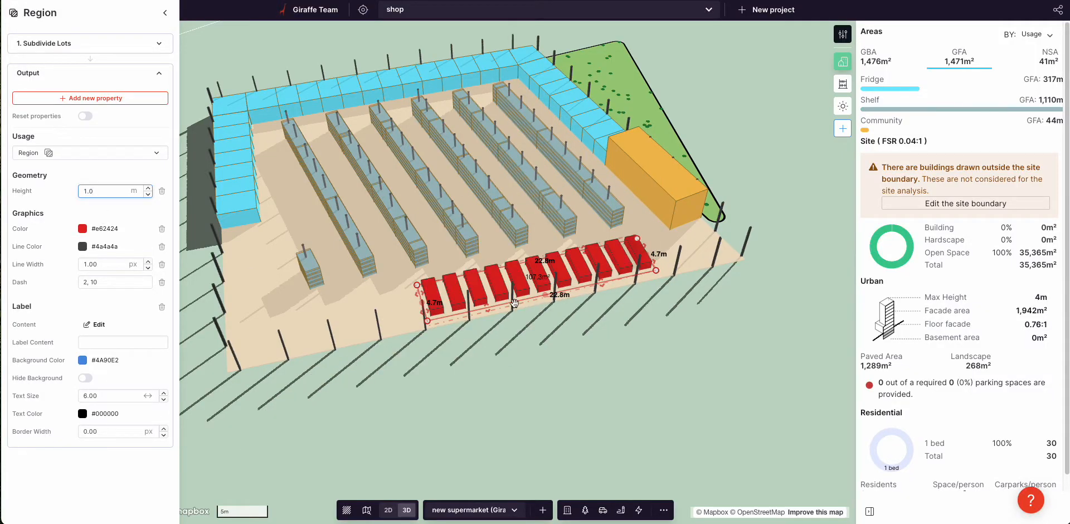
click(78, 49)
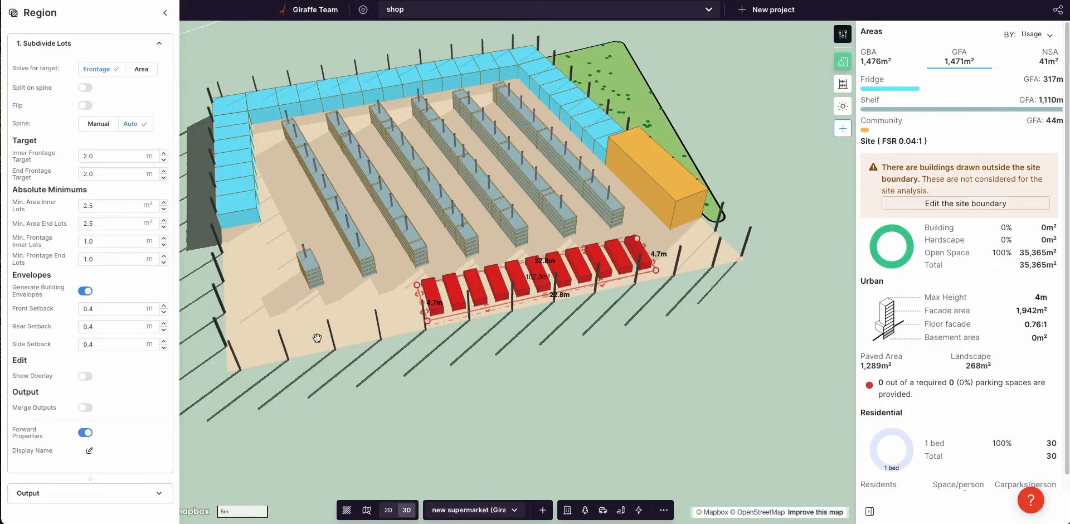
Step: Set lot frontage target 3.0 m and side setback 1.1 m, then shorten the row
click(114, 344)
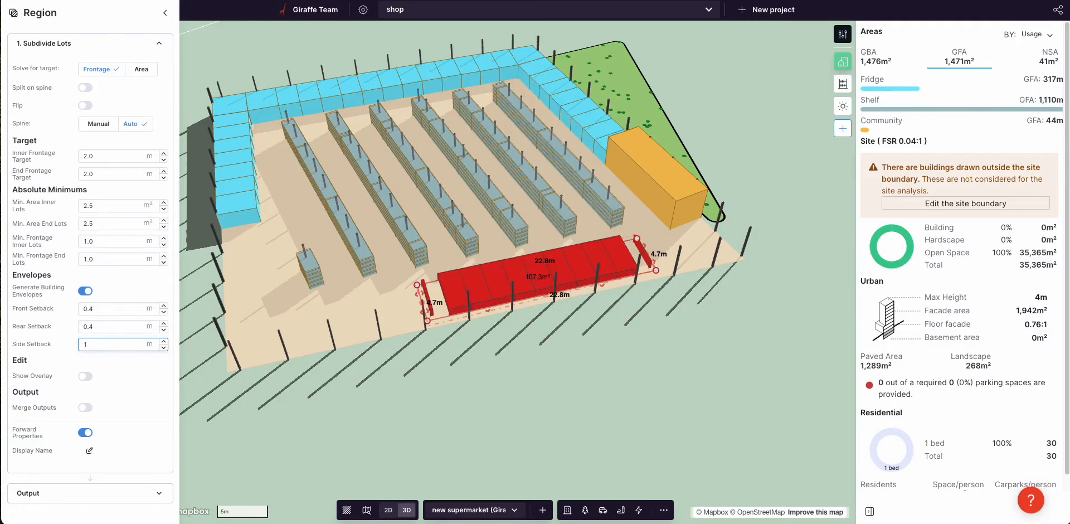
text(.0)
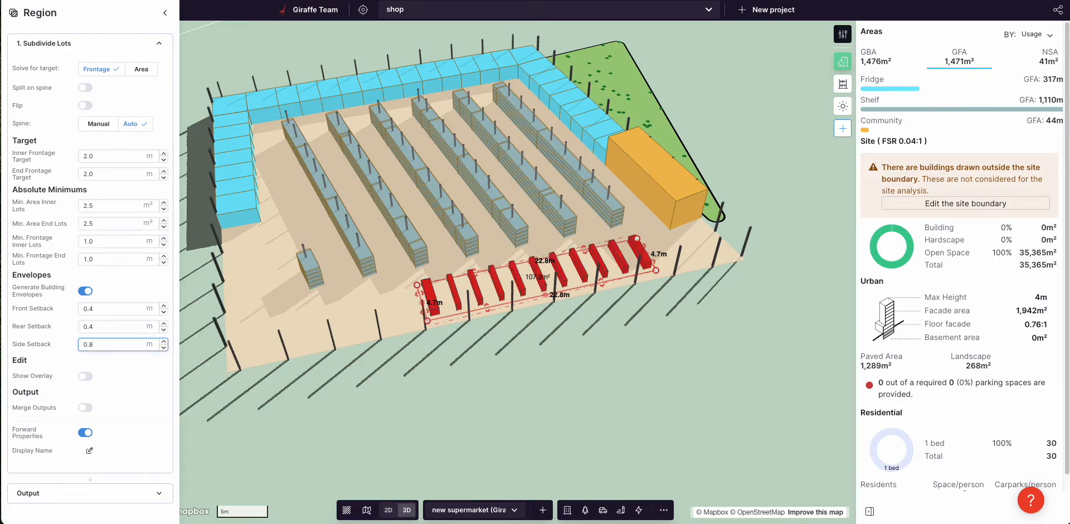
double_click(106, 155)
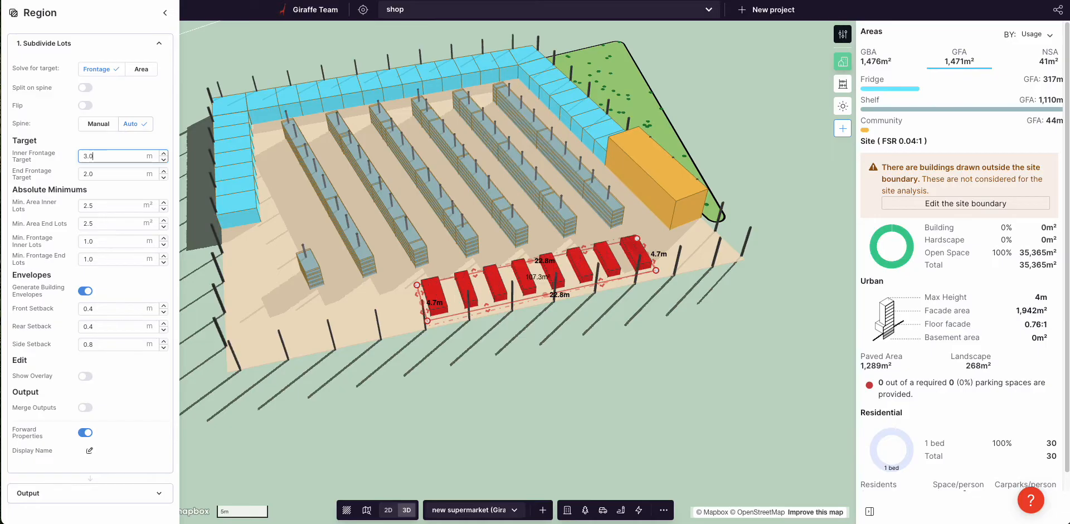
click(110, 346)
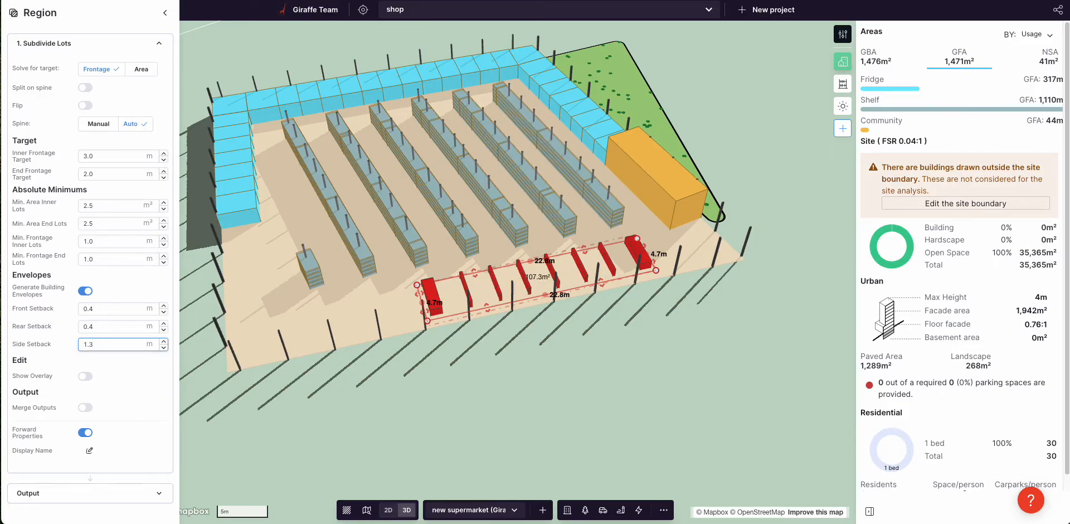
text(.1)
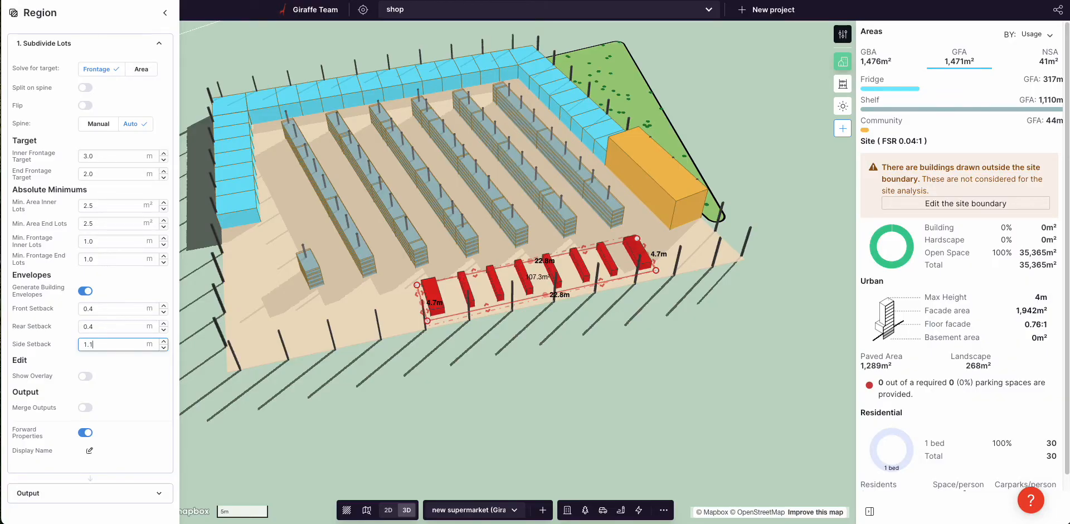
drag(418, 295, 474, 291)
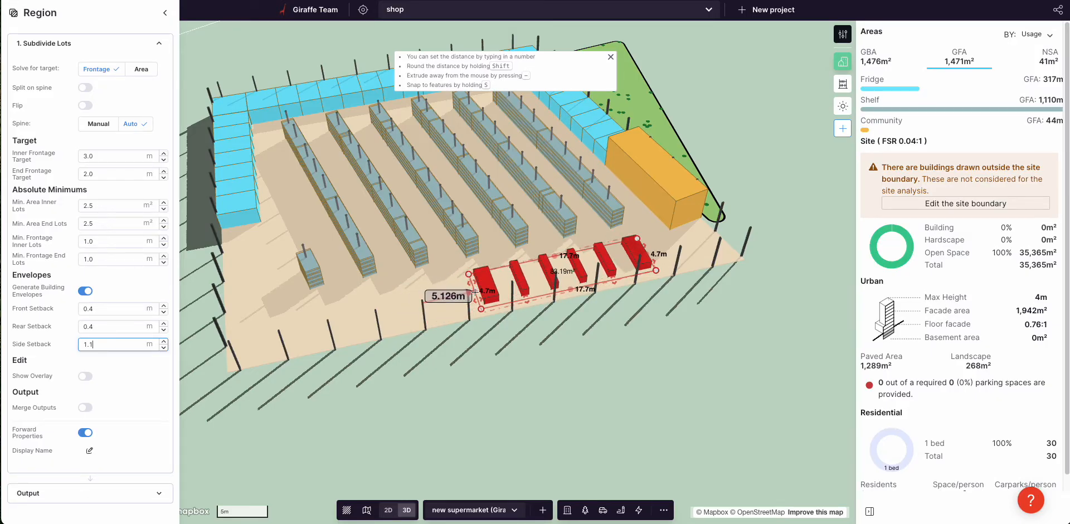
click(480, 349)
Step: Enlarge the green tree park by pulling one of its corners outward
right_drag(480, 348, 503, 348)
scroll(503, 349, down, 3)
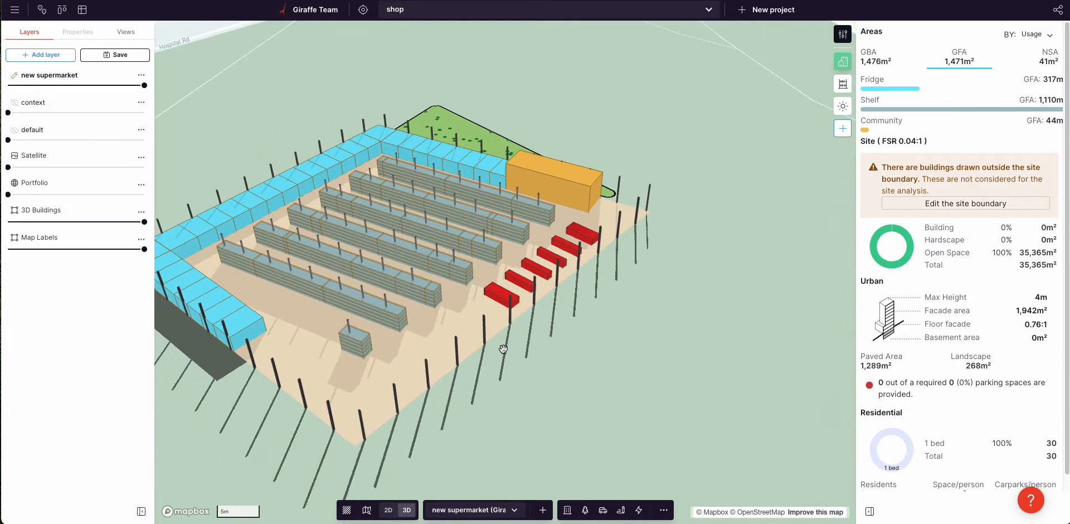
mouse_move(617, 364)
right_down()
mouse_move(538, 356)
mouse_move(614, 365)
right_up()
click(683, 147)
drag(703, 126, 719, 132)
click(742, 119)
Step: Nudge the park slightly up in the flat top-down map, then tilt back to 3D
scroll(652, 209, down, 2)
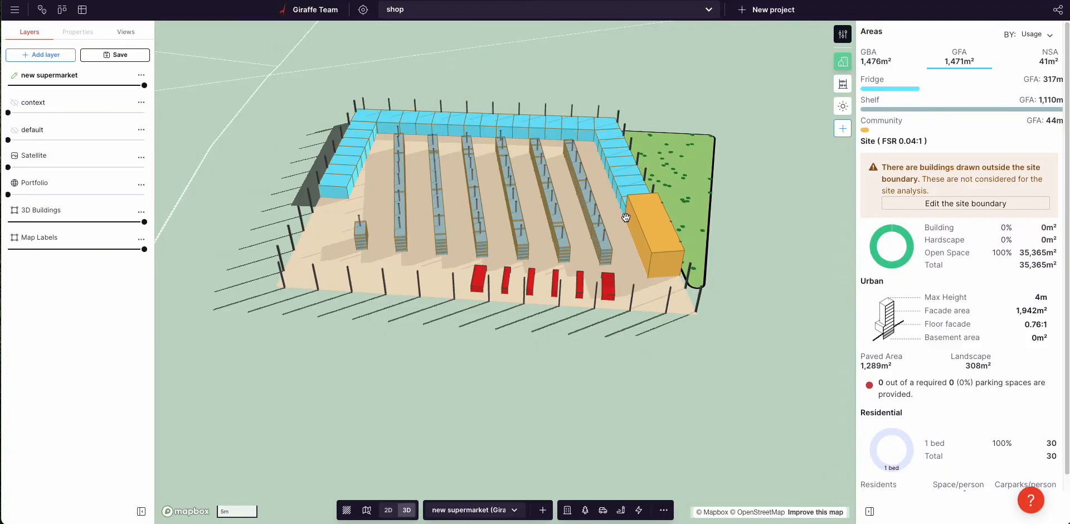
right_drag(509, 286, 515, 291)
scroll(514, 290, down, 1)
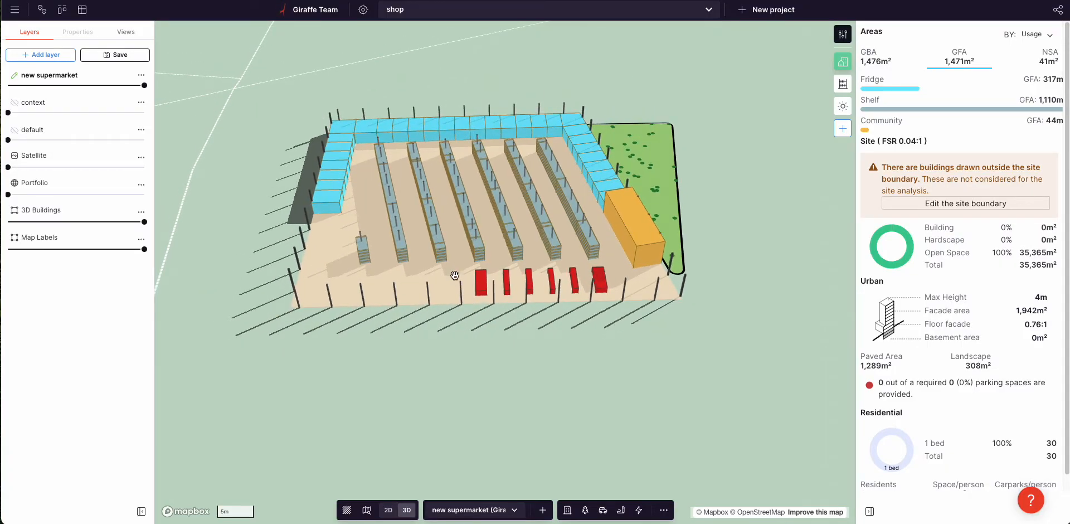
right_drag(454, 276, 457, 284)
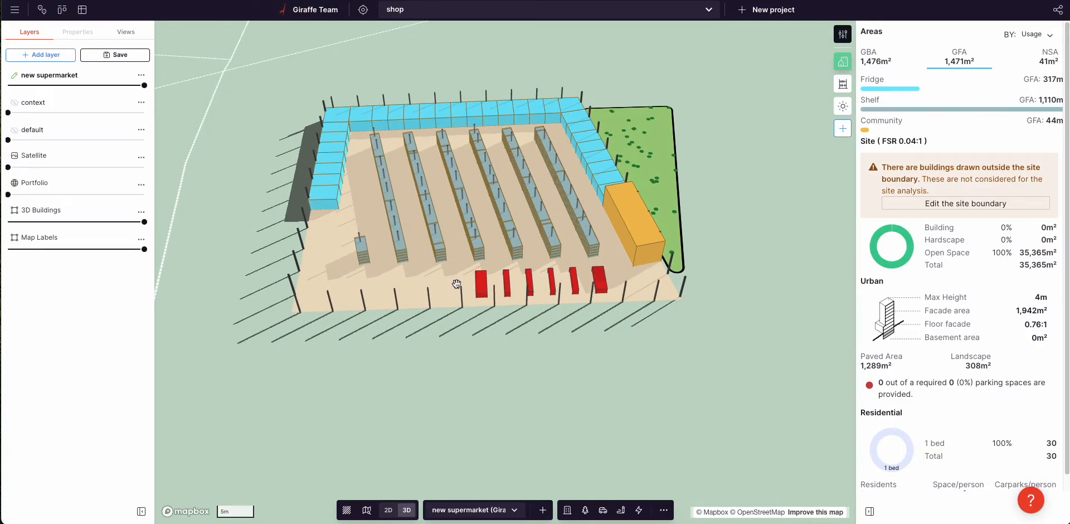
right_click(456, 284)
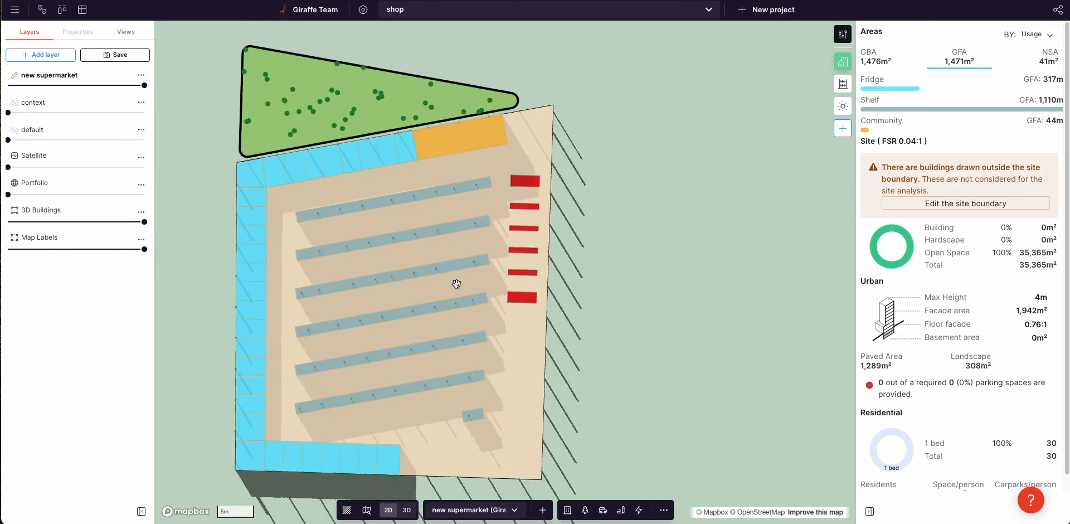
click(389, 135)
click(383, 117)
drag(380, 118, 380, 107)
click(628, 158)
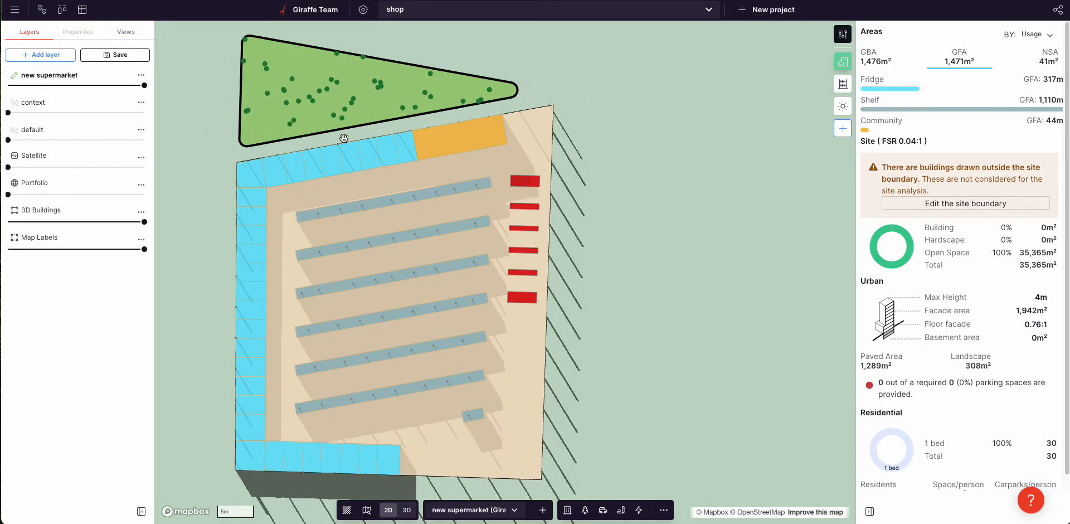
scroll(320, 153, down, 1)
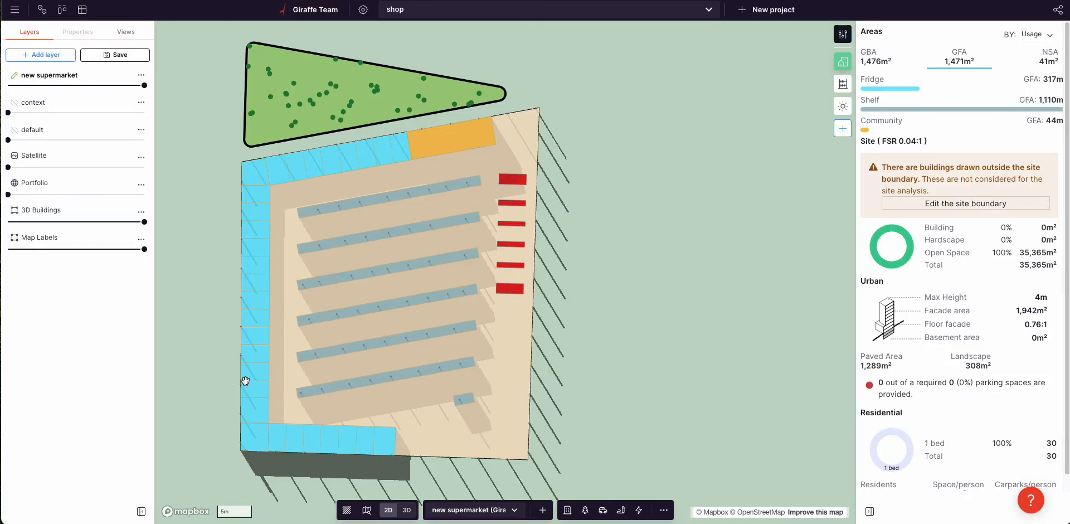
mouse_move(615, 378)
right_down()
mouse_move(633, 385)
mouse_move(602, 374)
right_up()
Step: Set the supermarket's Plaza floor colour to pale blue #a8e9ef
click(430, 345)
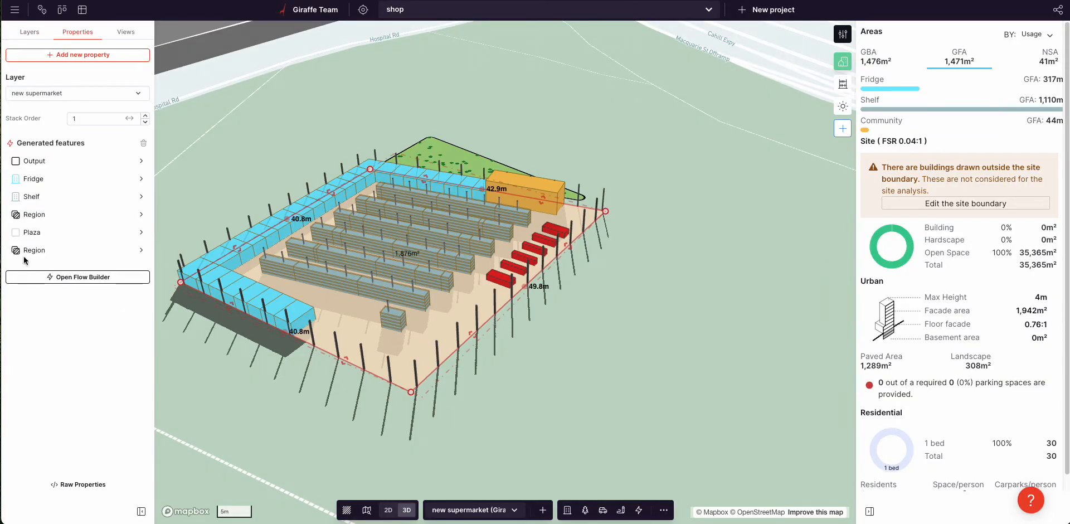
click(60, 232)
click(82, 161)
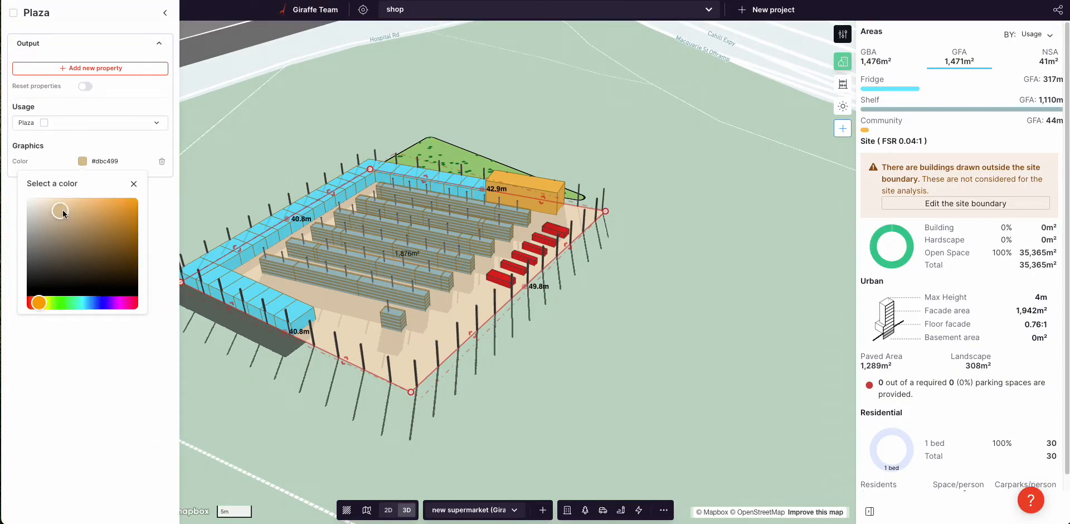
click(85, 303)
click(62, 206)
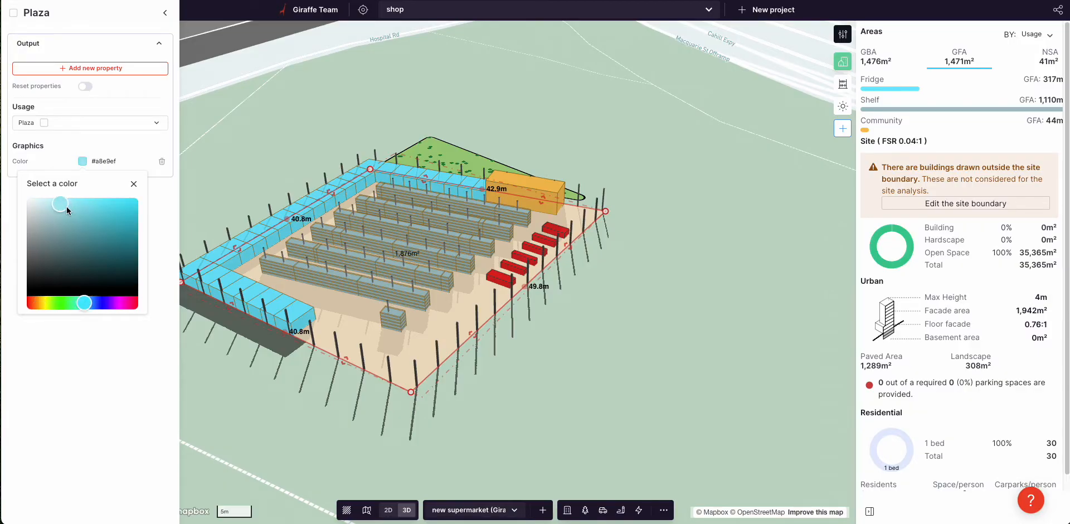
click(454, 406)
Step: Orbit around the supermarket site to inspect the pale-blue plaza floor
click(401, 332)
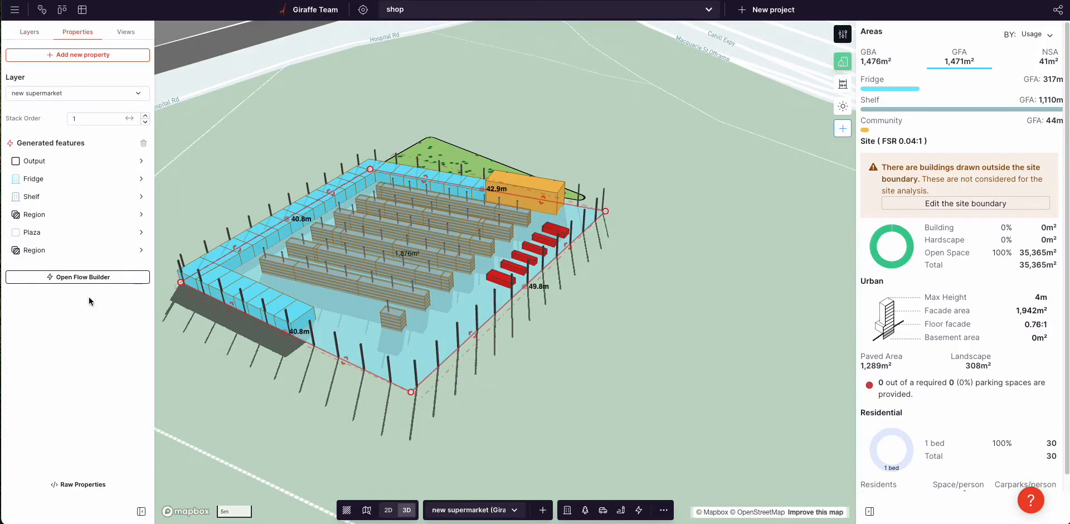
right_drag(351, 195, 345, 214)
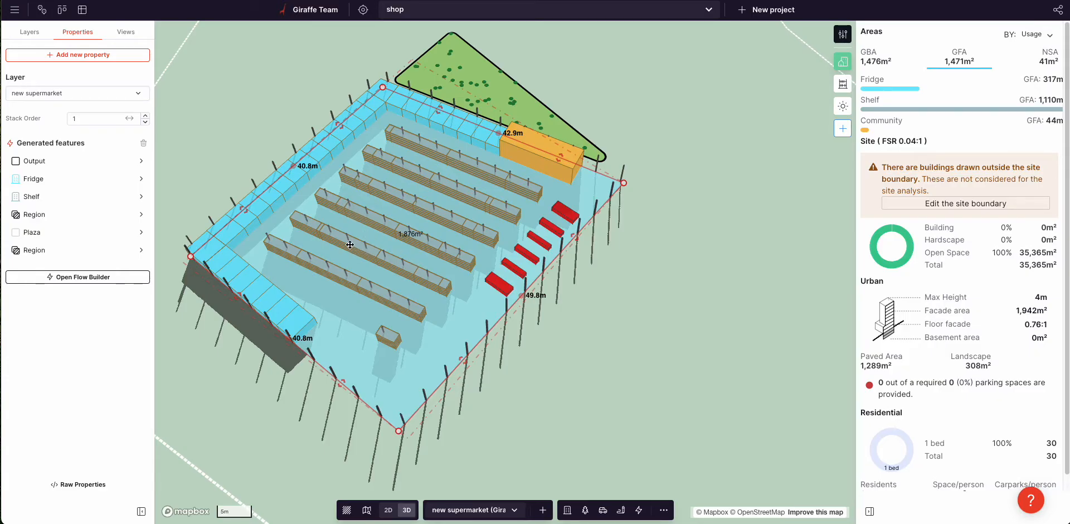
right_drag(483, 312, 462, 288)
click(494, 343)
right_drag(648, 347, 649, 293)
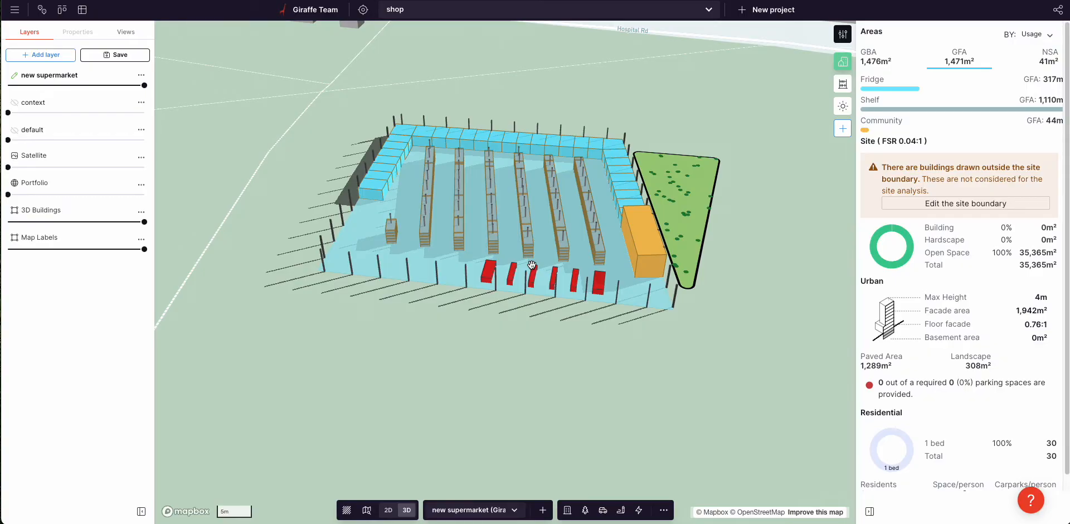
Step: Select the supermarket site to list its fridge, shelf, plaza and region features (1,471 m² GFA)
right_drag(535, 249, 473, 334)
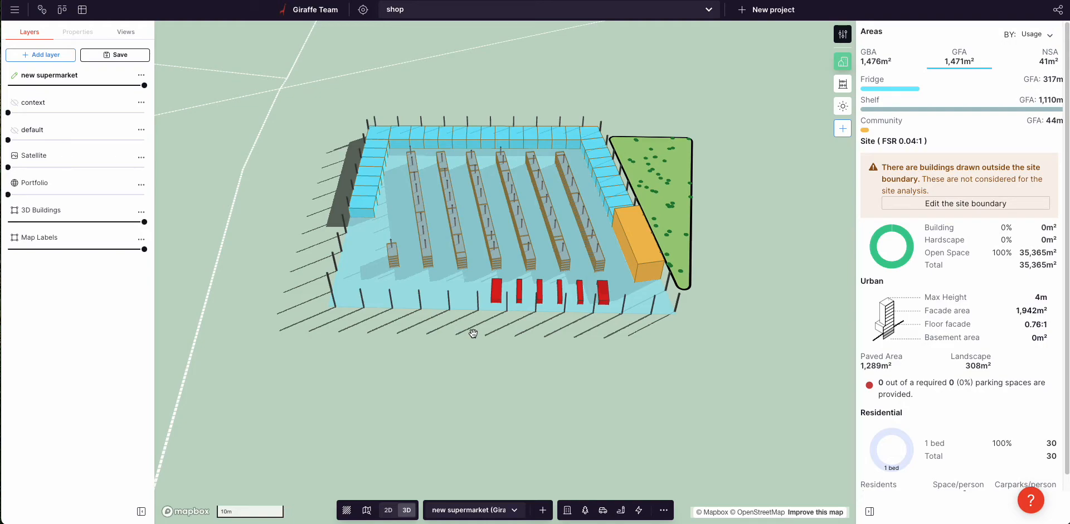
click(445, 235)
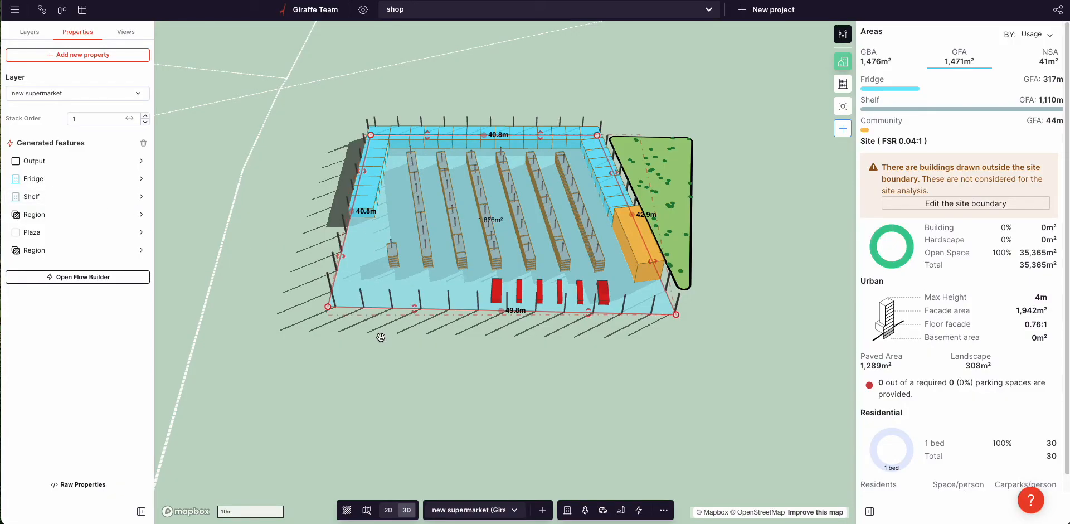
right_drag(371, 337, 387, 347)
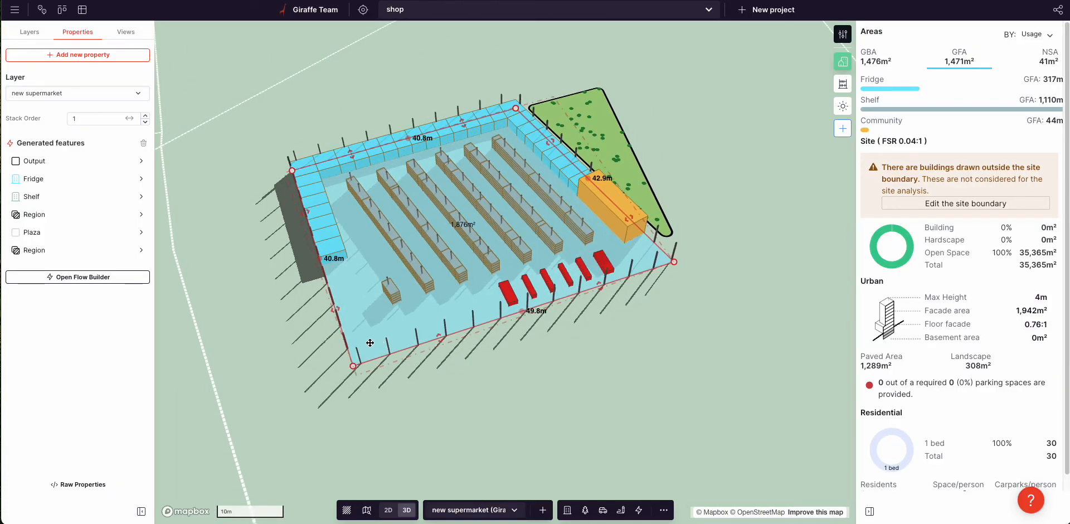
Step: Open the site's feature flow graph and bring the Apartment step into view
click(72, 279)
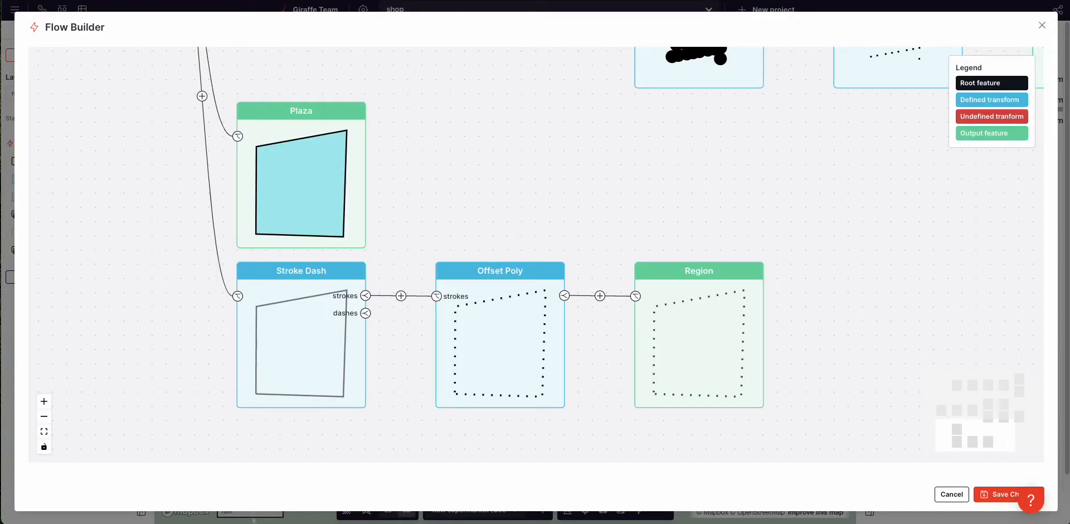
drag(633, 149, 542, 287)
scroll(542, 287, down, 5)
drag(660, 278, 595, 353)
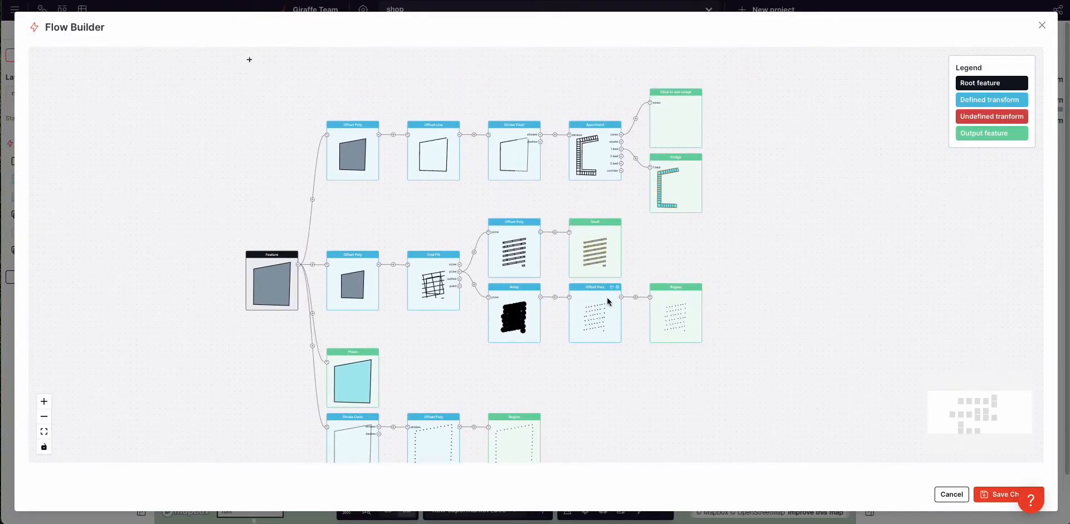
scroll(574, 117, up, 3)
scroll(575, 120, up, 2)
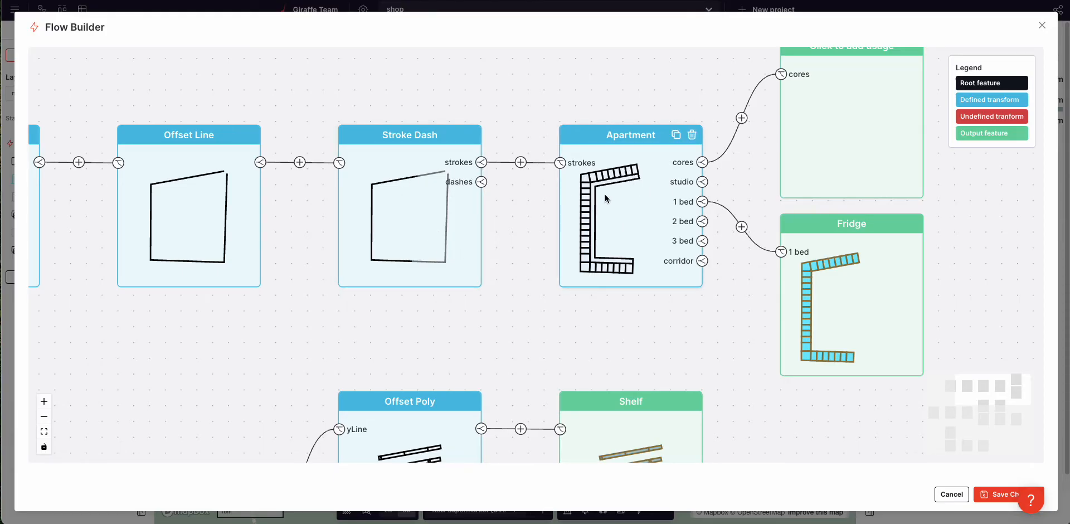
Step: Insert a Stroke Dash before Apartment with 10.0 m start offset and 200.00 m spacing
click(521, 162)
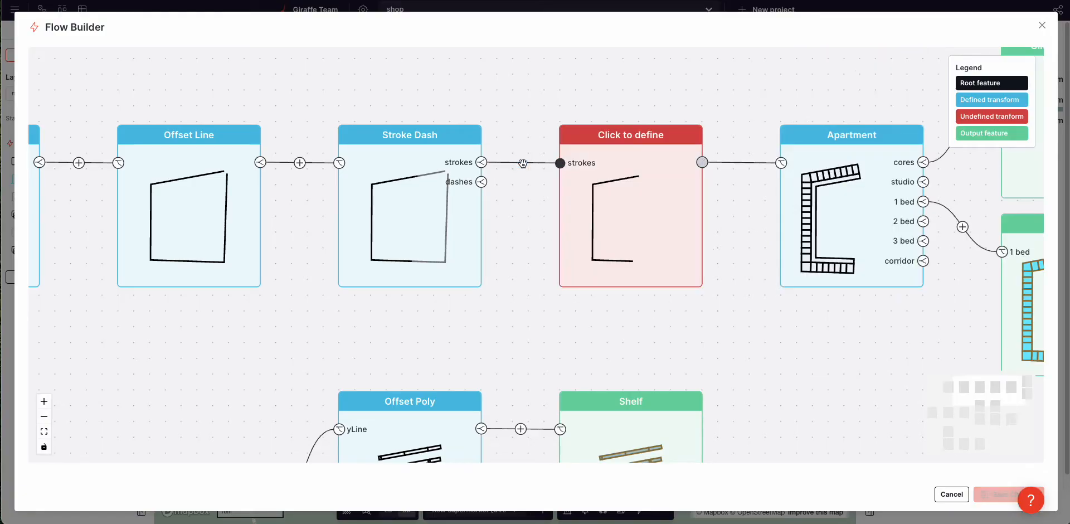
click(613, 185)
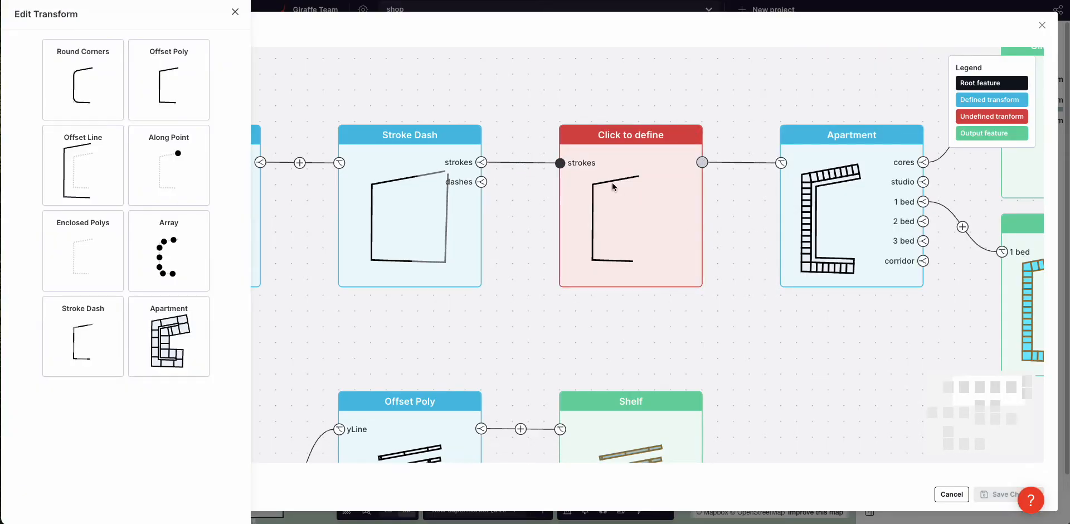
click(99, 324)
click(157, 164)
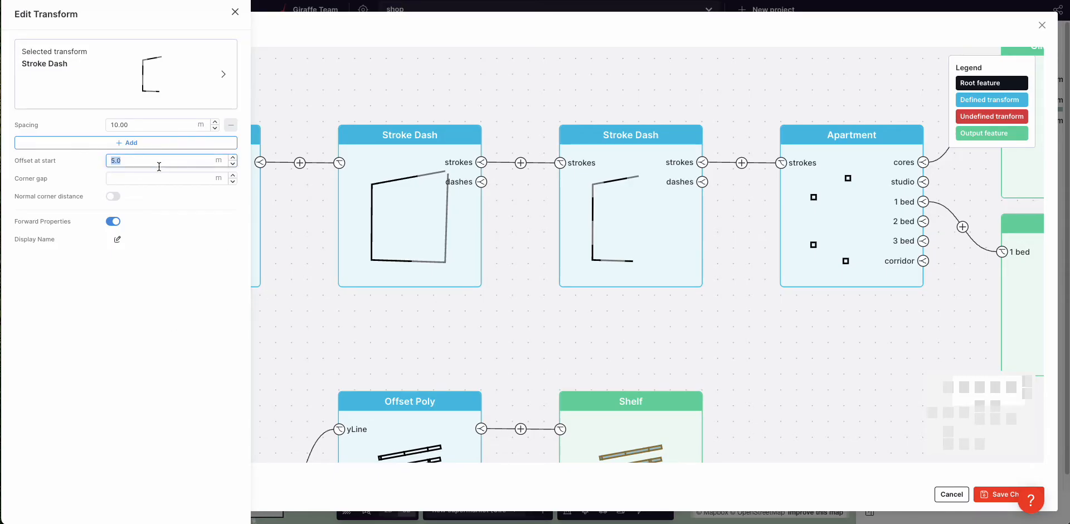
text(10.0)
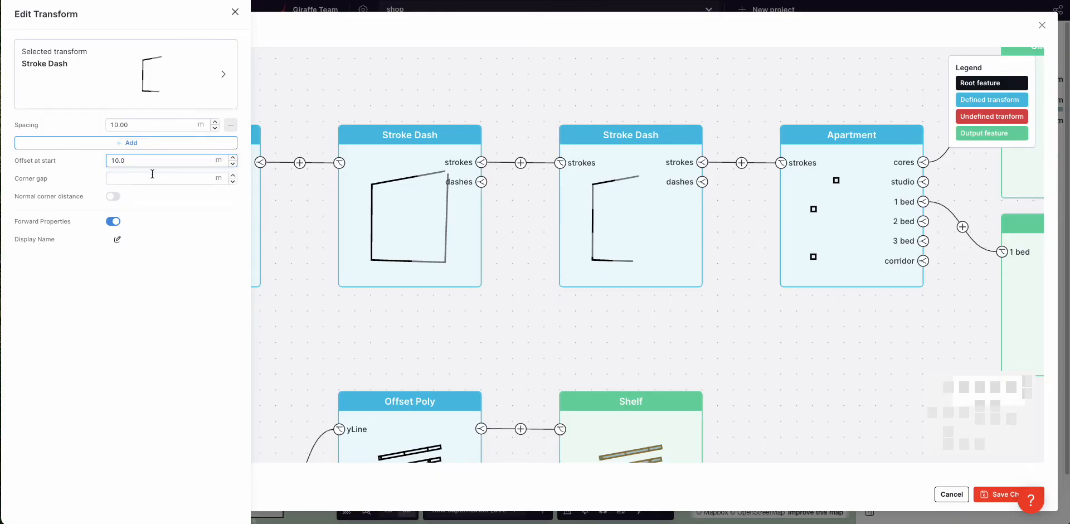
click(142, 126)
text(200.00)
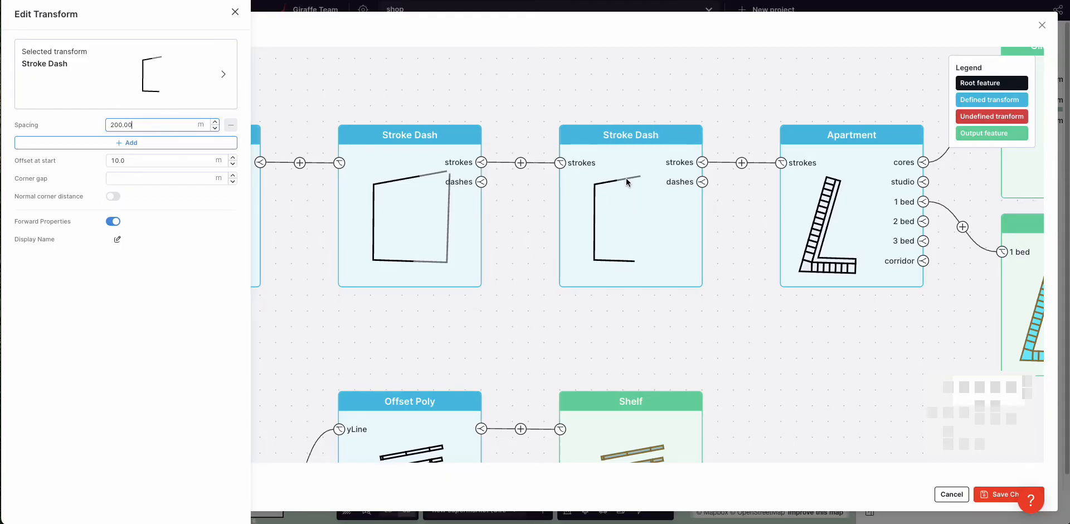
click(725, 316)
drag(766, 368, 650, 254)
Step: Define the dashes step as an Offset Poly with 5.0 m distance on the right side
click(559, 274)
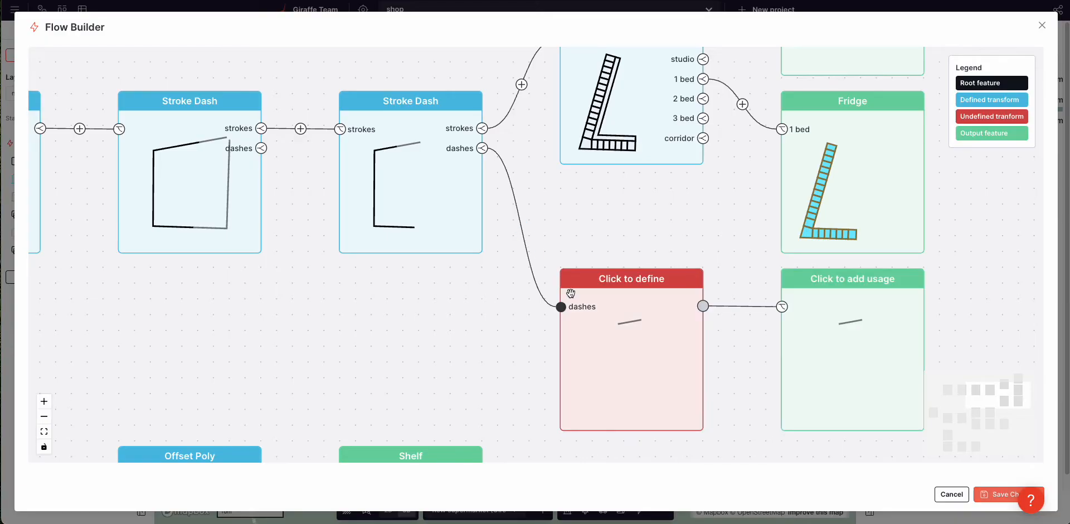
click(618, 337)
click(172, 88)
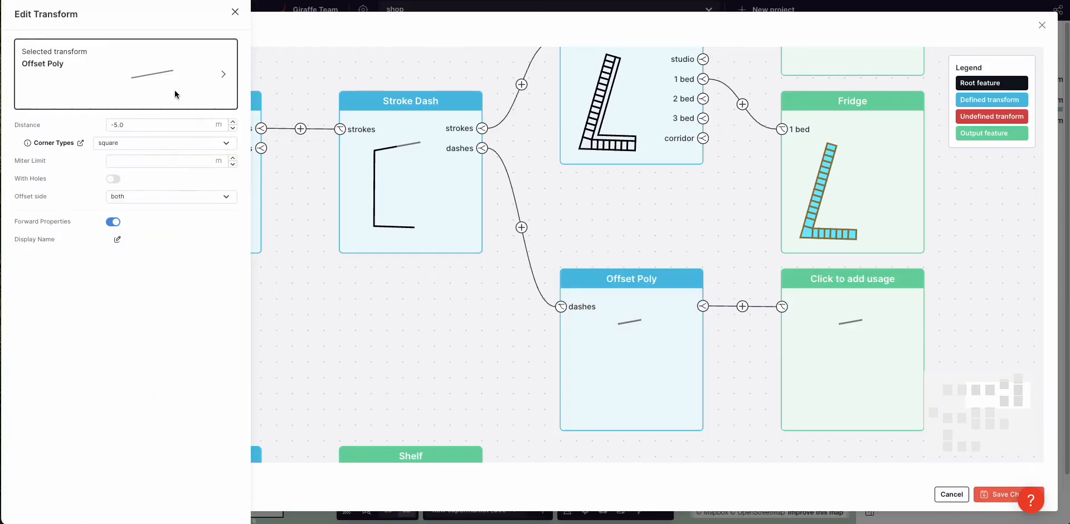
click(165, 196)
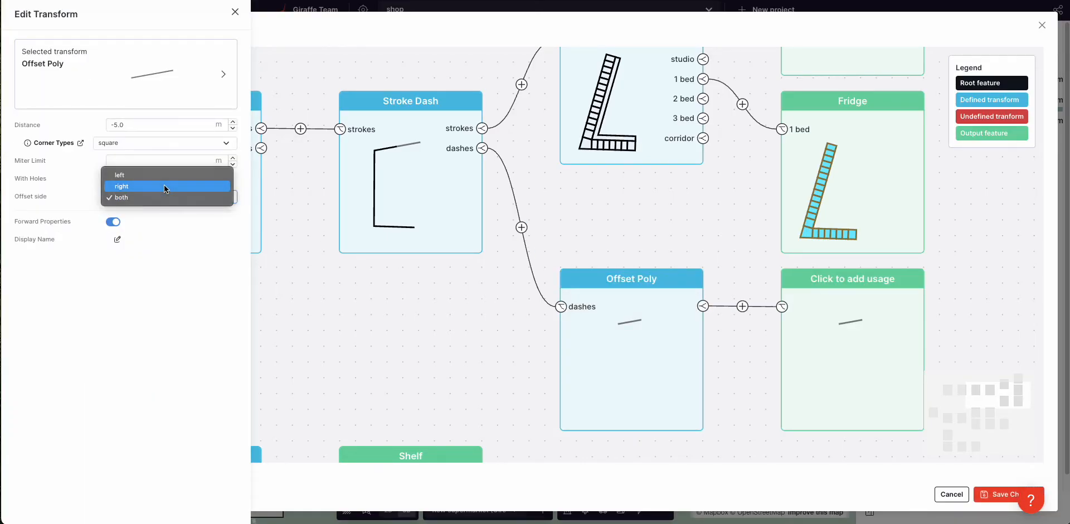
click(165, 186)
double_click(176, 126)
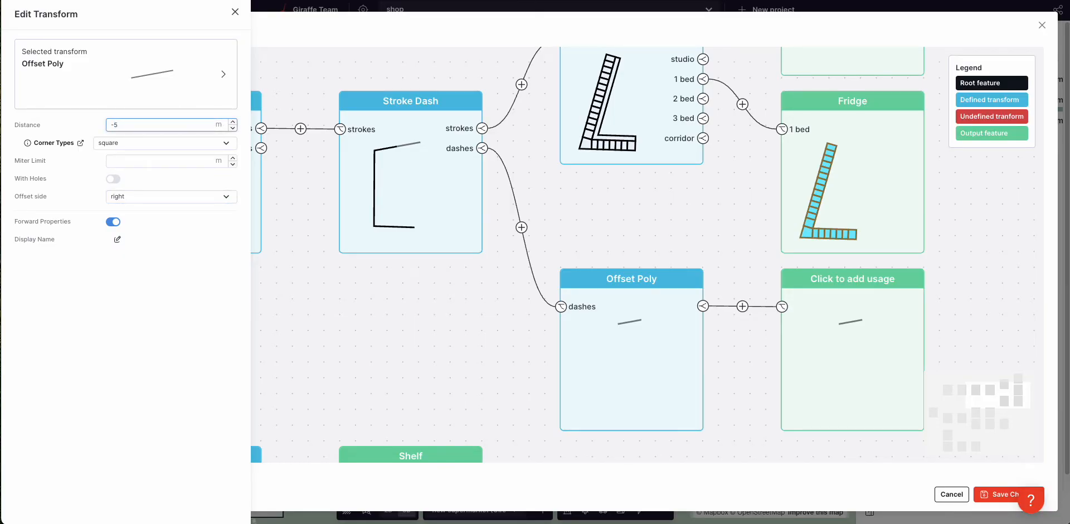
text(5.0)
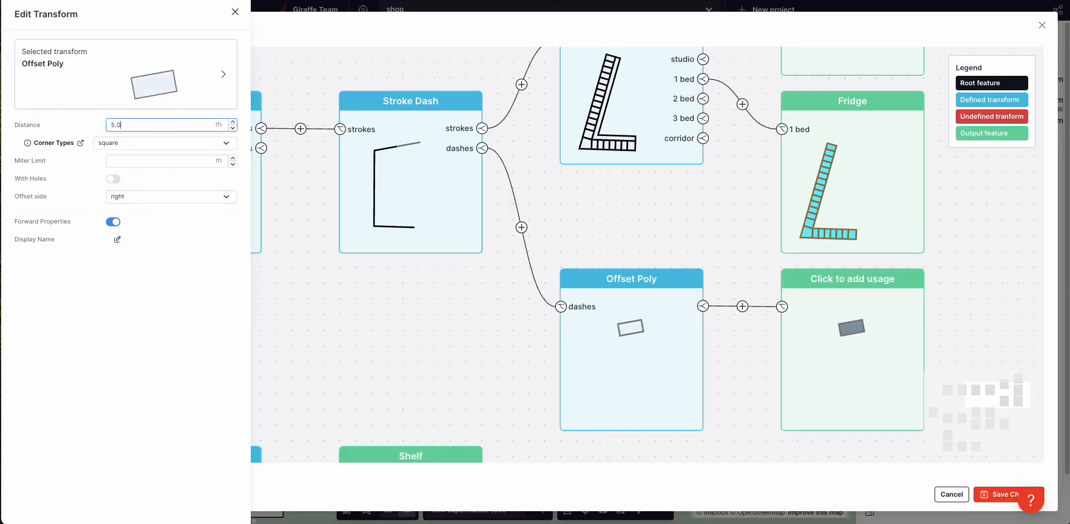
click(148, 193)
click(145, 187)
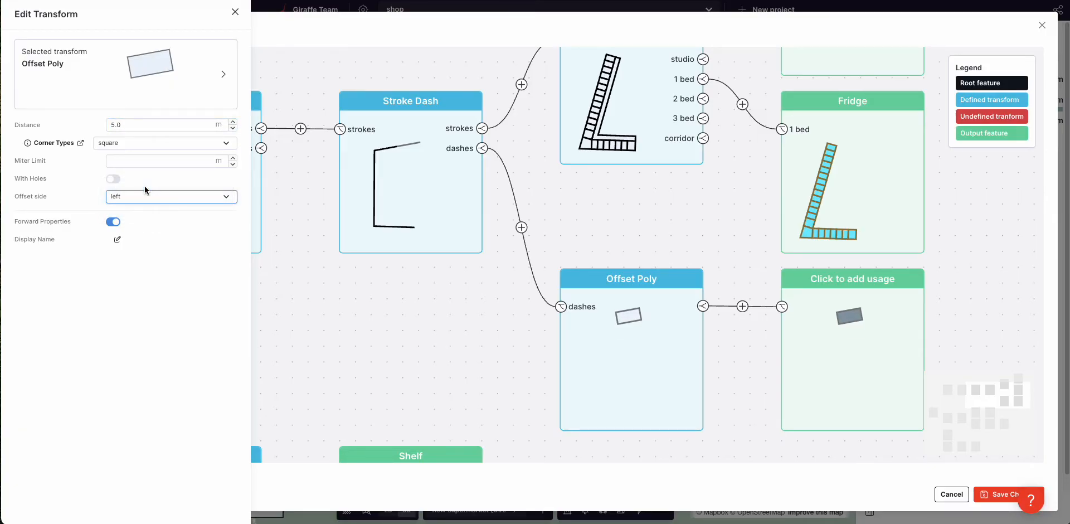
click(143, 196)
click(141, 208)
click(888, 319)
Step: Assign the Community usage to the new block and save the graph changes
click(60, 97)
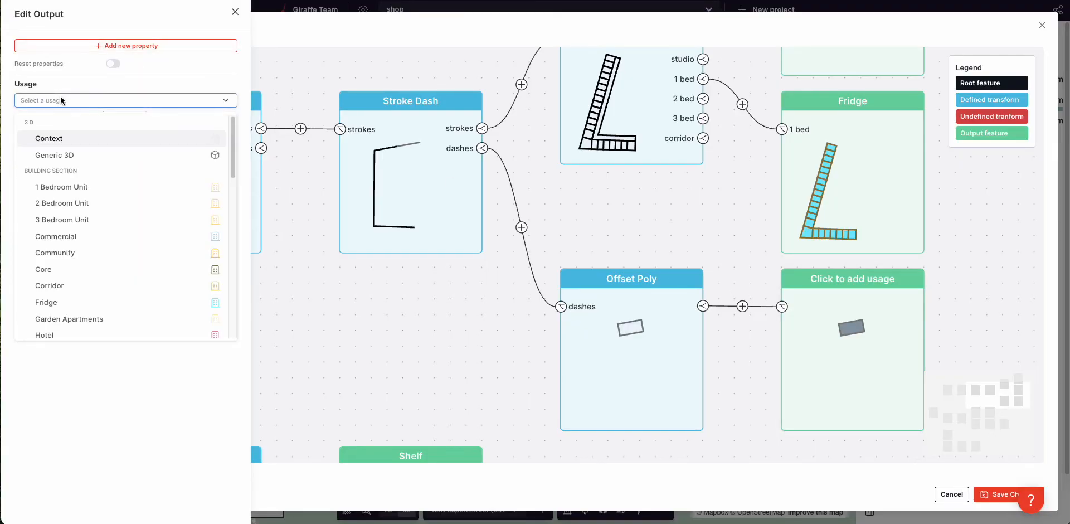
text(c)
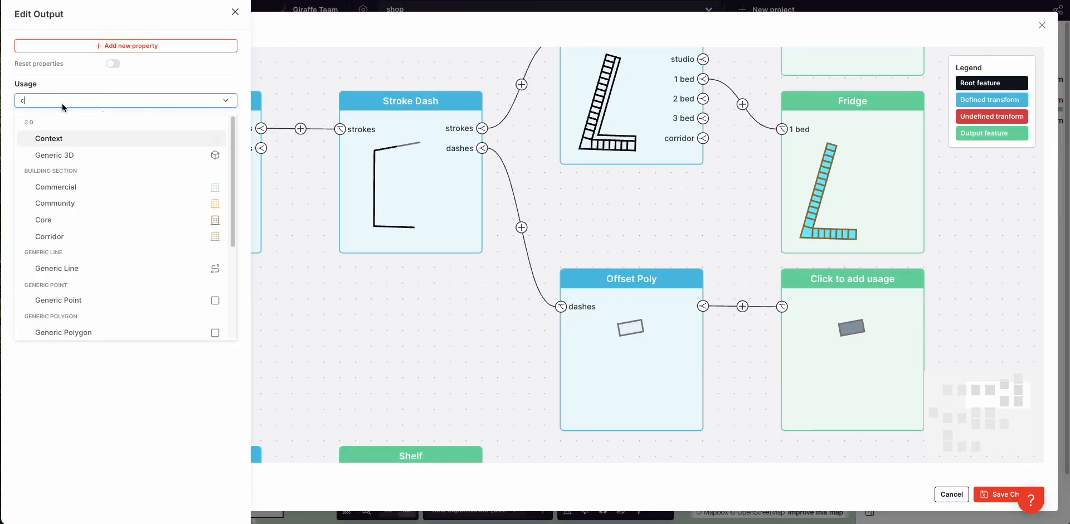
click(82, 205)
click(353, 303)
scroll(365, 307, down, 1)
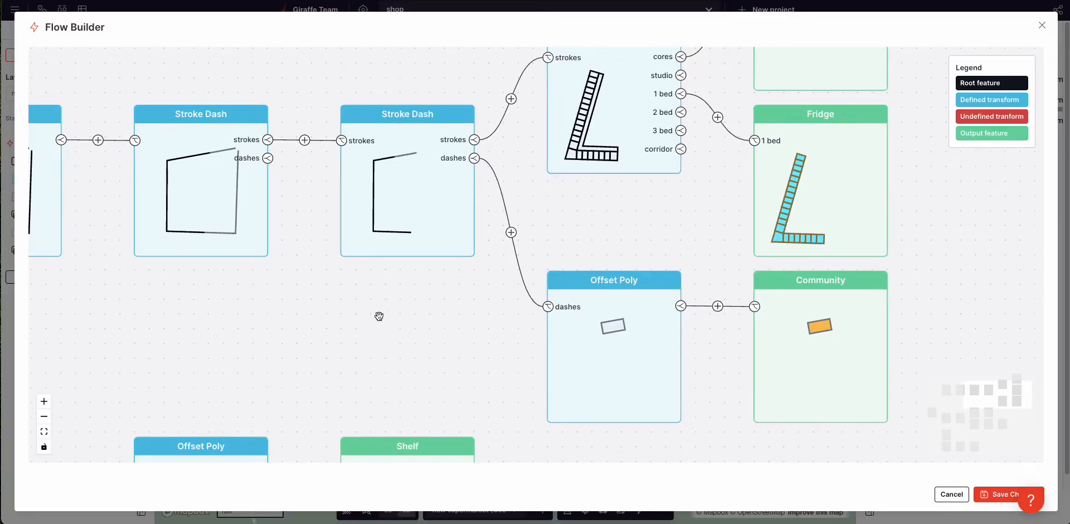
drag(590, 217, 559, 266)
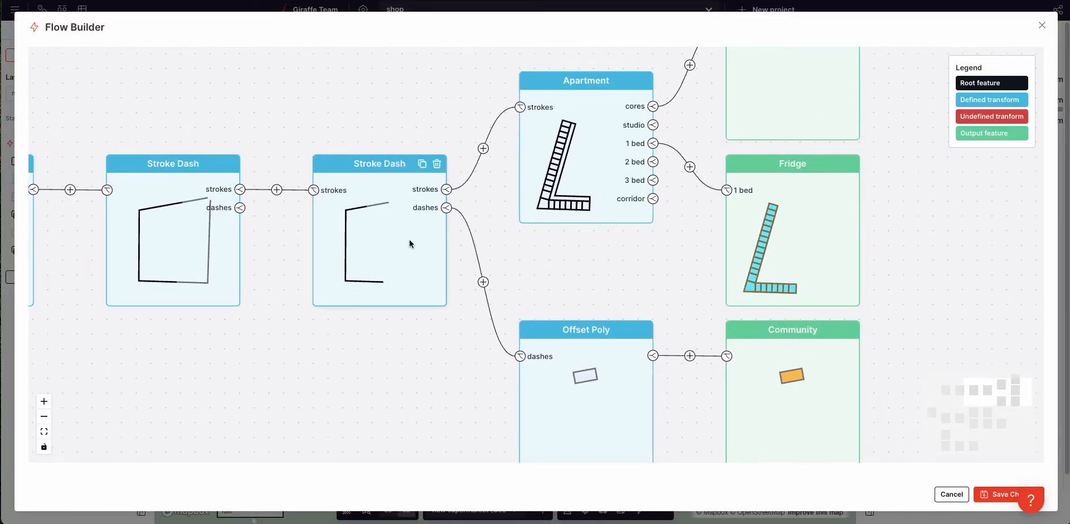
click(1003, 494)
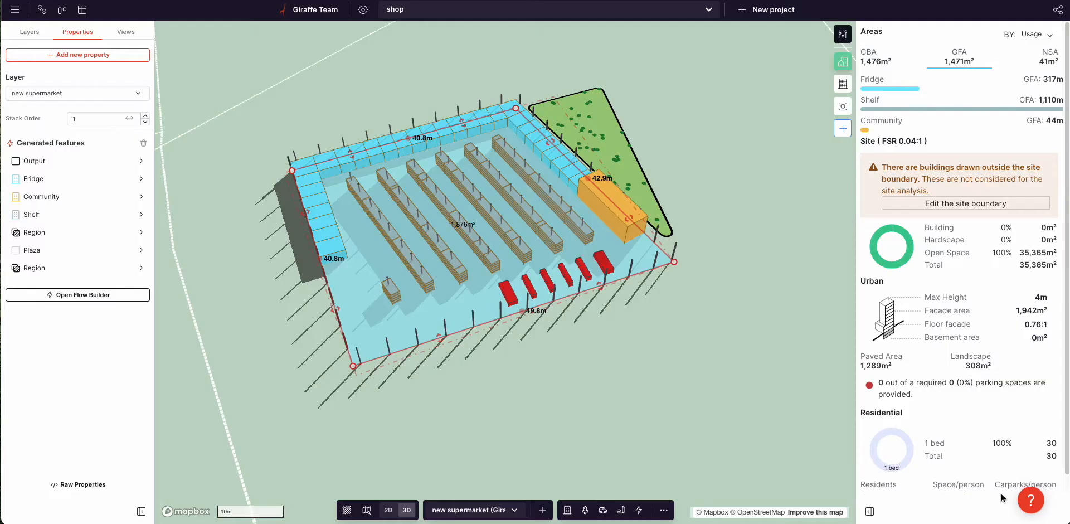
Step: Move the orange Community block to the right of the plan
click(723, 274)
click(634, 232)
click(717, 248)
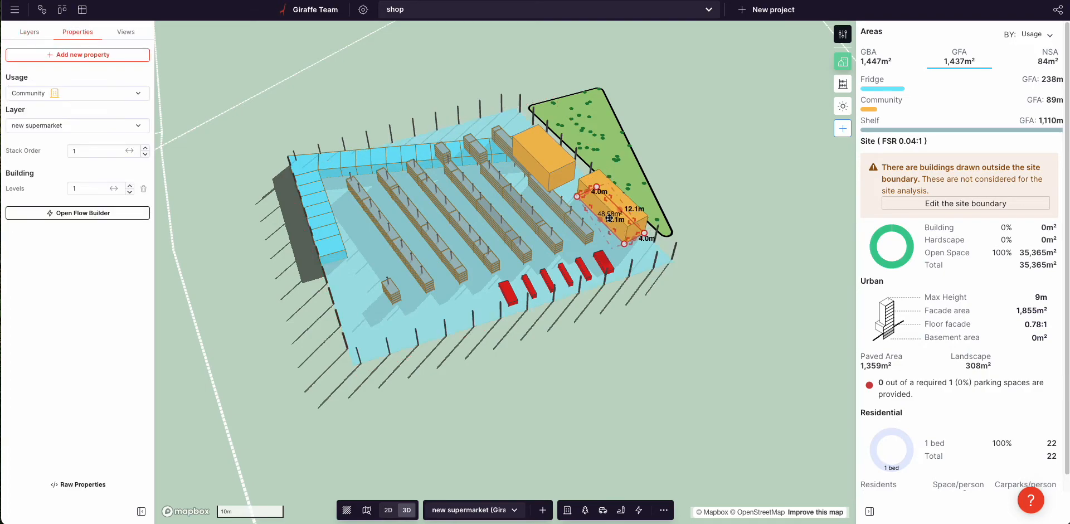
drag(725, 206, 771, 210)
click(736, 291)
right_drag(674, 280, 685, 311)
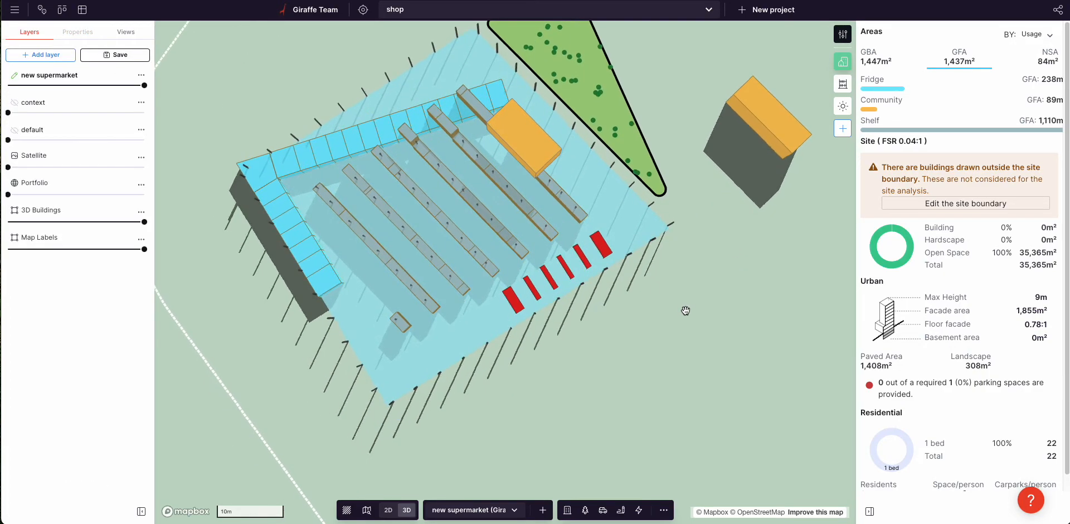
Step: Enlarge the supermarket site by pushing its left and upper-left edges outward
click(396, 207)
scroll(396, 207, down, 3)
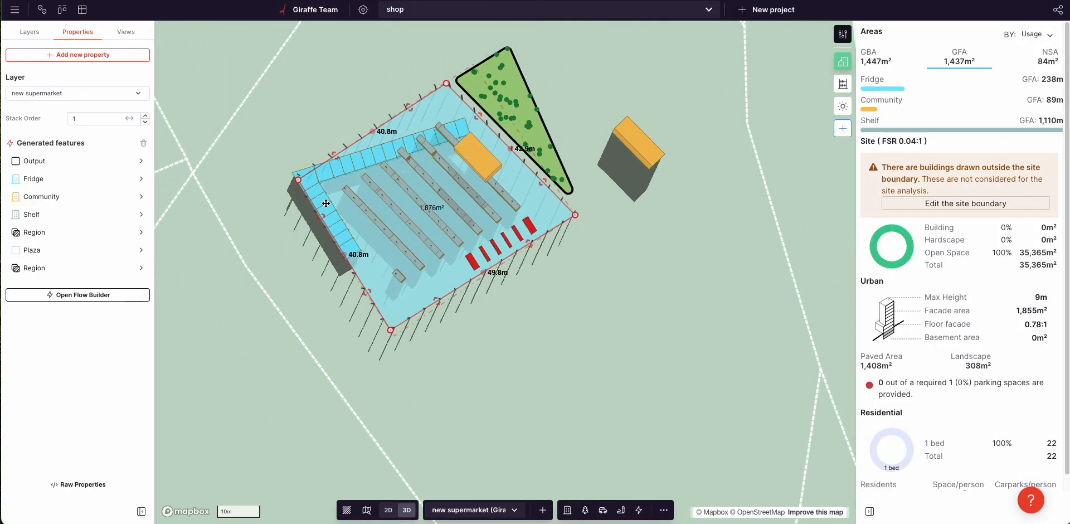
drag(317, 220, 304, 228)
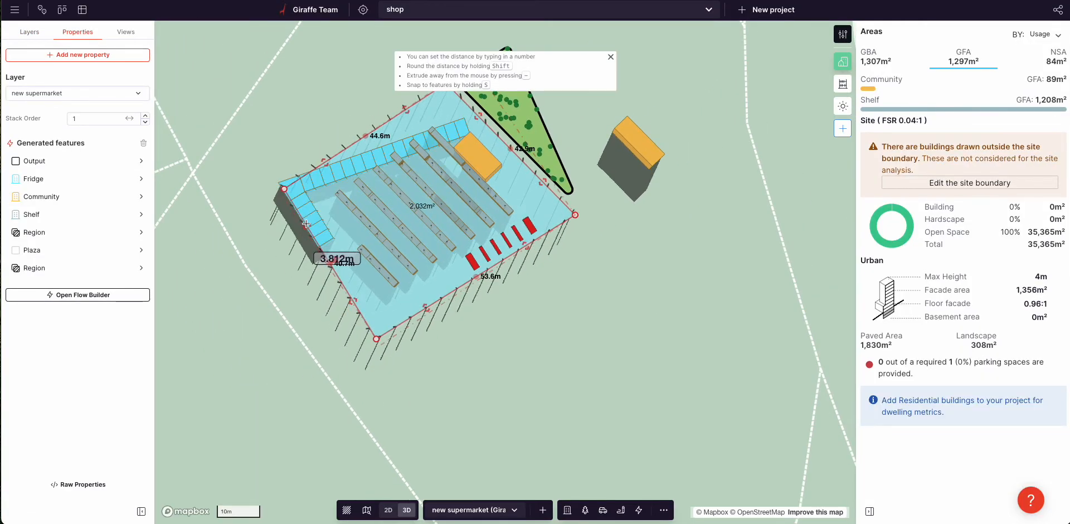
drag(406, 109, 404, 106)
right_drag(580, 258, 615, 277)
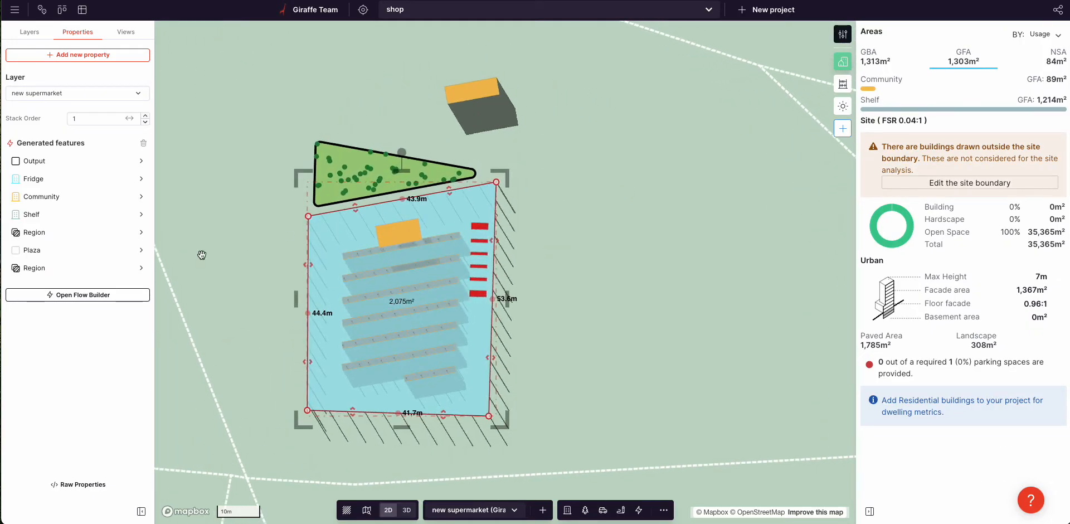
Step: Set the Community output's Offset Poly step 5 to offset on the left side
click(40, 197)
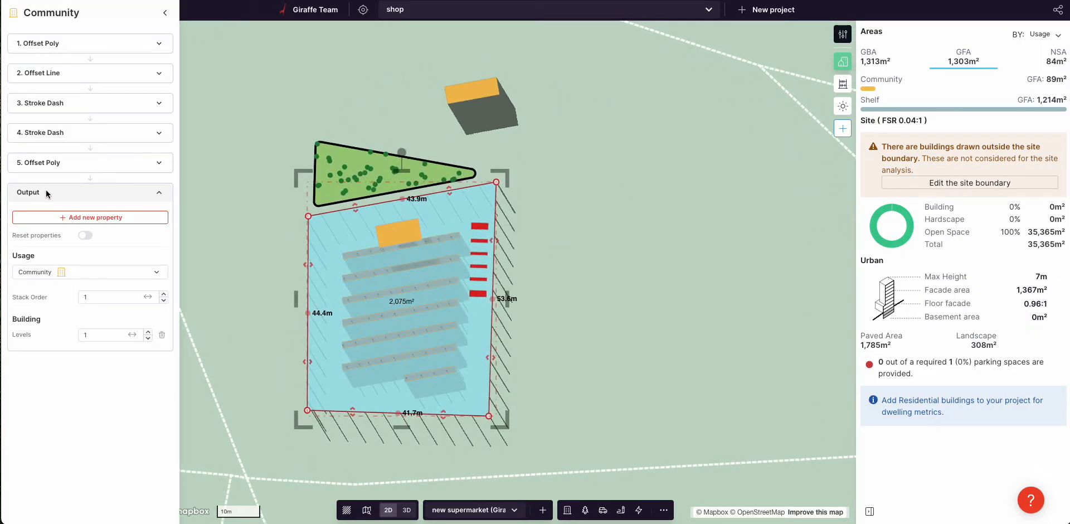
click(59, 161)
click(112, 258)
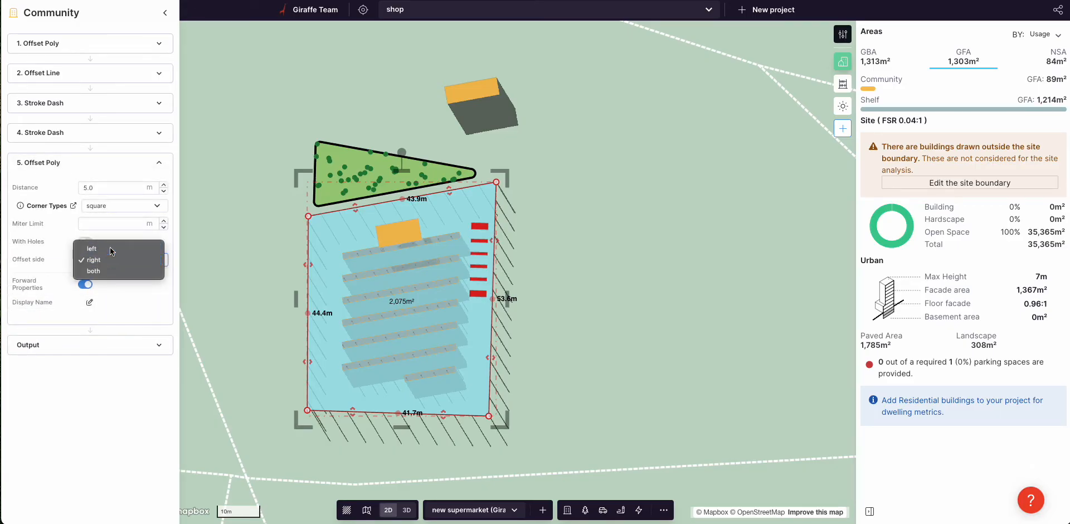
click(111, 251)
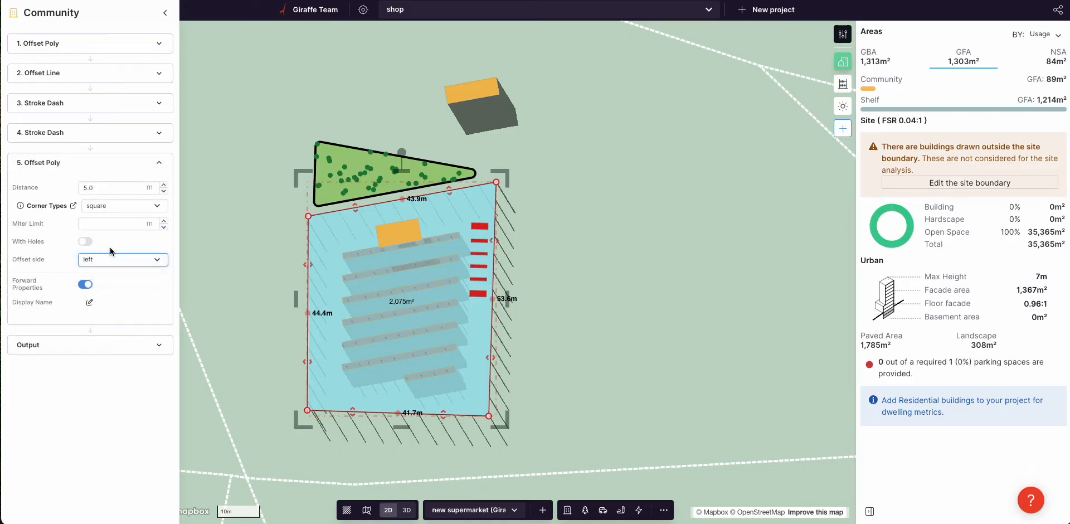
click(269, 260)
click(345, 267)
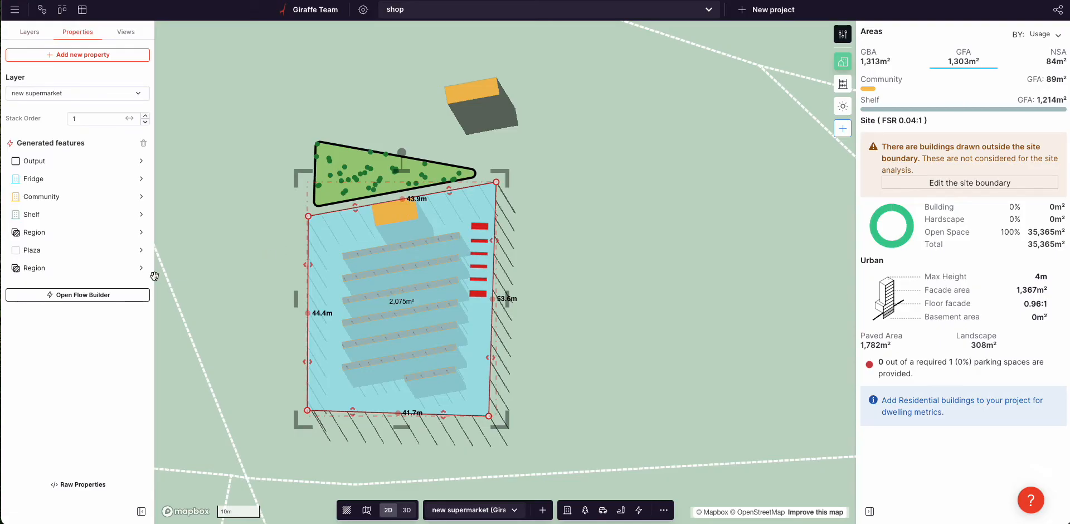
click(66, 296)
Step: Try Stroke Dash spacings of 50.00 and 100.00 and start offsets of 50.0 and 30.0
drag(559, 260, 545, 300)
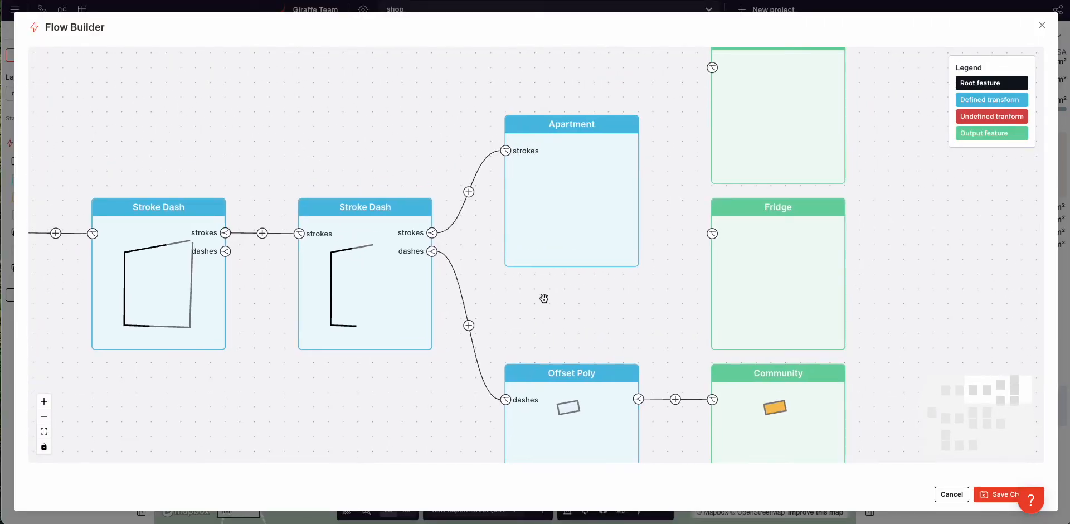
scroll(544, 298, down, 1)
mouse_move(395, 294)
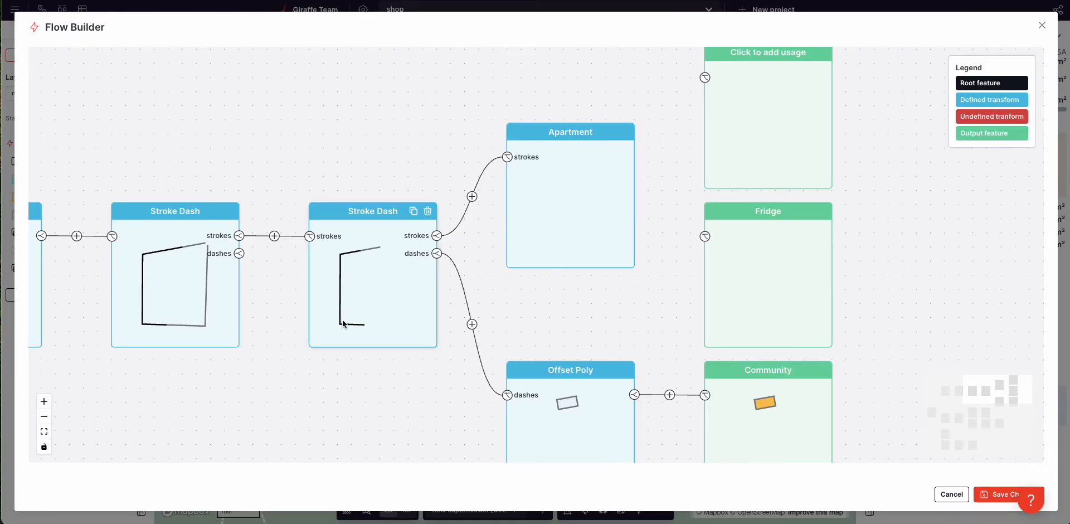
click(158, 303)
click(160, 125)
text(50.00)
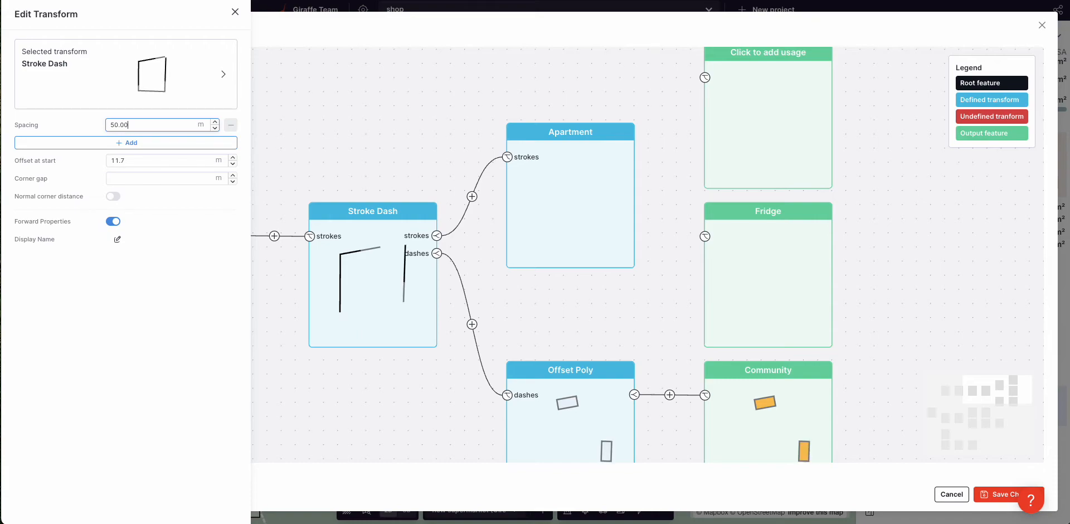
double_click(169, 123)
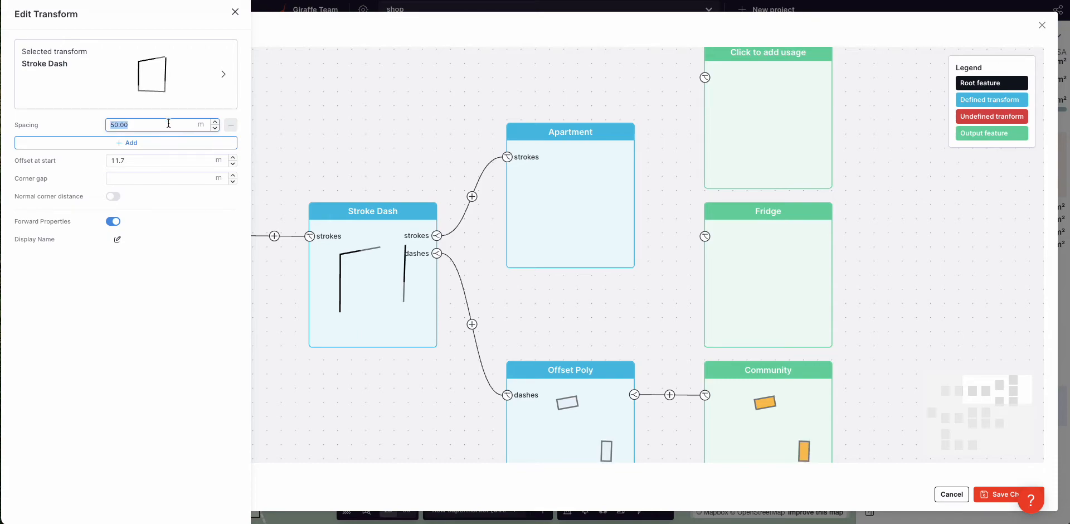
click(191, 142)
click(159, 147)
text(100.00)
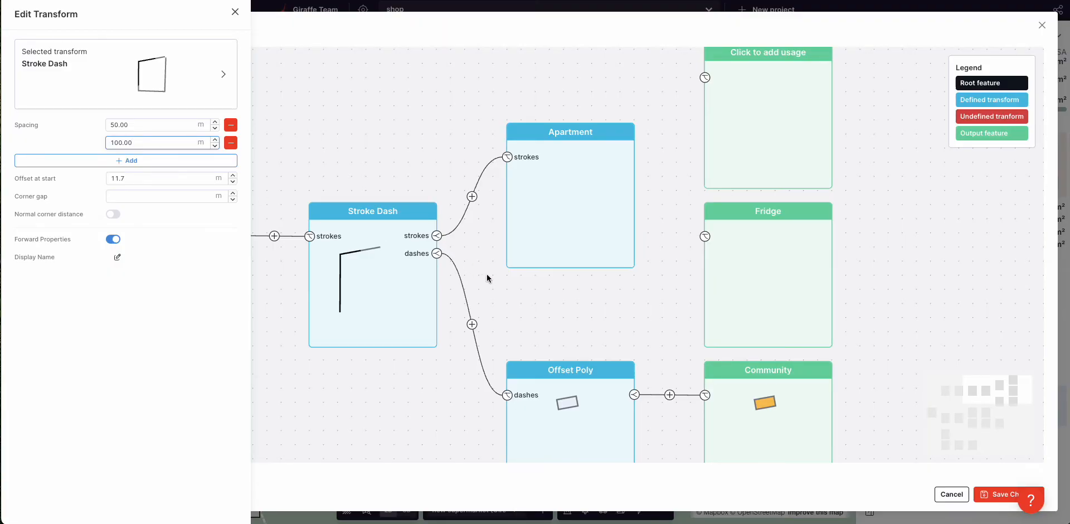
click(173, 180)
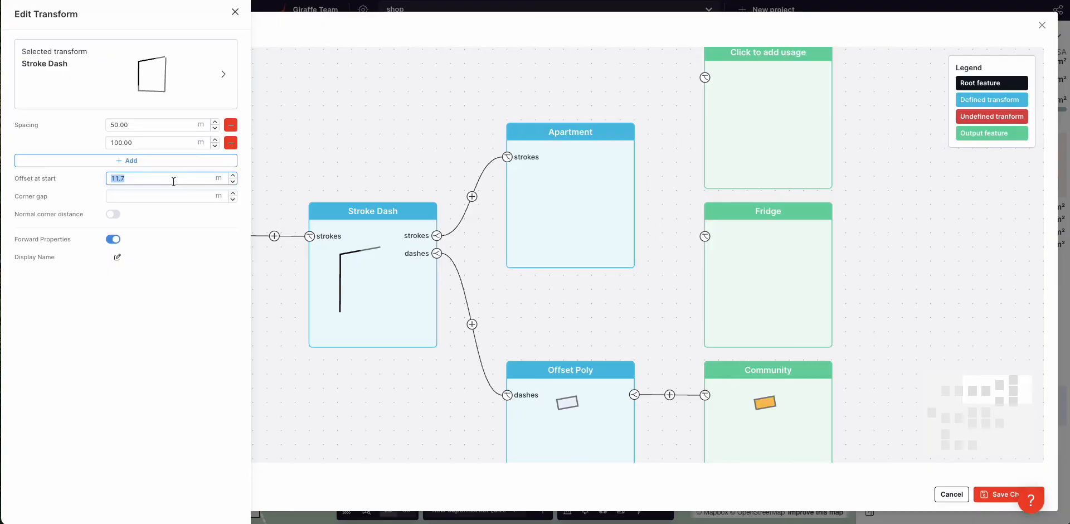
text(50.0)
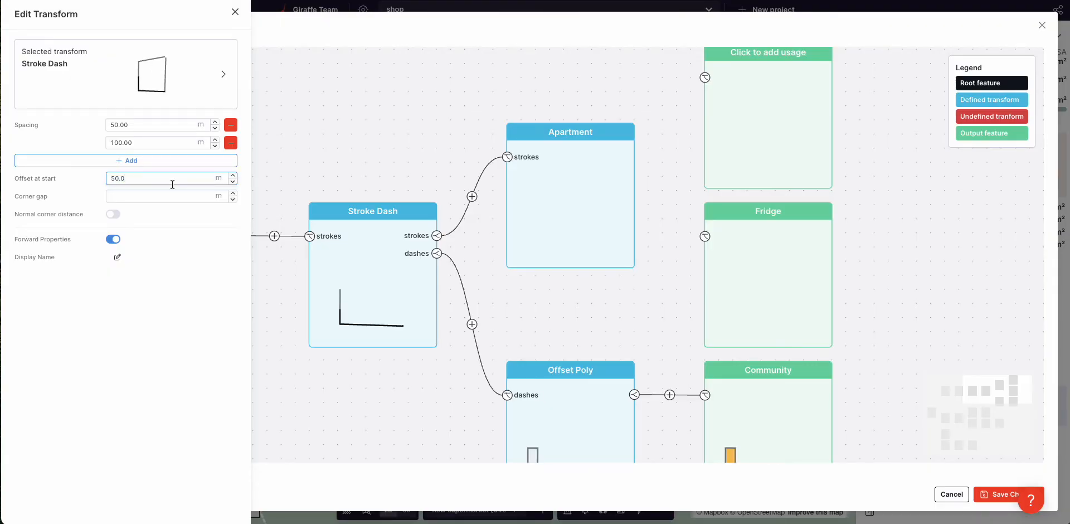
text(30.0)
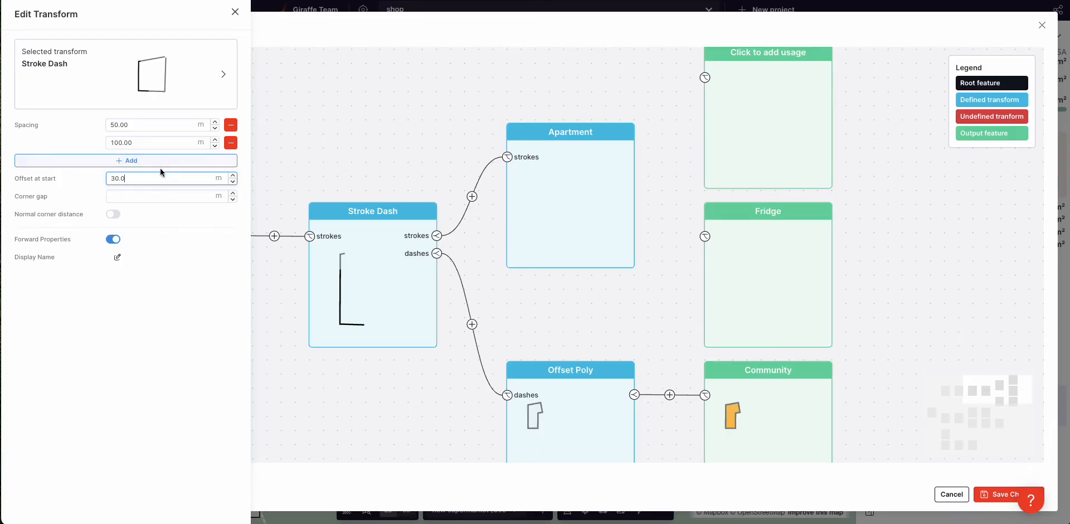
Step: Settle the Stroke Dash on a single 74.33 m spacing and 23.5 m start offset, then save
click(231, 124)
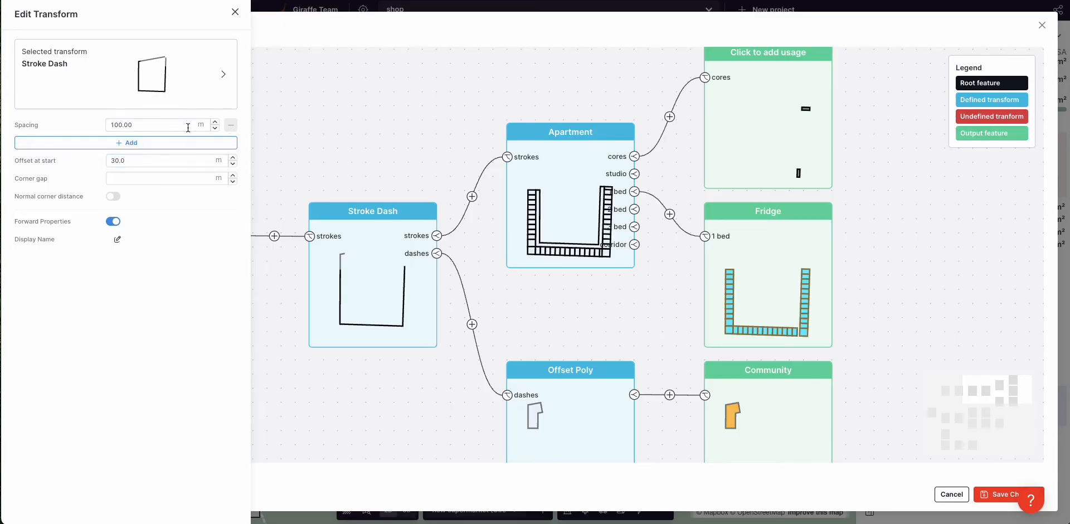
drag(202, 126, 188, 126)
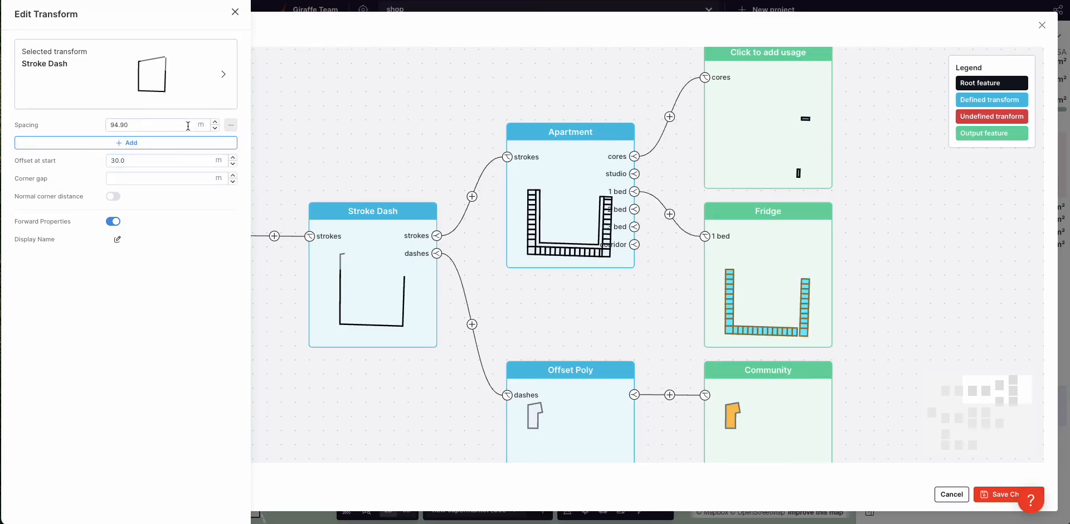
mouse_move(232, 162)
mouse_down()
mouse_move(182, 162)
mouse_move(211, 163)
mouse_up()
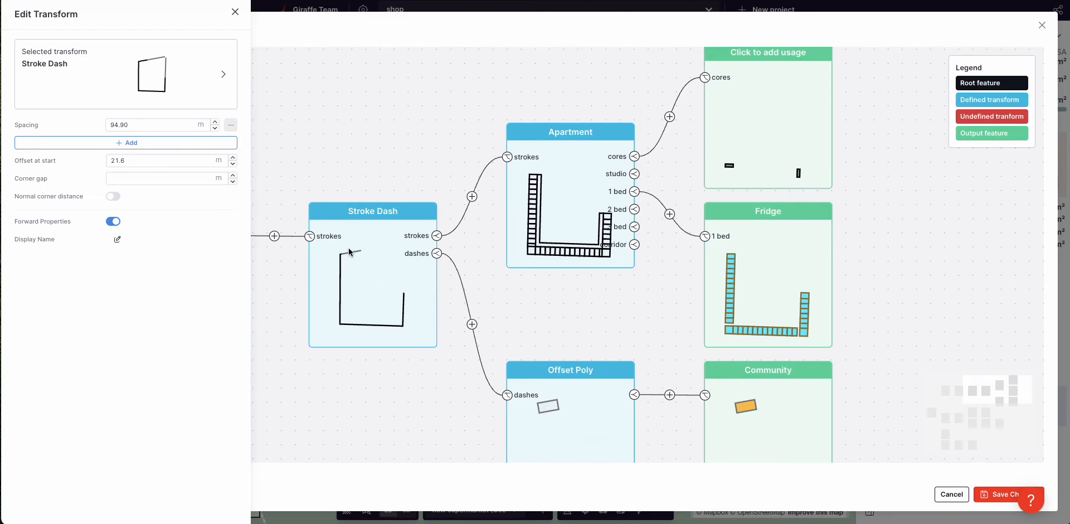
mouse_move(201, 126)
mouse_down()
mouse_move(155, 126)
mouse_move(184, 126)
mouse_up()
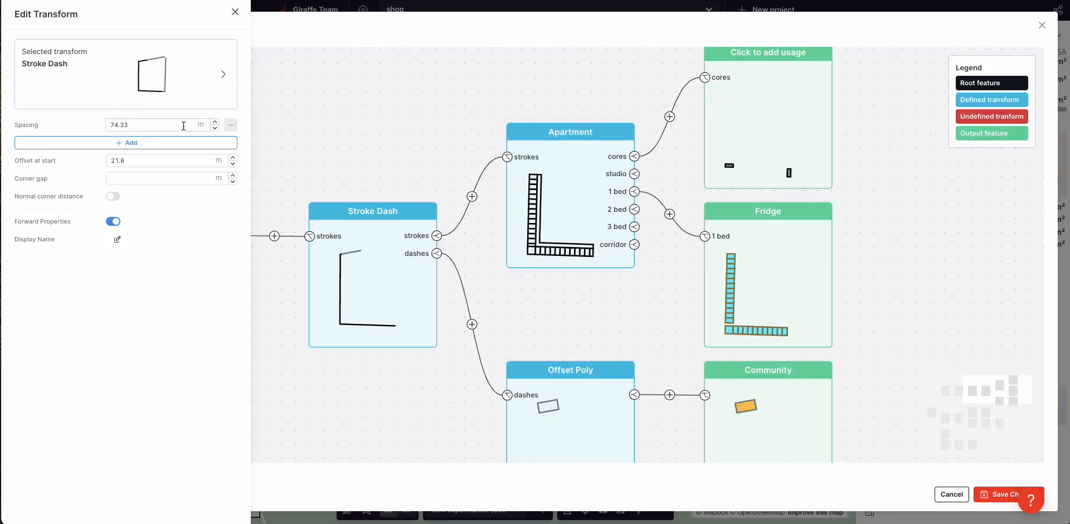
mouse_move(220, 160)
mouse_down()
mouse_move(187, 162)
mouse_move(229, 161)
mouse_up()
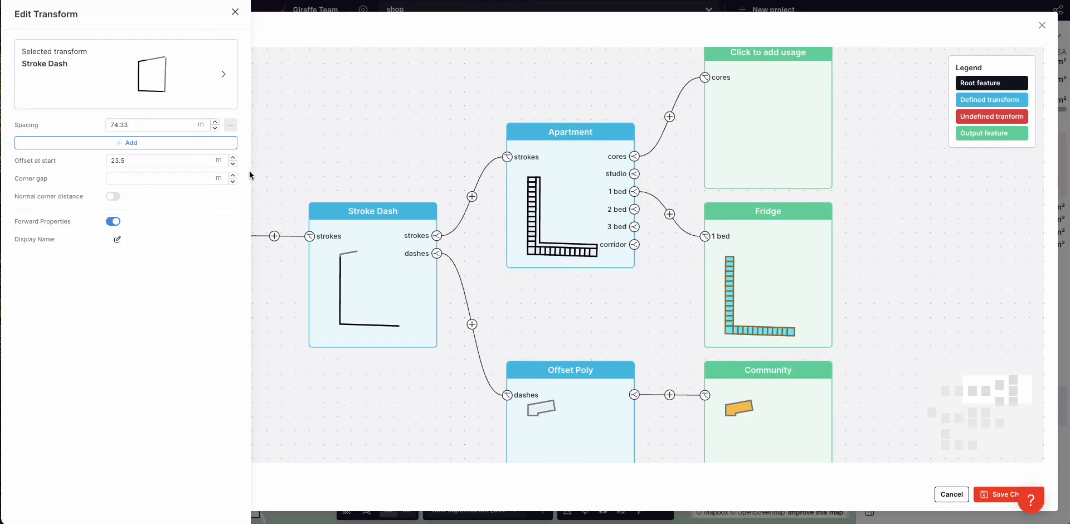
click(992, 495)
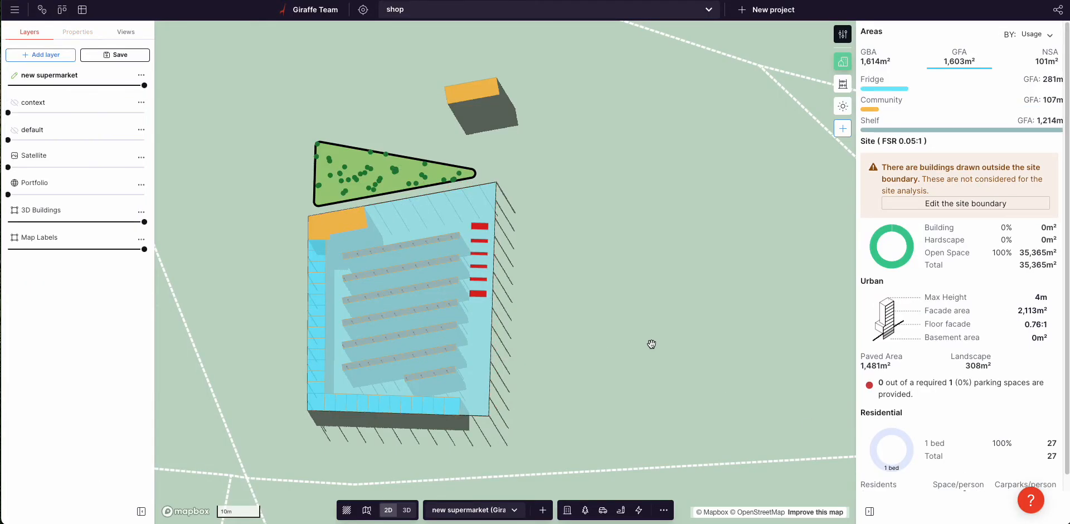
Step: Rotate the view so Hospital Rd runs horizontally and widen the site's left edge
right_drag(669, 398, 629, 344)
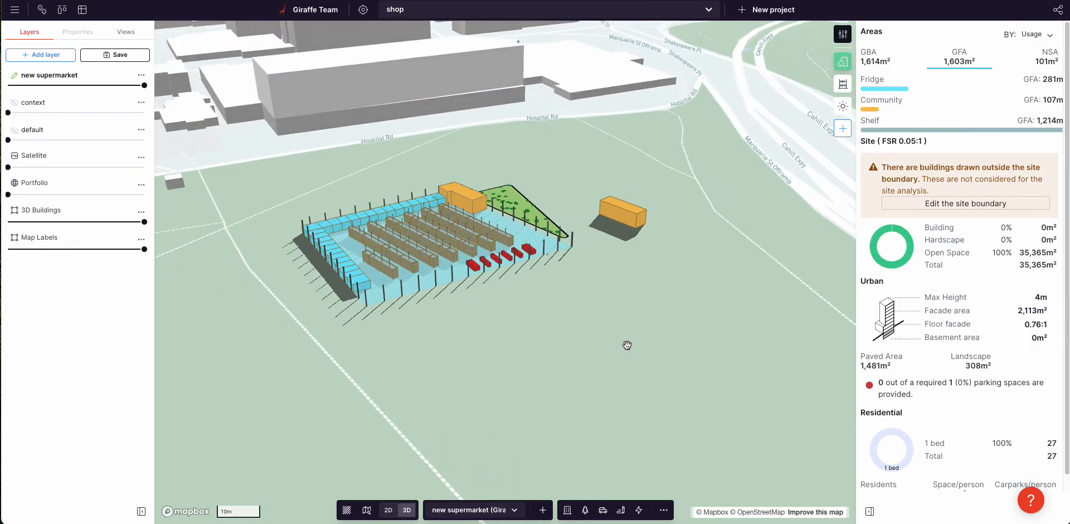
right_drag(484, 181, 511, 278)
scroll(530, 262, up, 3)
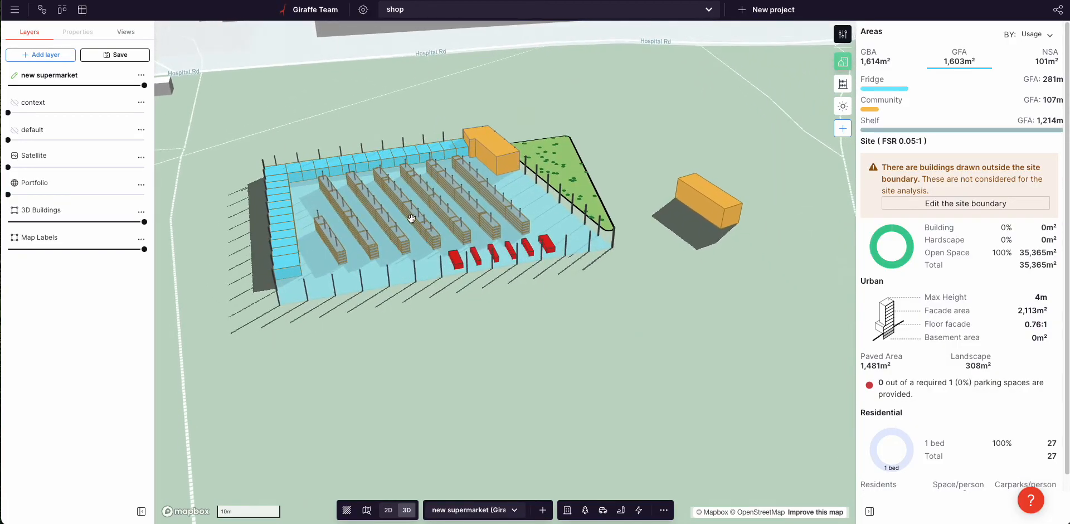
click(389, 215)
drag(266, 204, 225, 210)
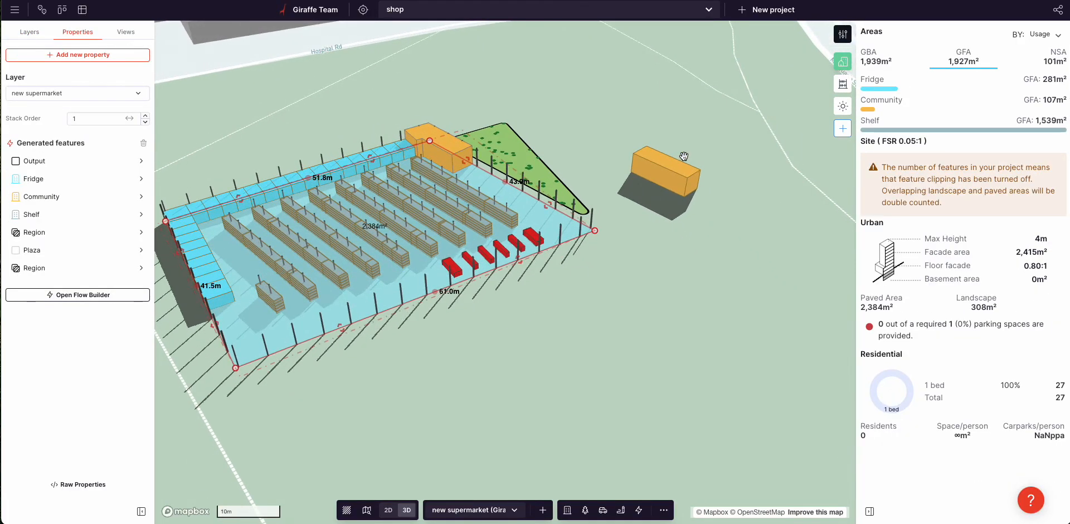
Step: Pull the site's left edge slightly inward and reselect it, showing 1,832 m² GFA
click(663, 180)
drag(622, 224, 645, 234)
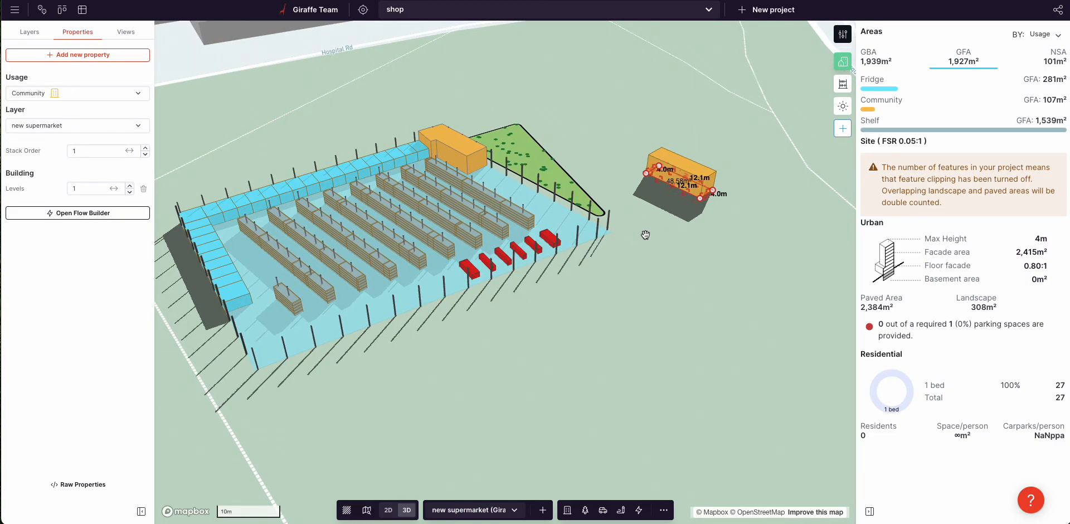
scroll(677, 260, down, 3)
right_drag(679, 260, 675, 265)
click(359, 222)
drag(327, 219, 333, 227)
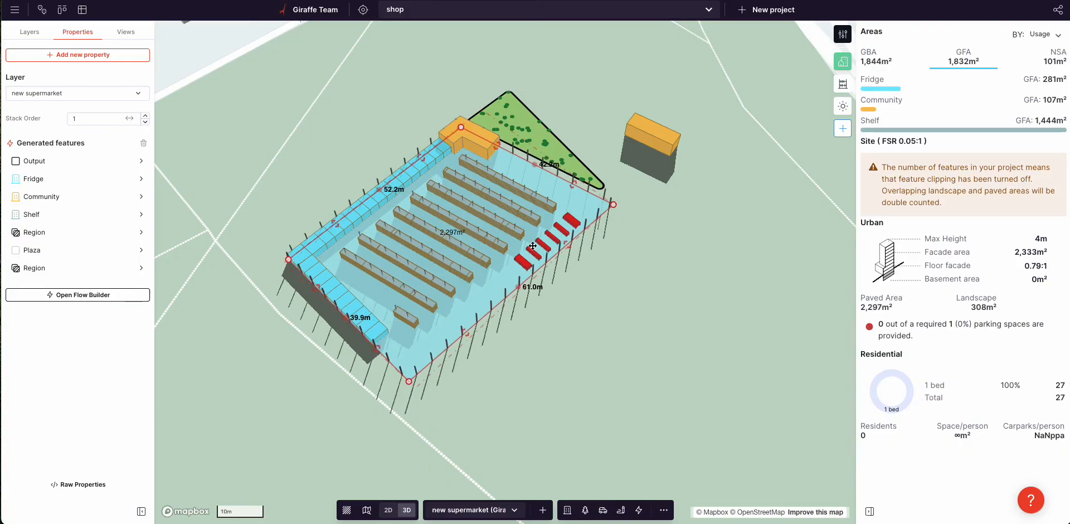
click(580, 317)
right_drag(609, 316, 601, 307)
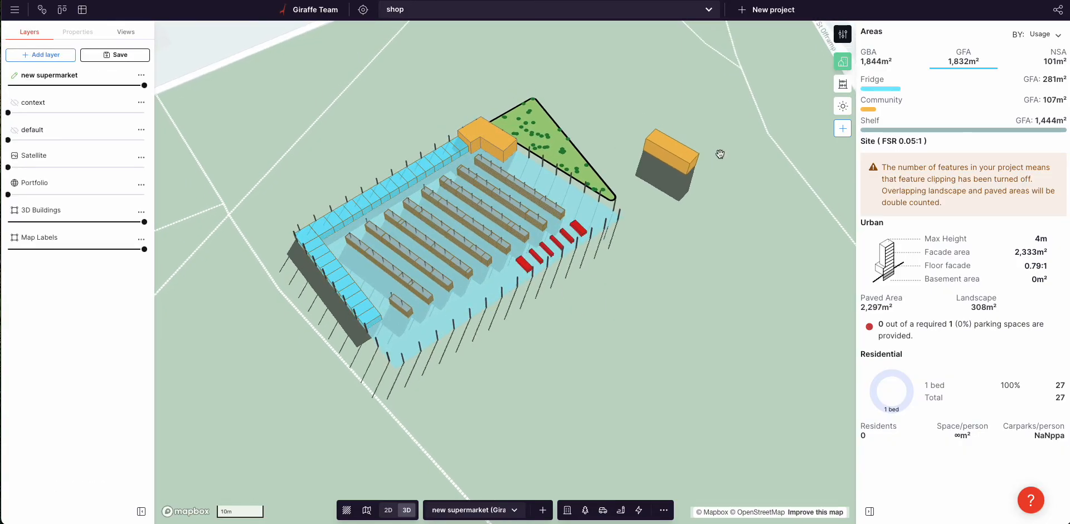
click(481, 141)
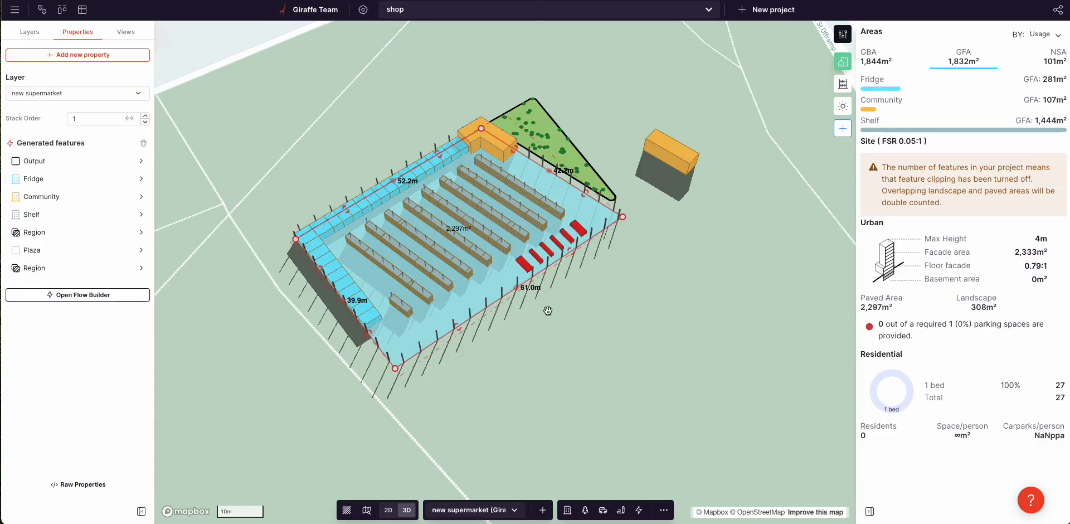
Step: Draw a four-corner exclusion zone in the Shelf Grid Fill, cutting shelf GFA to 1,200 m²
click(46, 215)
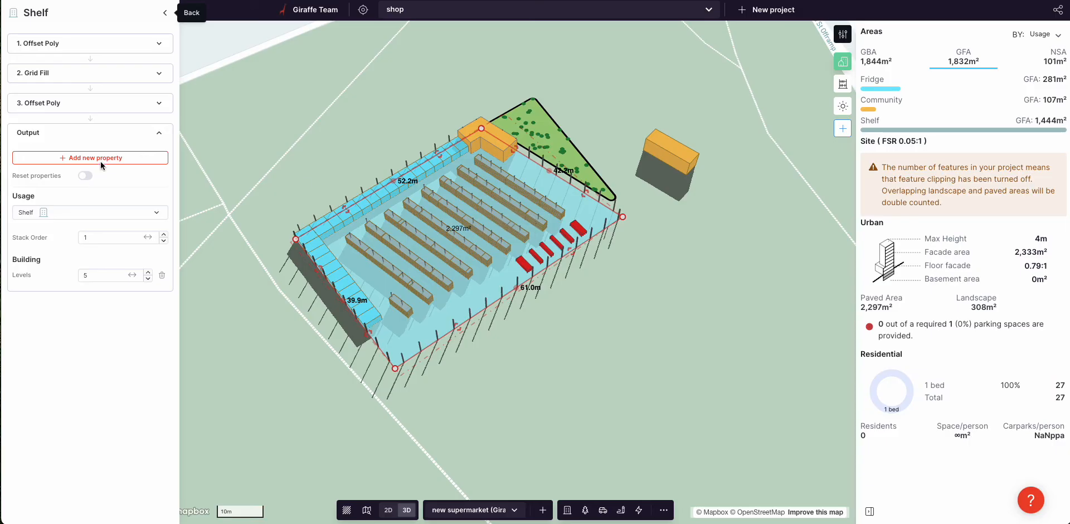
click(47, 74)
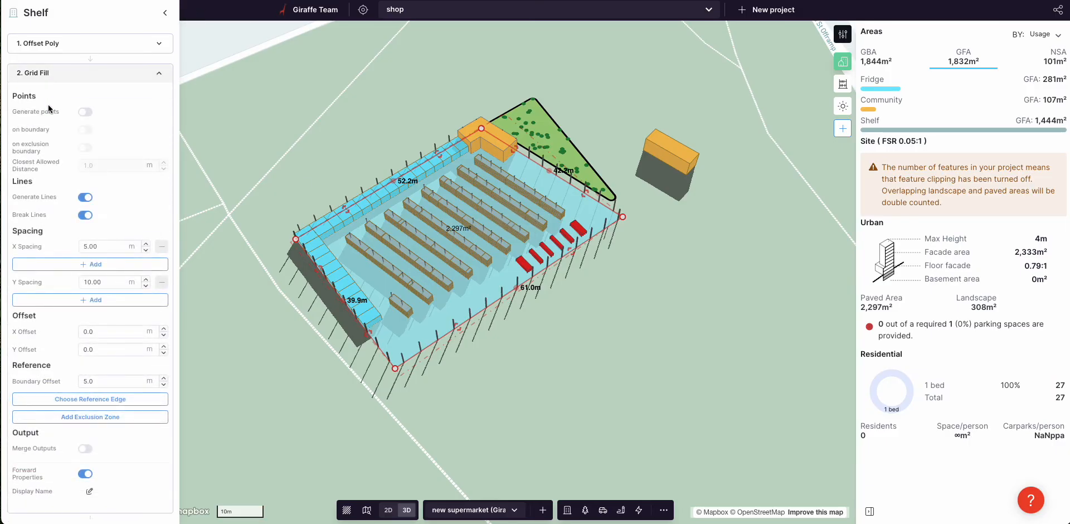
click(81, 421)
click(536, 185)
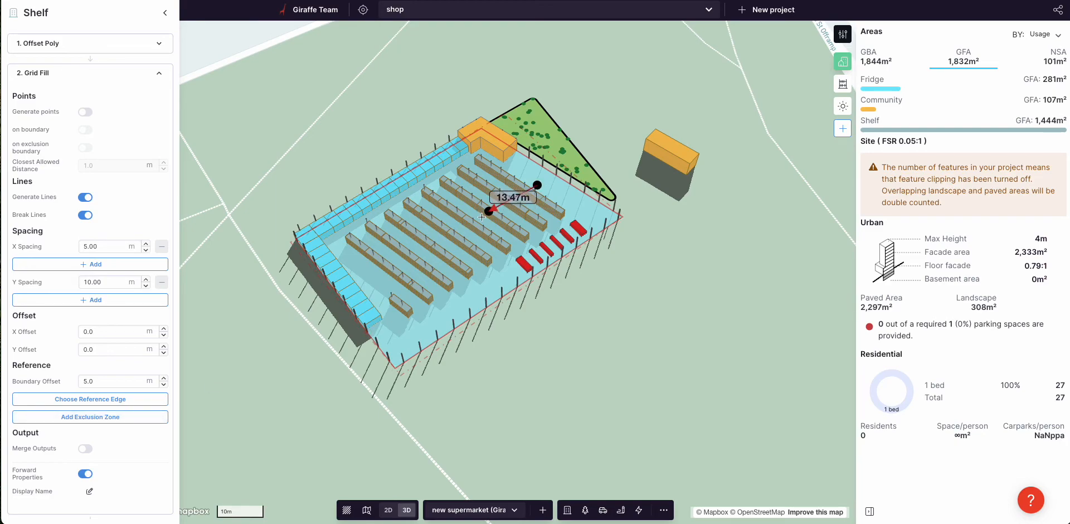
click(480, 217)
click(526, 245)
click(582, 215)
click(532, 188)
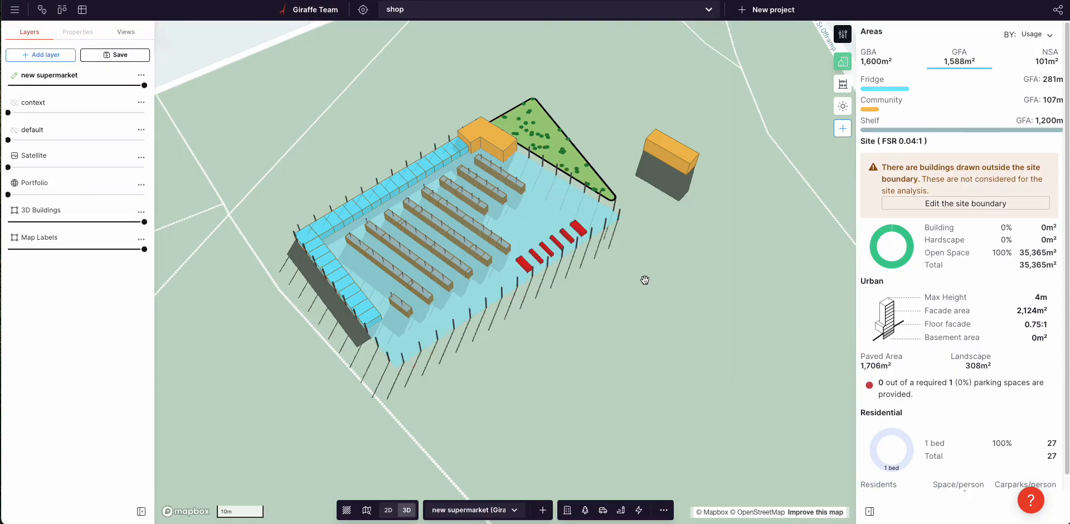
Step: Duplicate the red checkout row behind the checkouts and colour its Region green
click(588, 239)
click(603, 263)
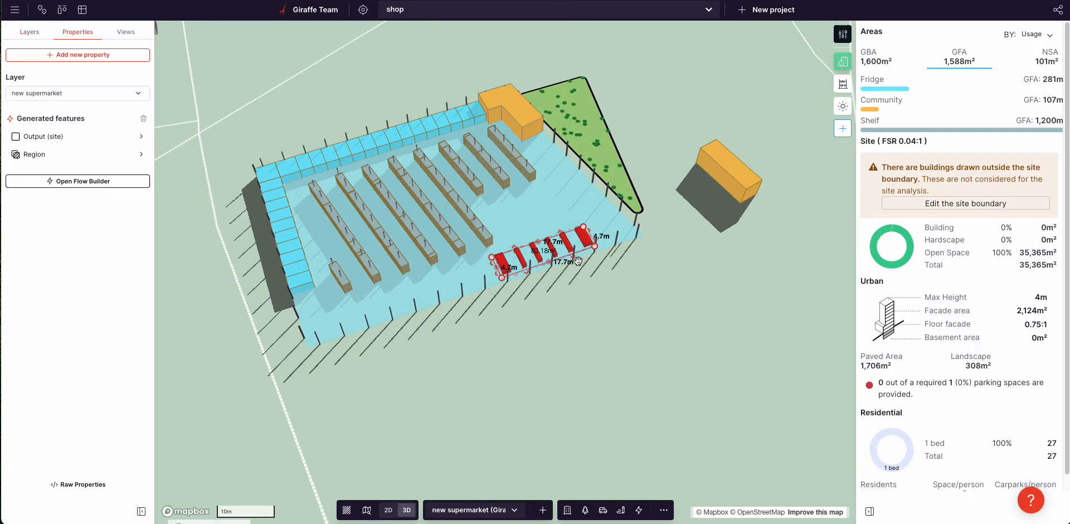
key(ctrl+c)
key(ctrl+v)
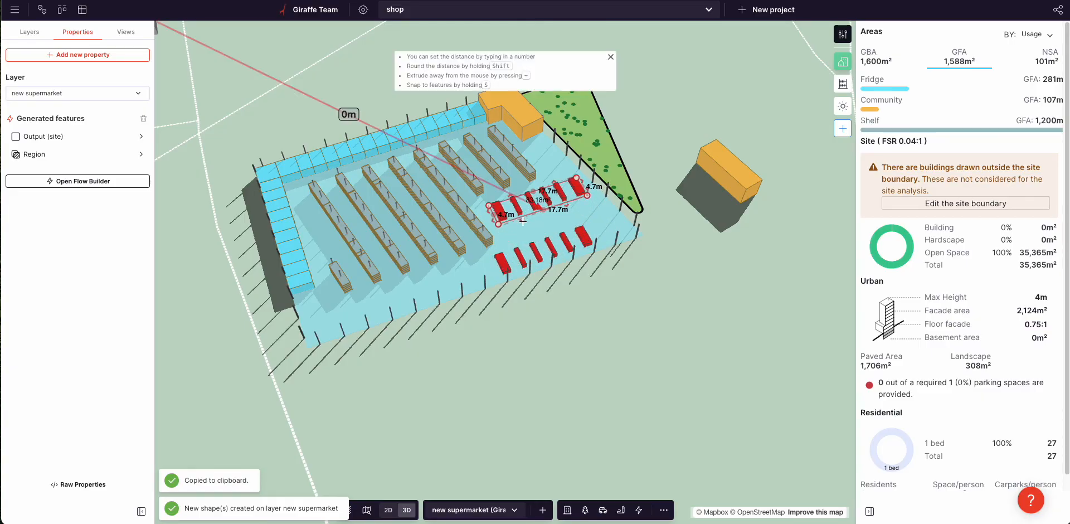
click(495, 213)
click(32, 154)
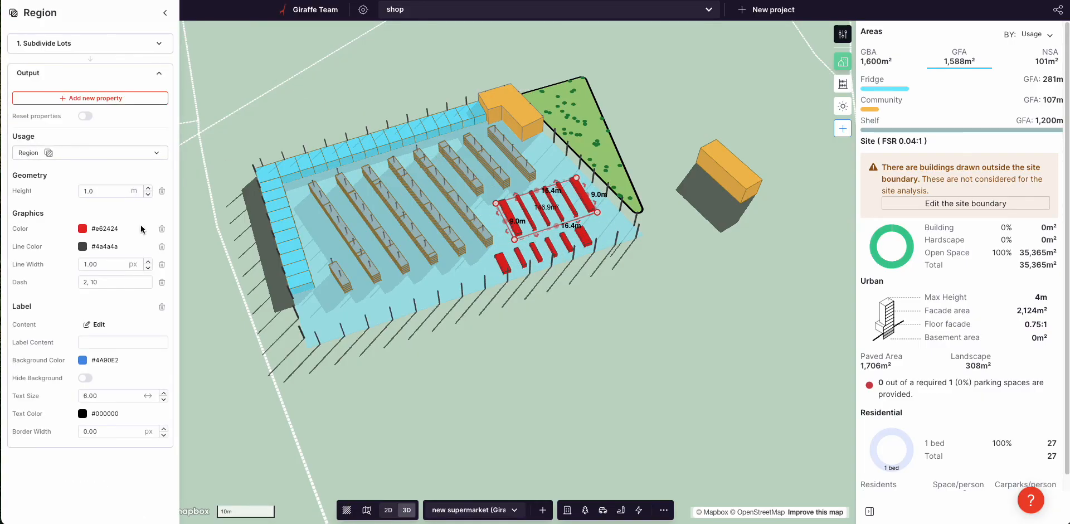
click(82, 229)
click(56, 370)
click(88, 292)
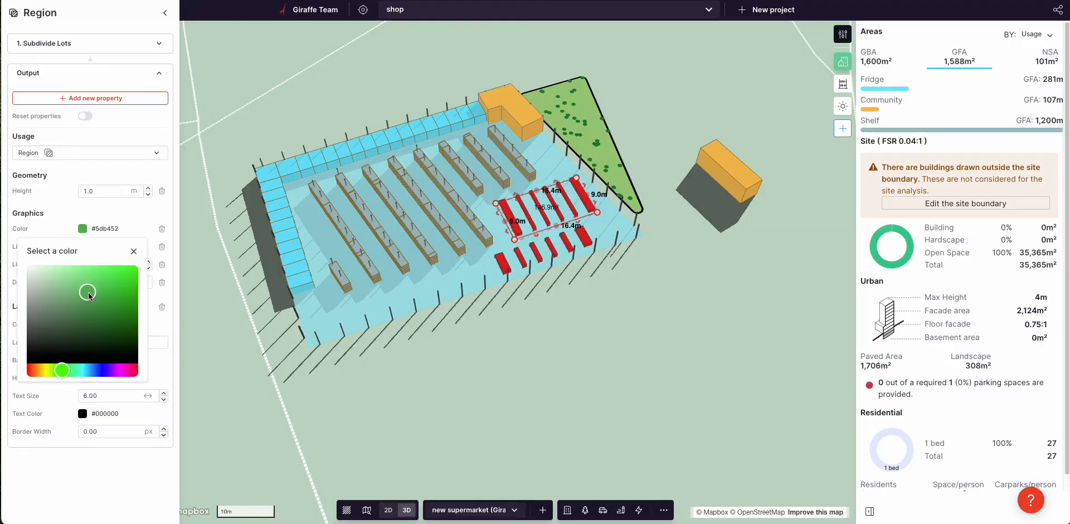
click(396, 398)
right_drag(396, 398, 445, 356)
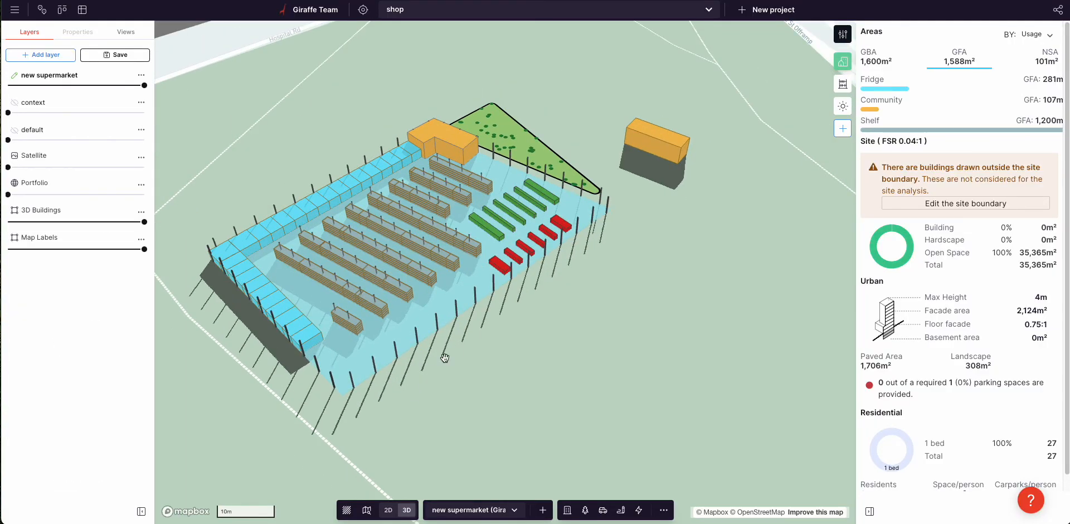
Step: Set the green rows' Subdivide Lots inner frontage target to 4.0 for four wider stands
click(499, 219)
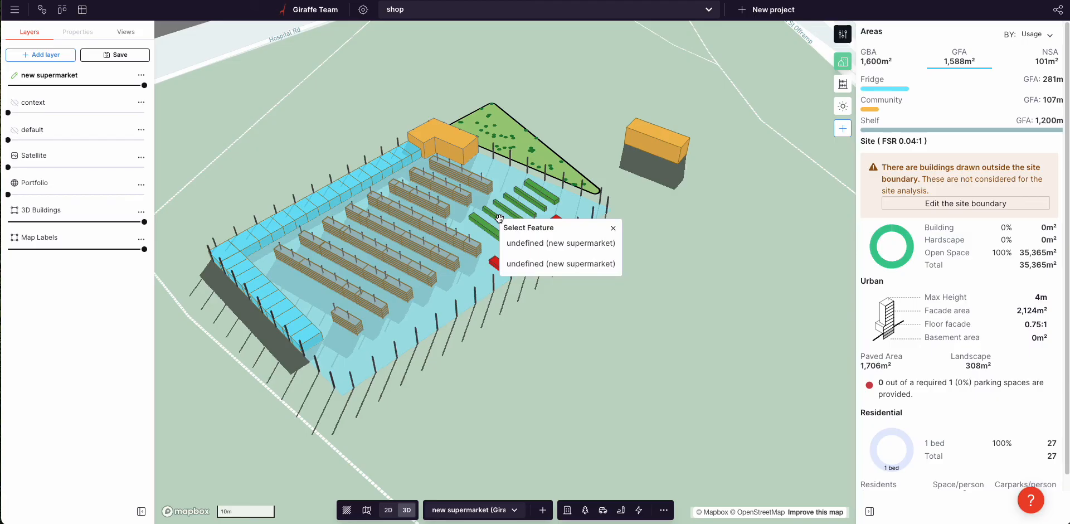
click(547, 248)
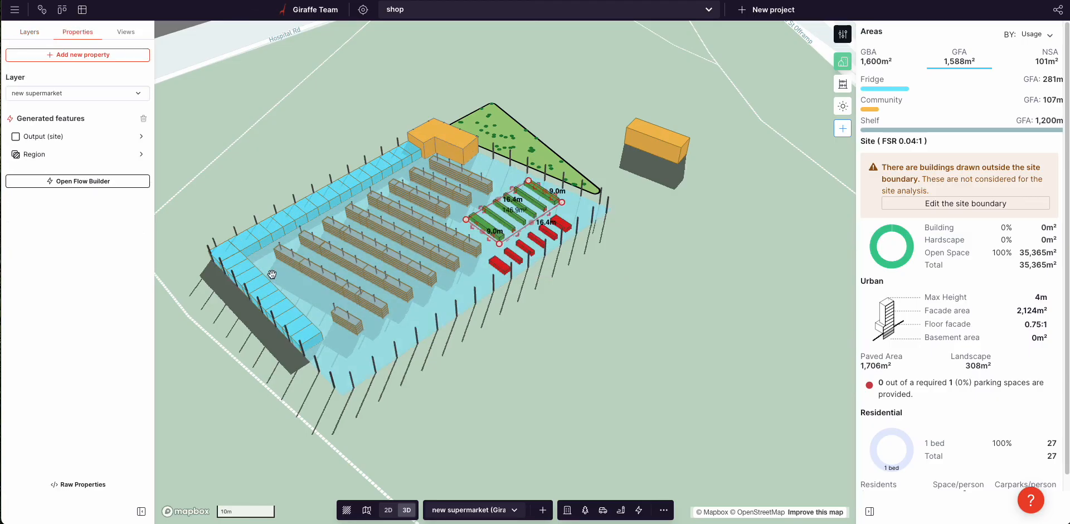
click(38, 156)
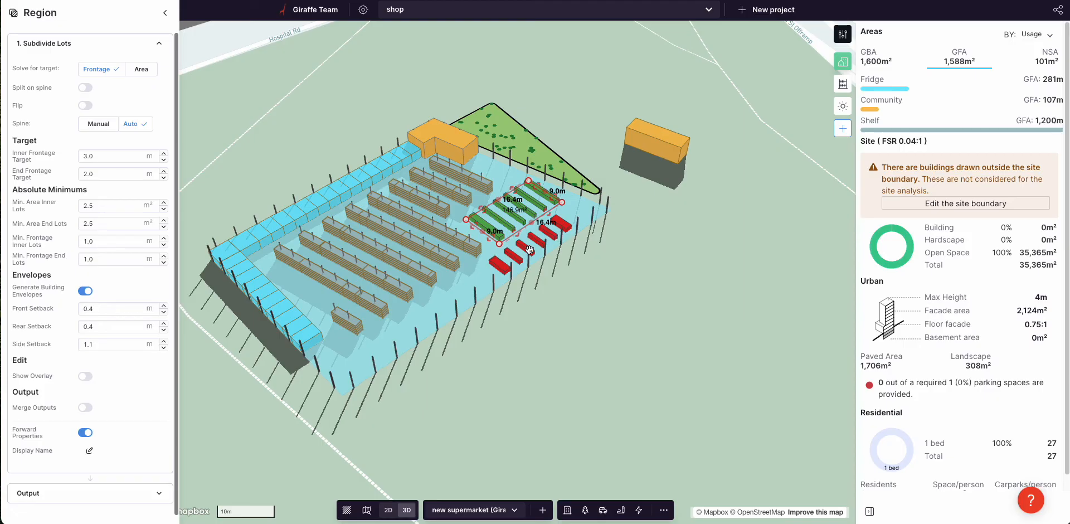
click(99, 157)
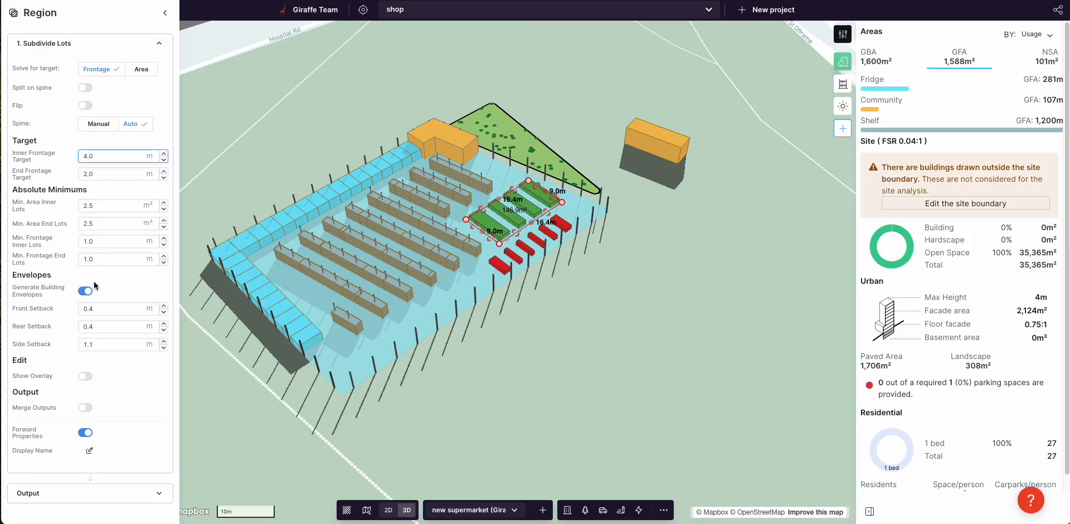
click(586, 370)
Step: Switch the Areas panel metric from GFA to GBA and review the layout
right_drag(602, 327, 586, 333)
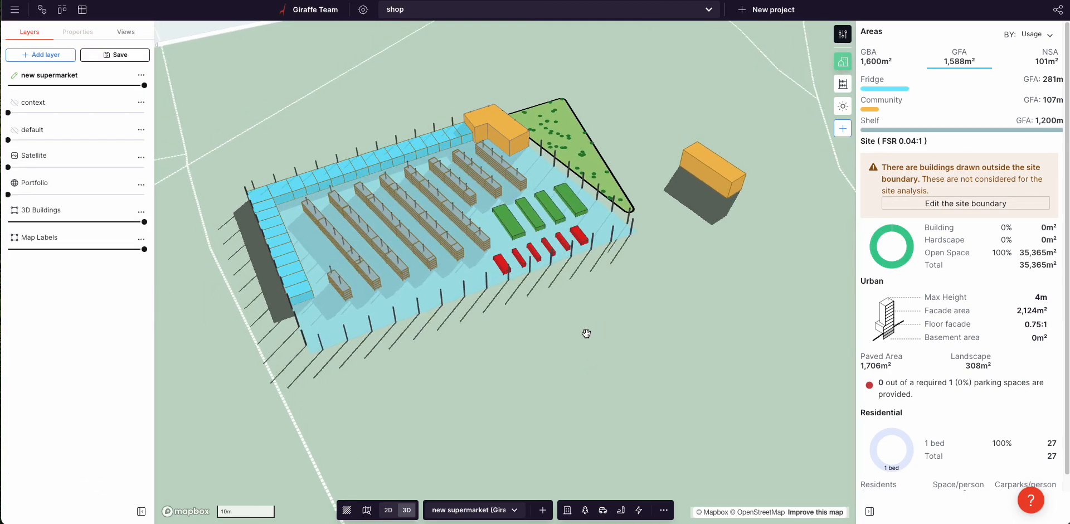
scroll(601, 302, up, 3)
scroll(601, 303, up, 1)
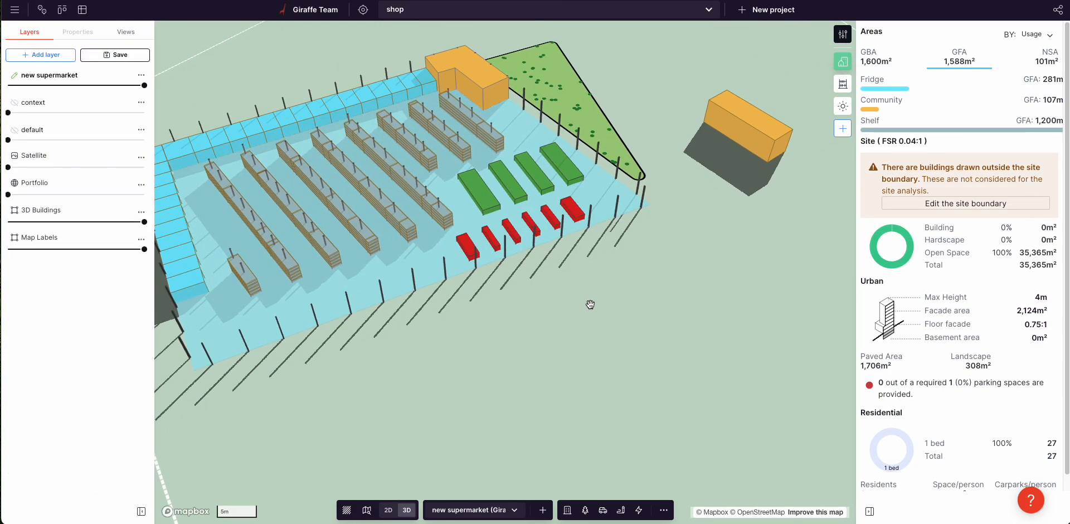
scroll(579, 296, down, 3)
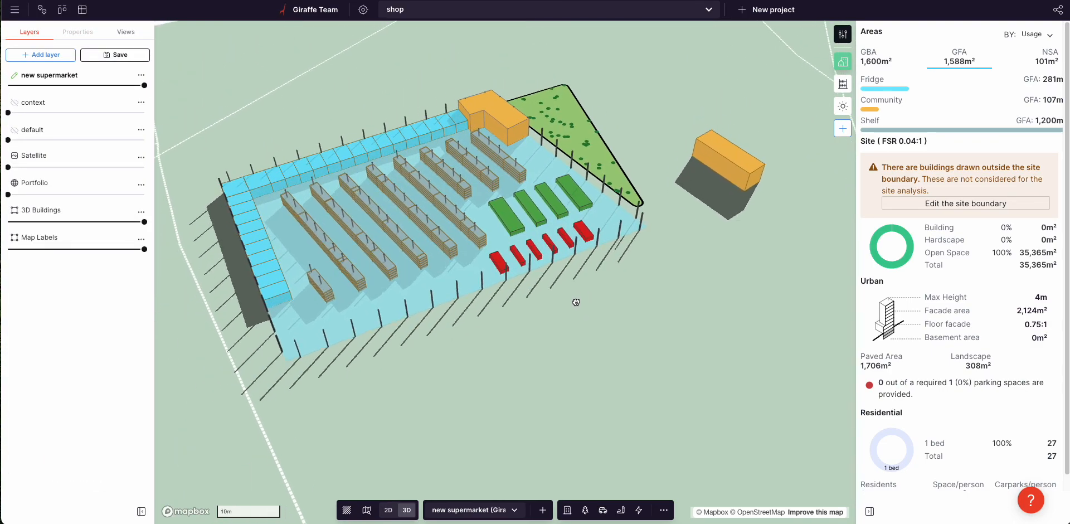
drag(635, 291, 672, 320)
right_drag(672, 320, 703, 316)
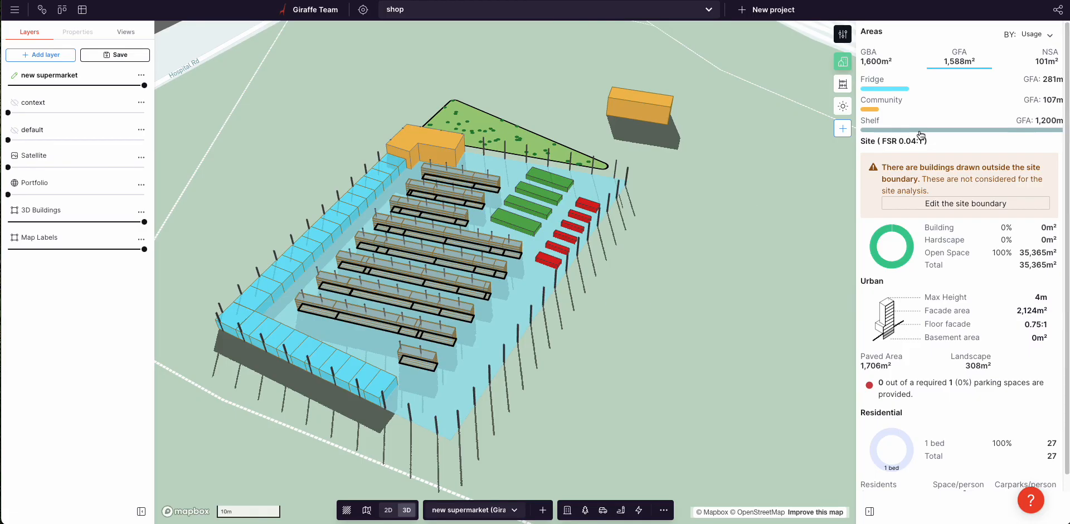
click(876, 62)
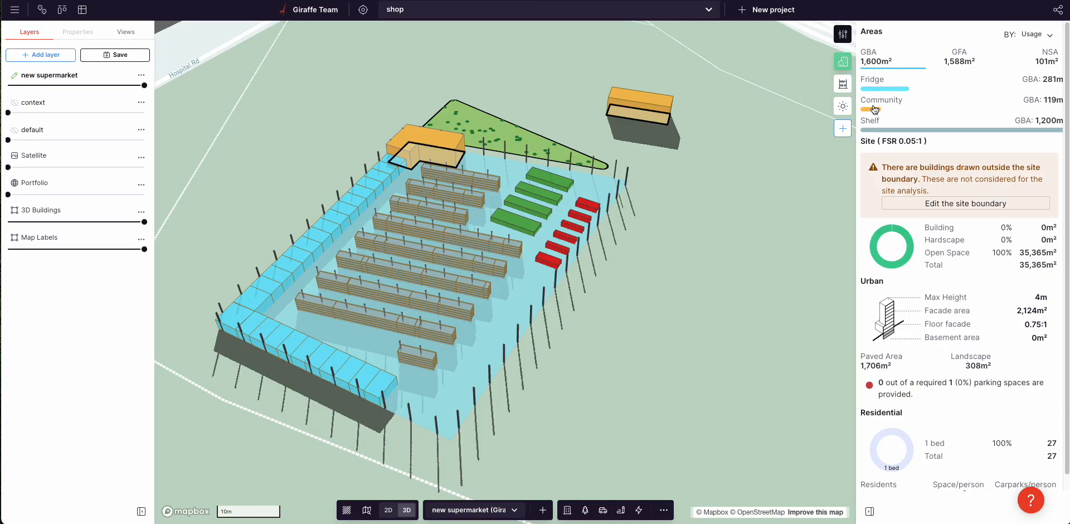
right_drag(682, 333, 649, 327)
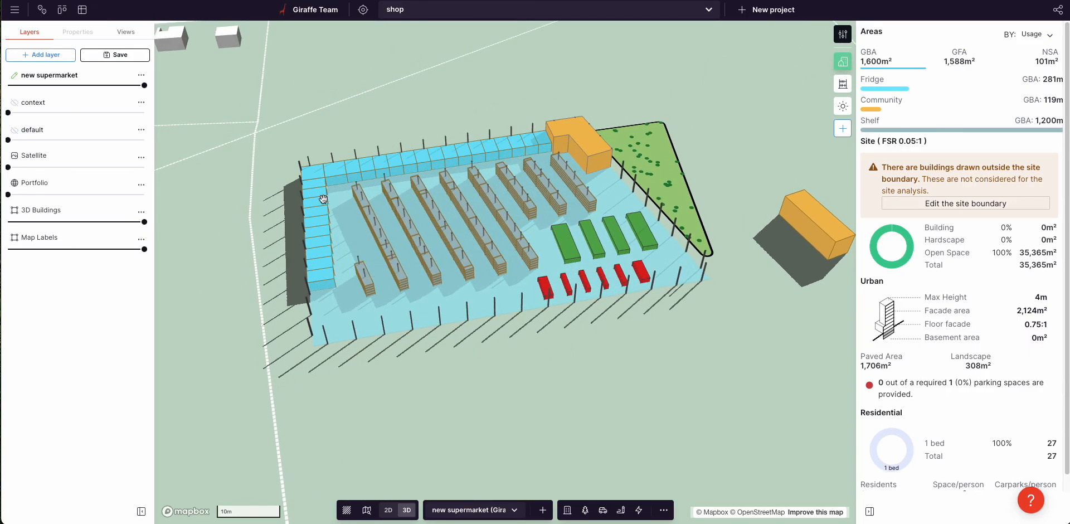
drag(587, 344, 518, 353)
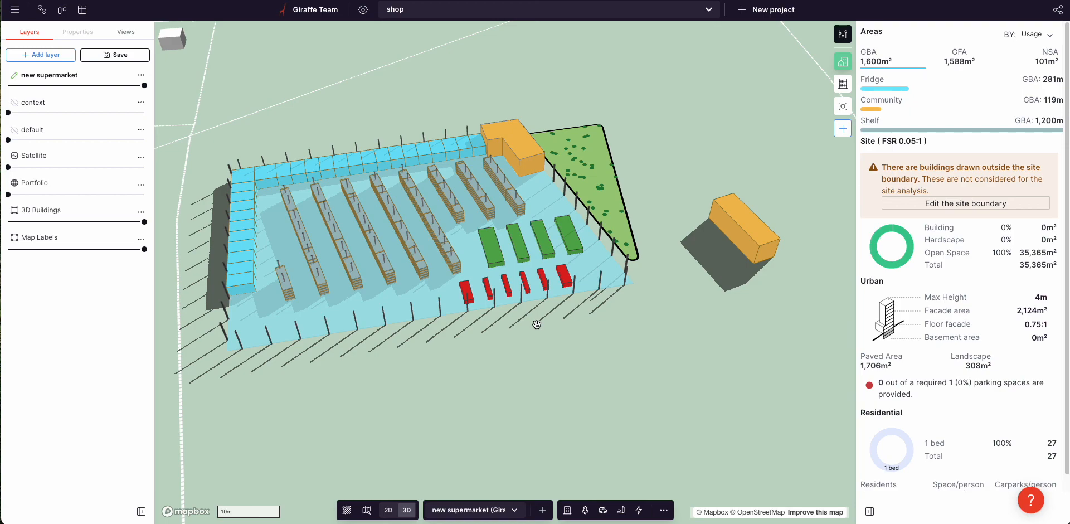
drag(524, 338, 590, 346)
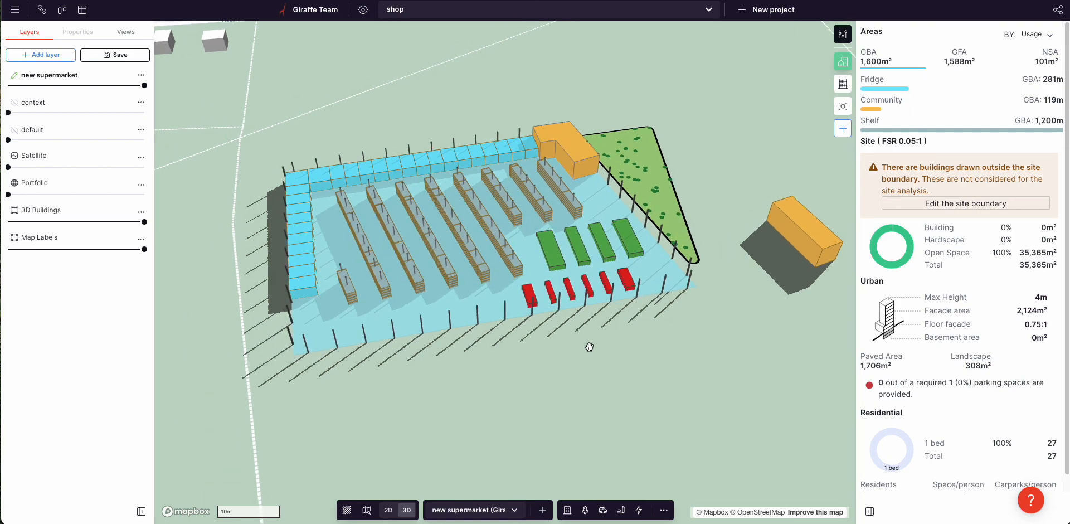